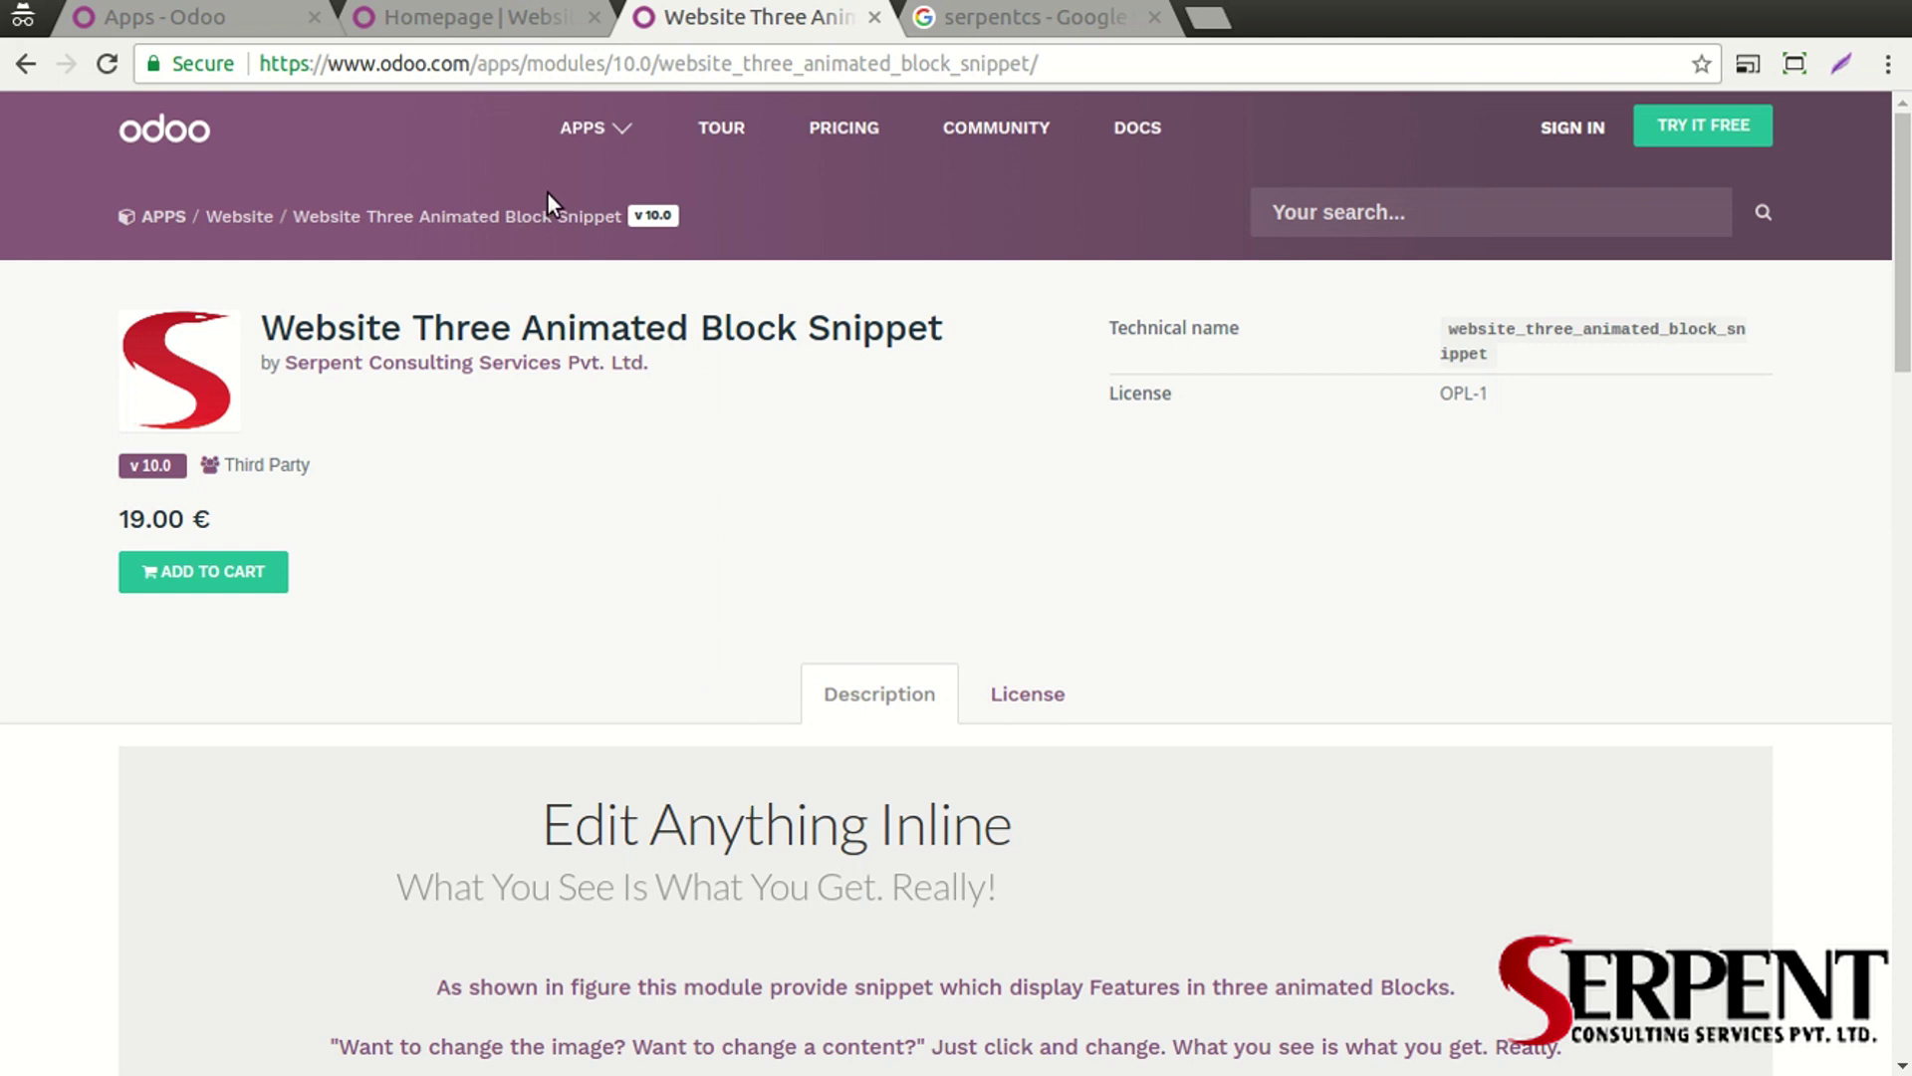
Browse the module's store page and highlight its 19.00 € price
scroll(528, 318, "down", 5)
scroll(518, 343, "up", 5)
left_click_drag(237, 521, 18, 518)
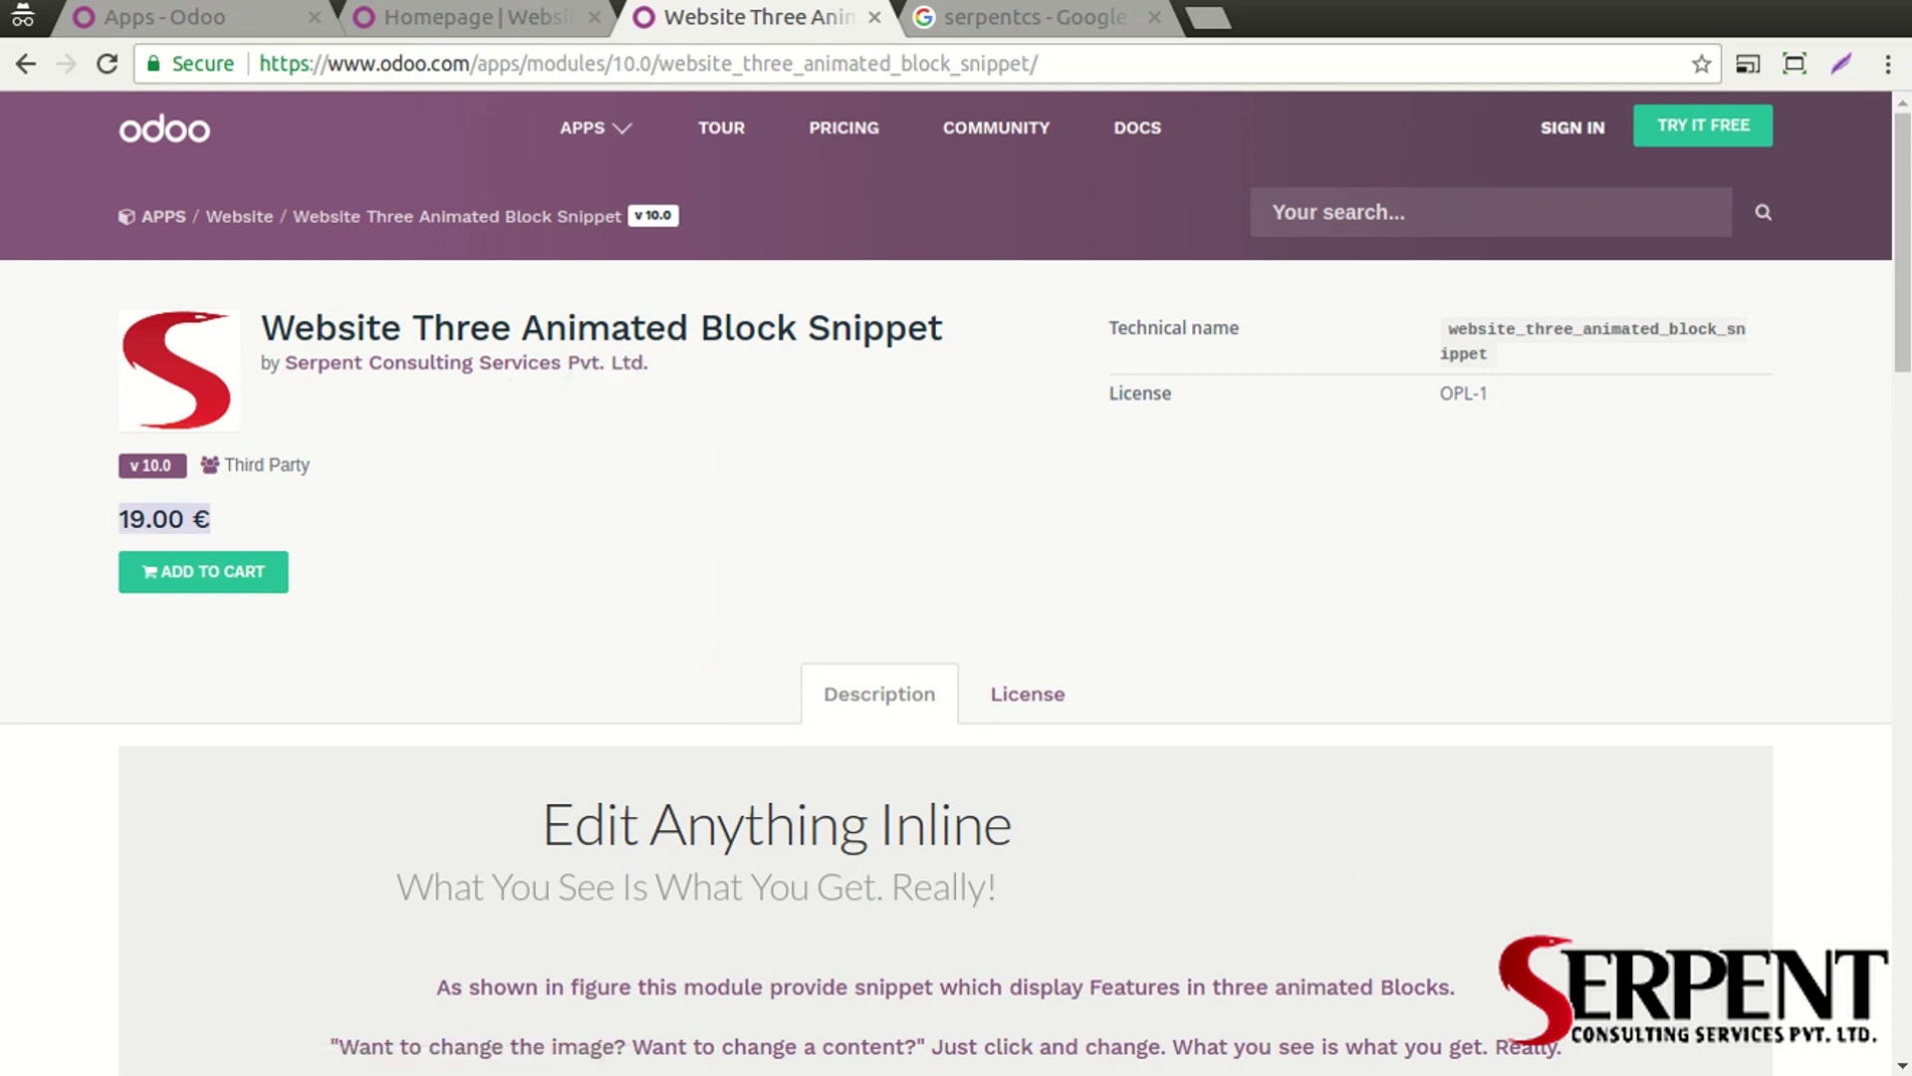
left_click(667, 494)
scroll(665, 492, "down", 8)
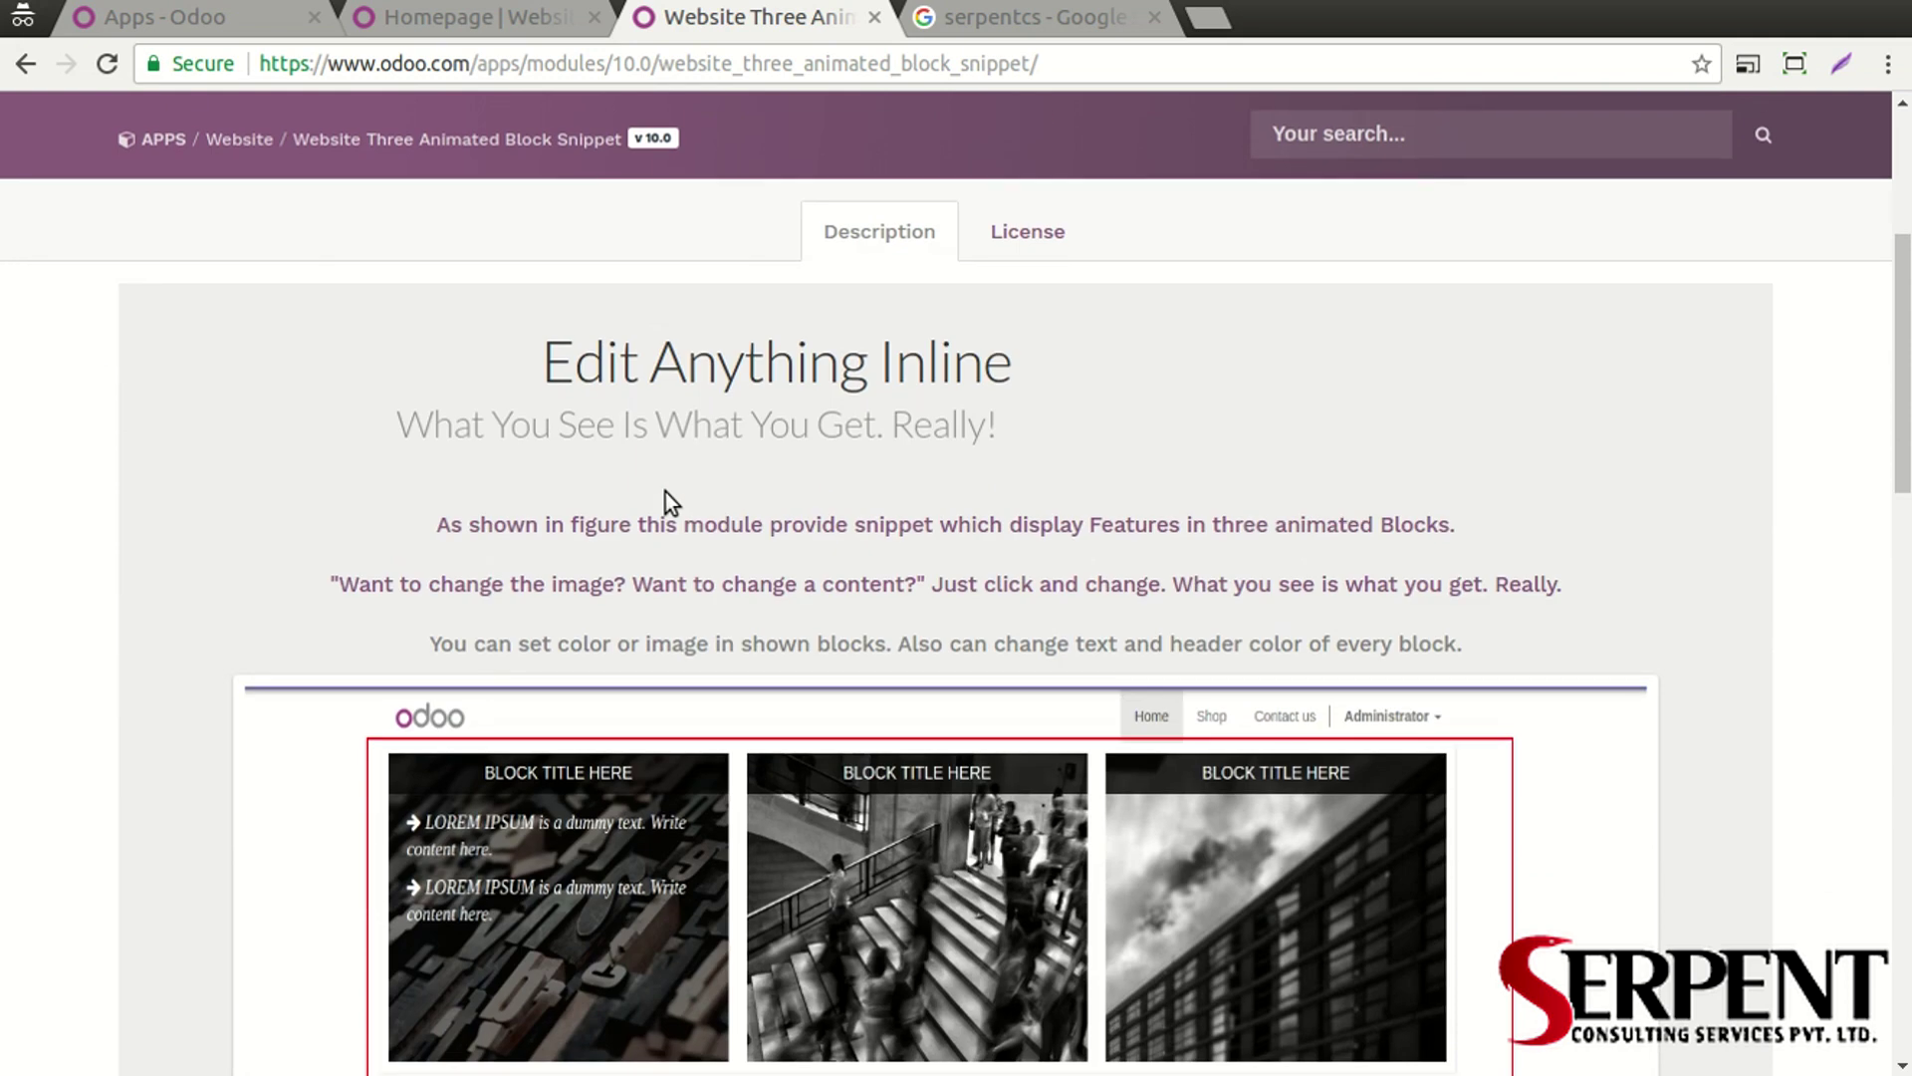
scroll(665, 492, "up", 4)
scroll(662, 481, "down", 10)
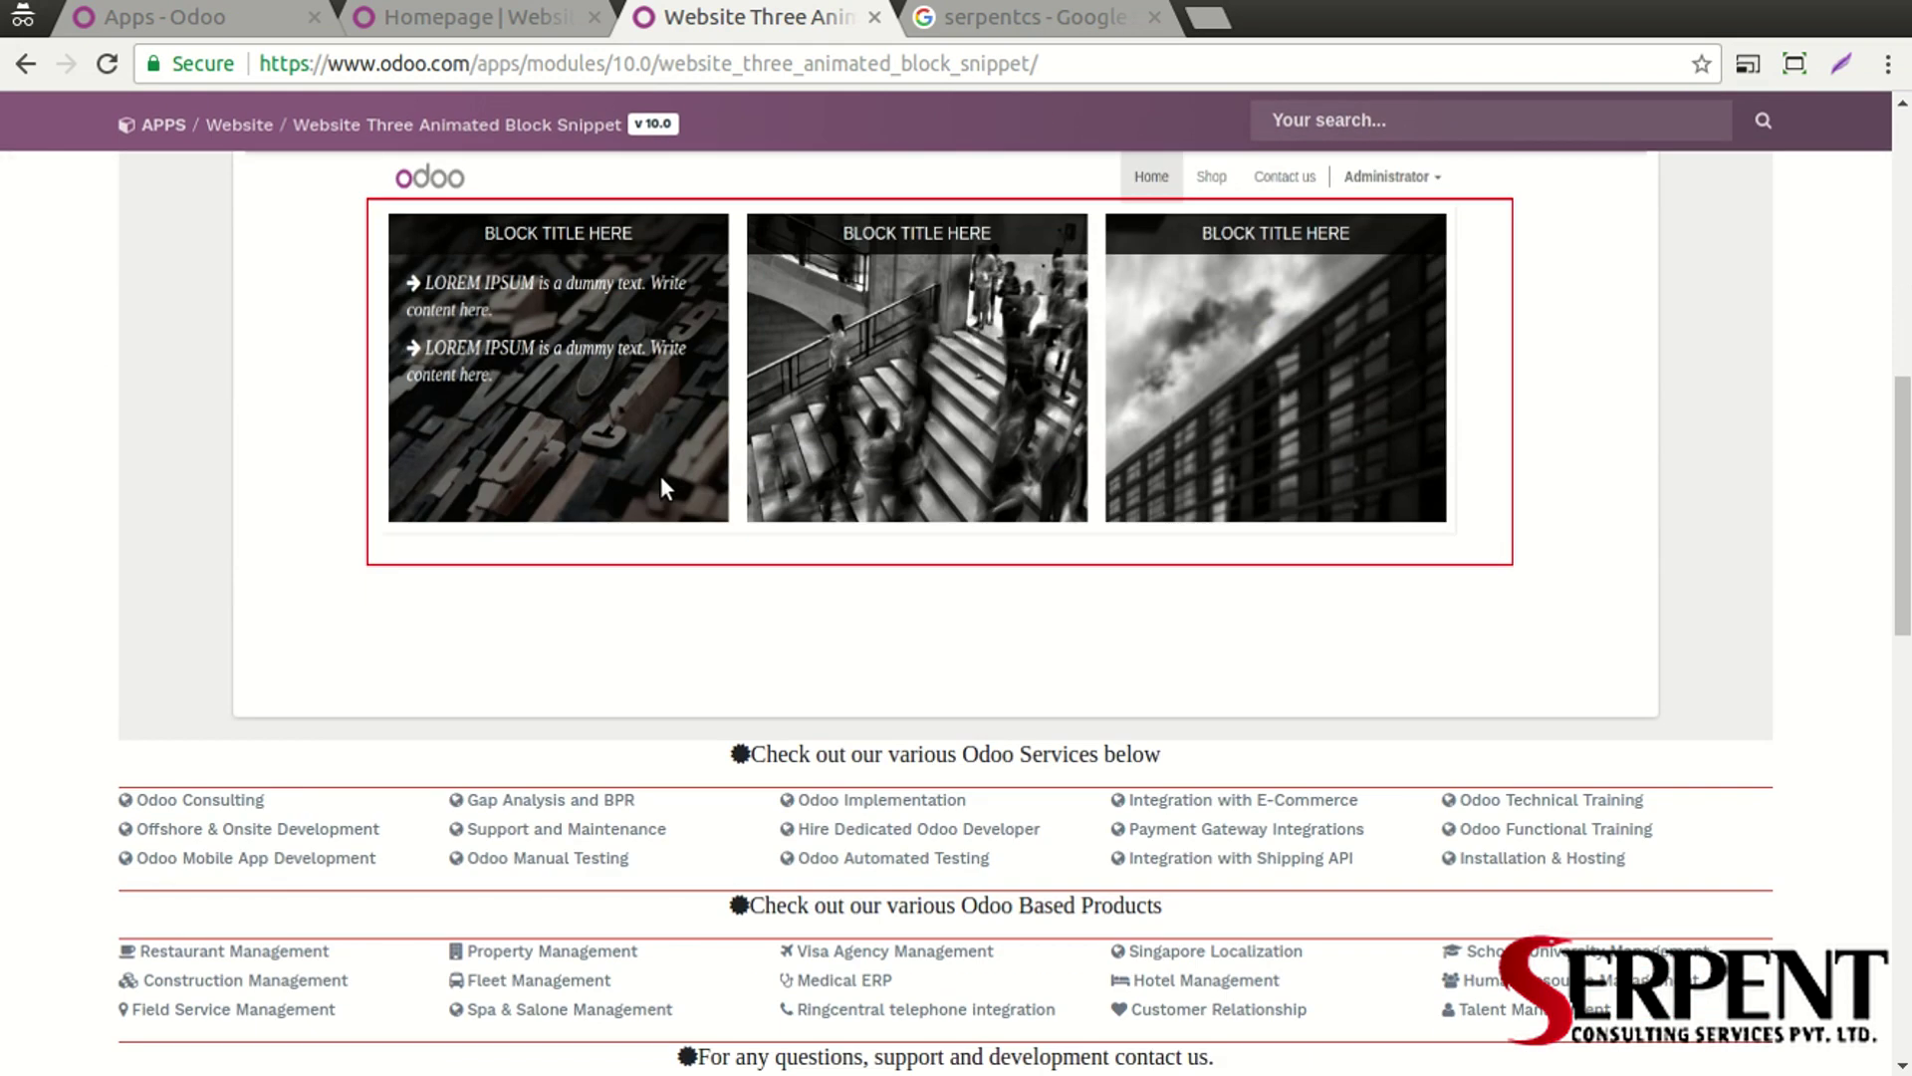
scroll(665, 485, "up", 10)
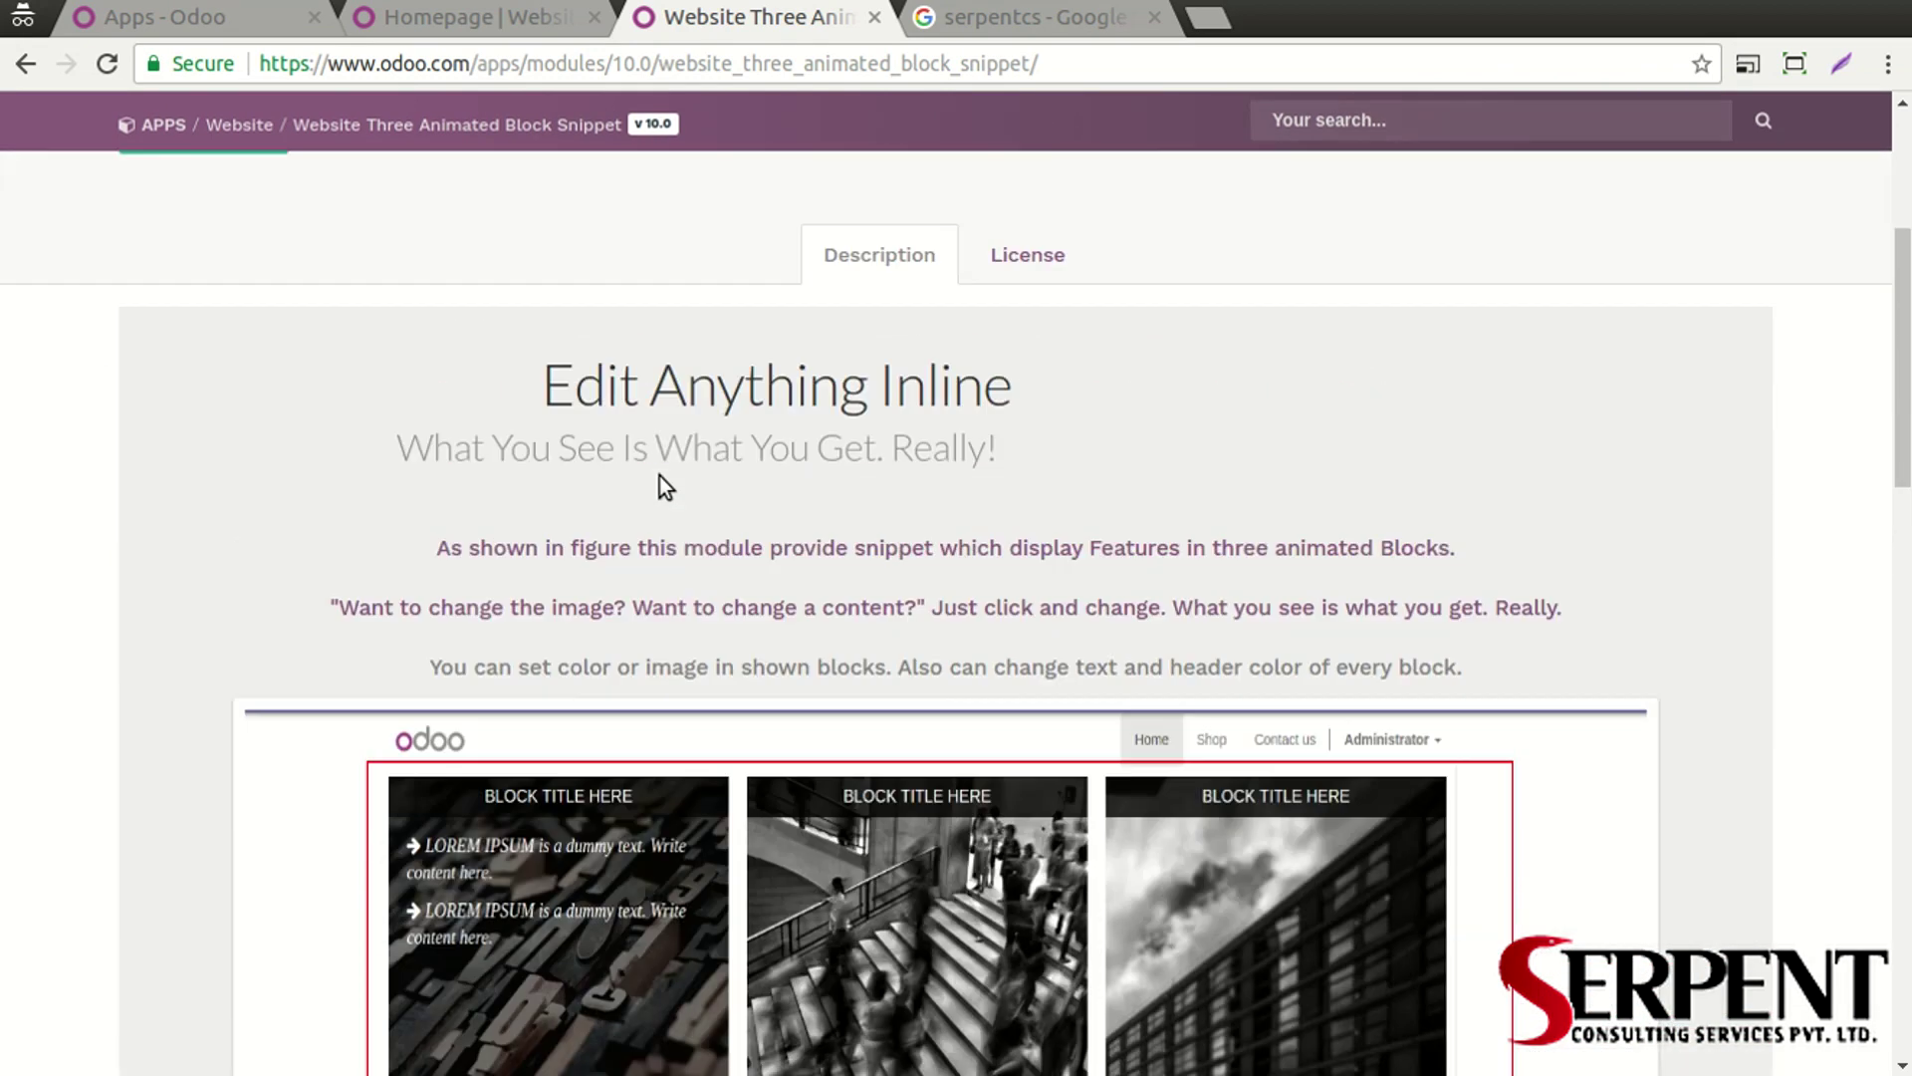
scroll(660, 476, "down", 5)
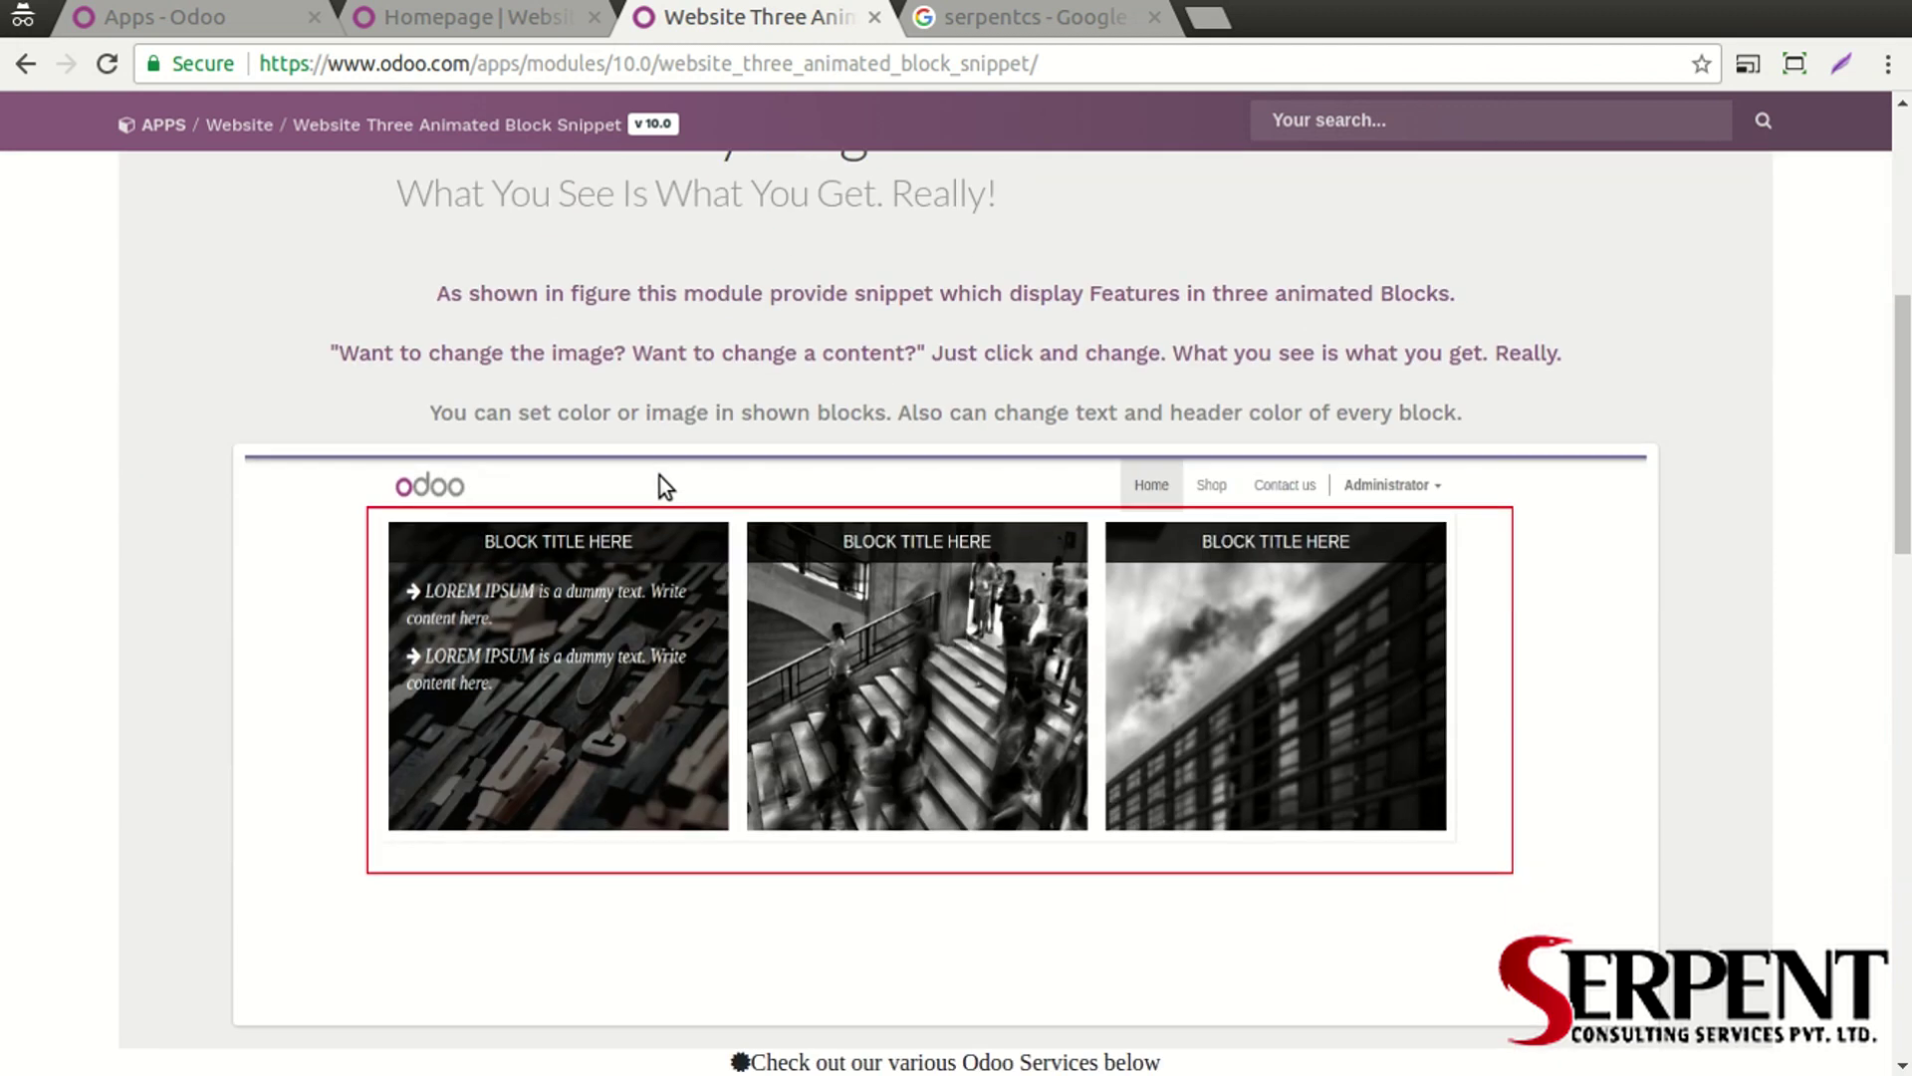
scroll(659, 476, "down", 3)
scroll(659, 474, "up", 5)
Open Website Three Animated Block Snippet in the local Apps list and review its Technical Data
left_click(231, 20)
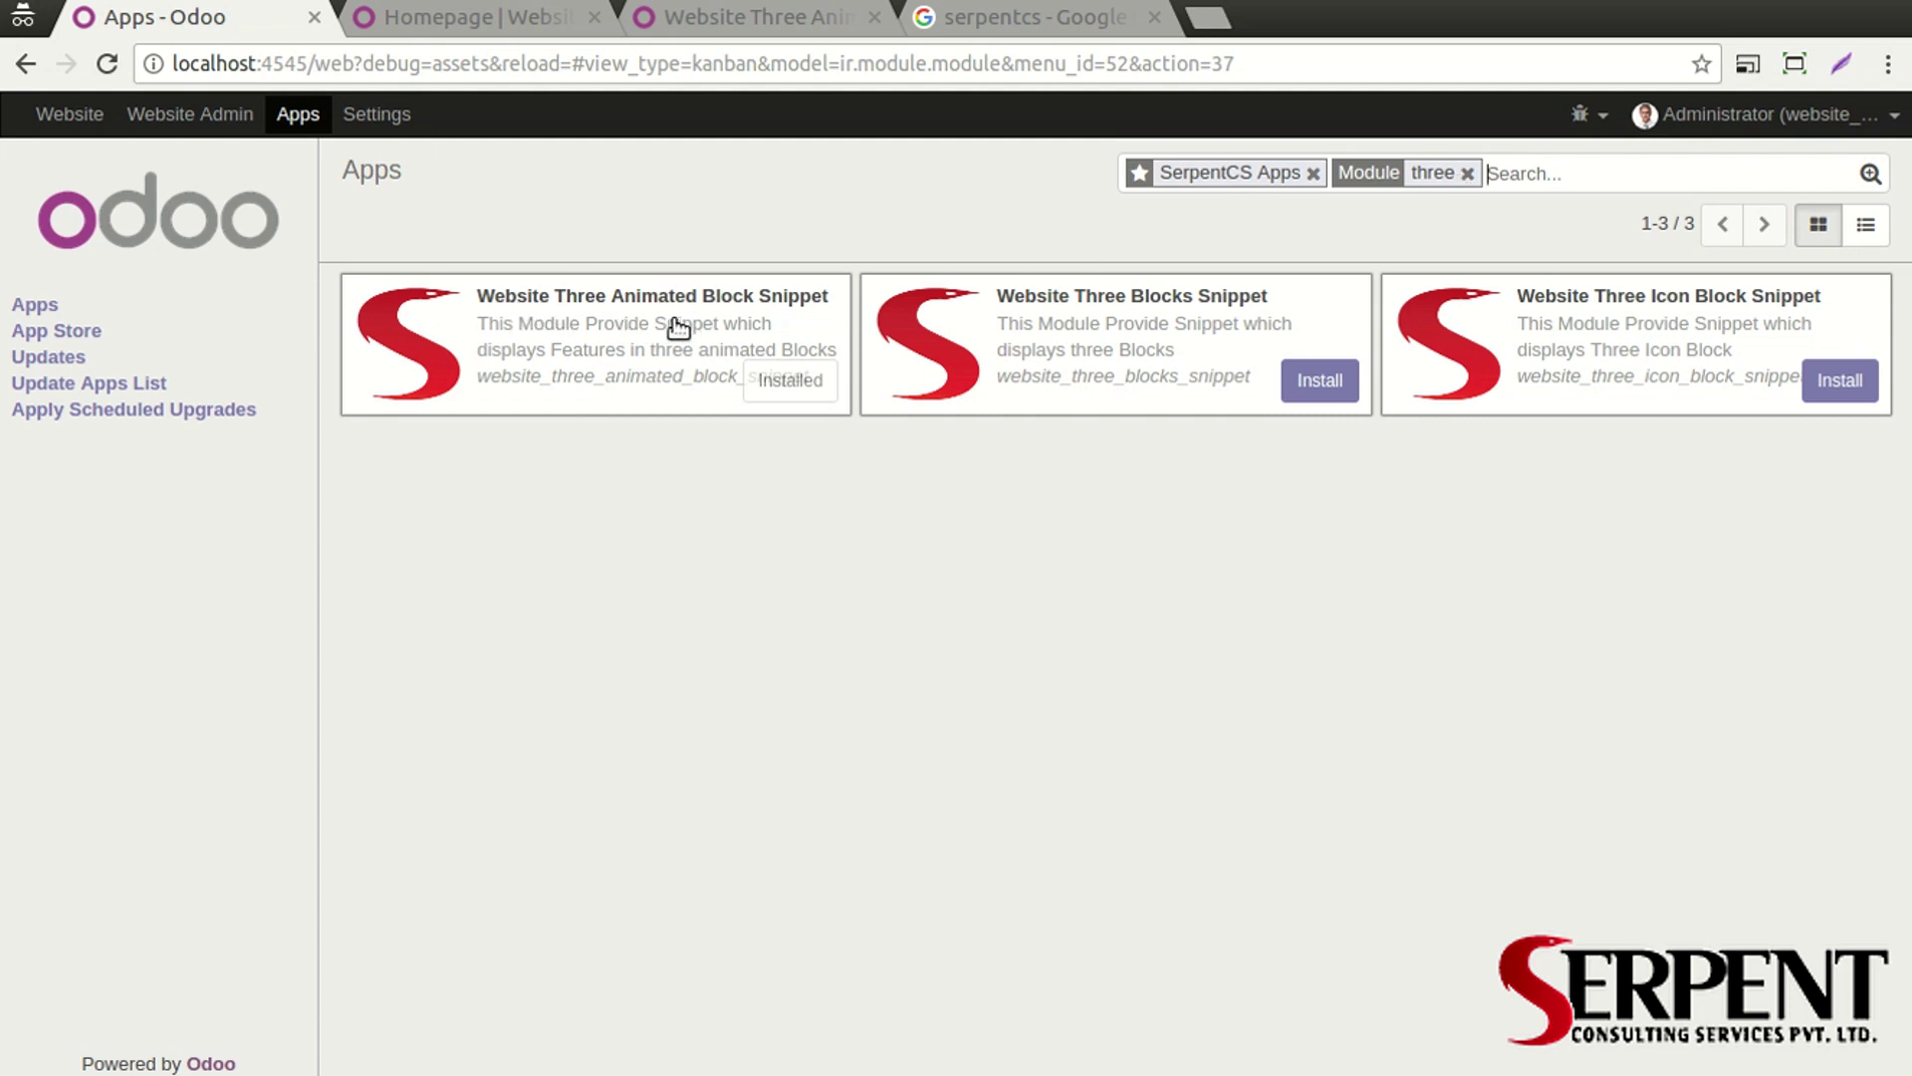
left_click(725, 307)
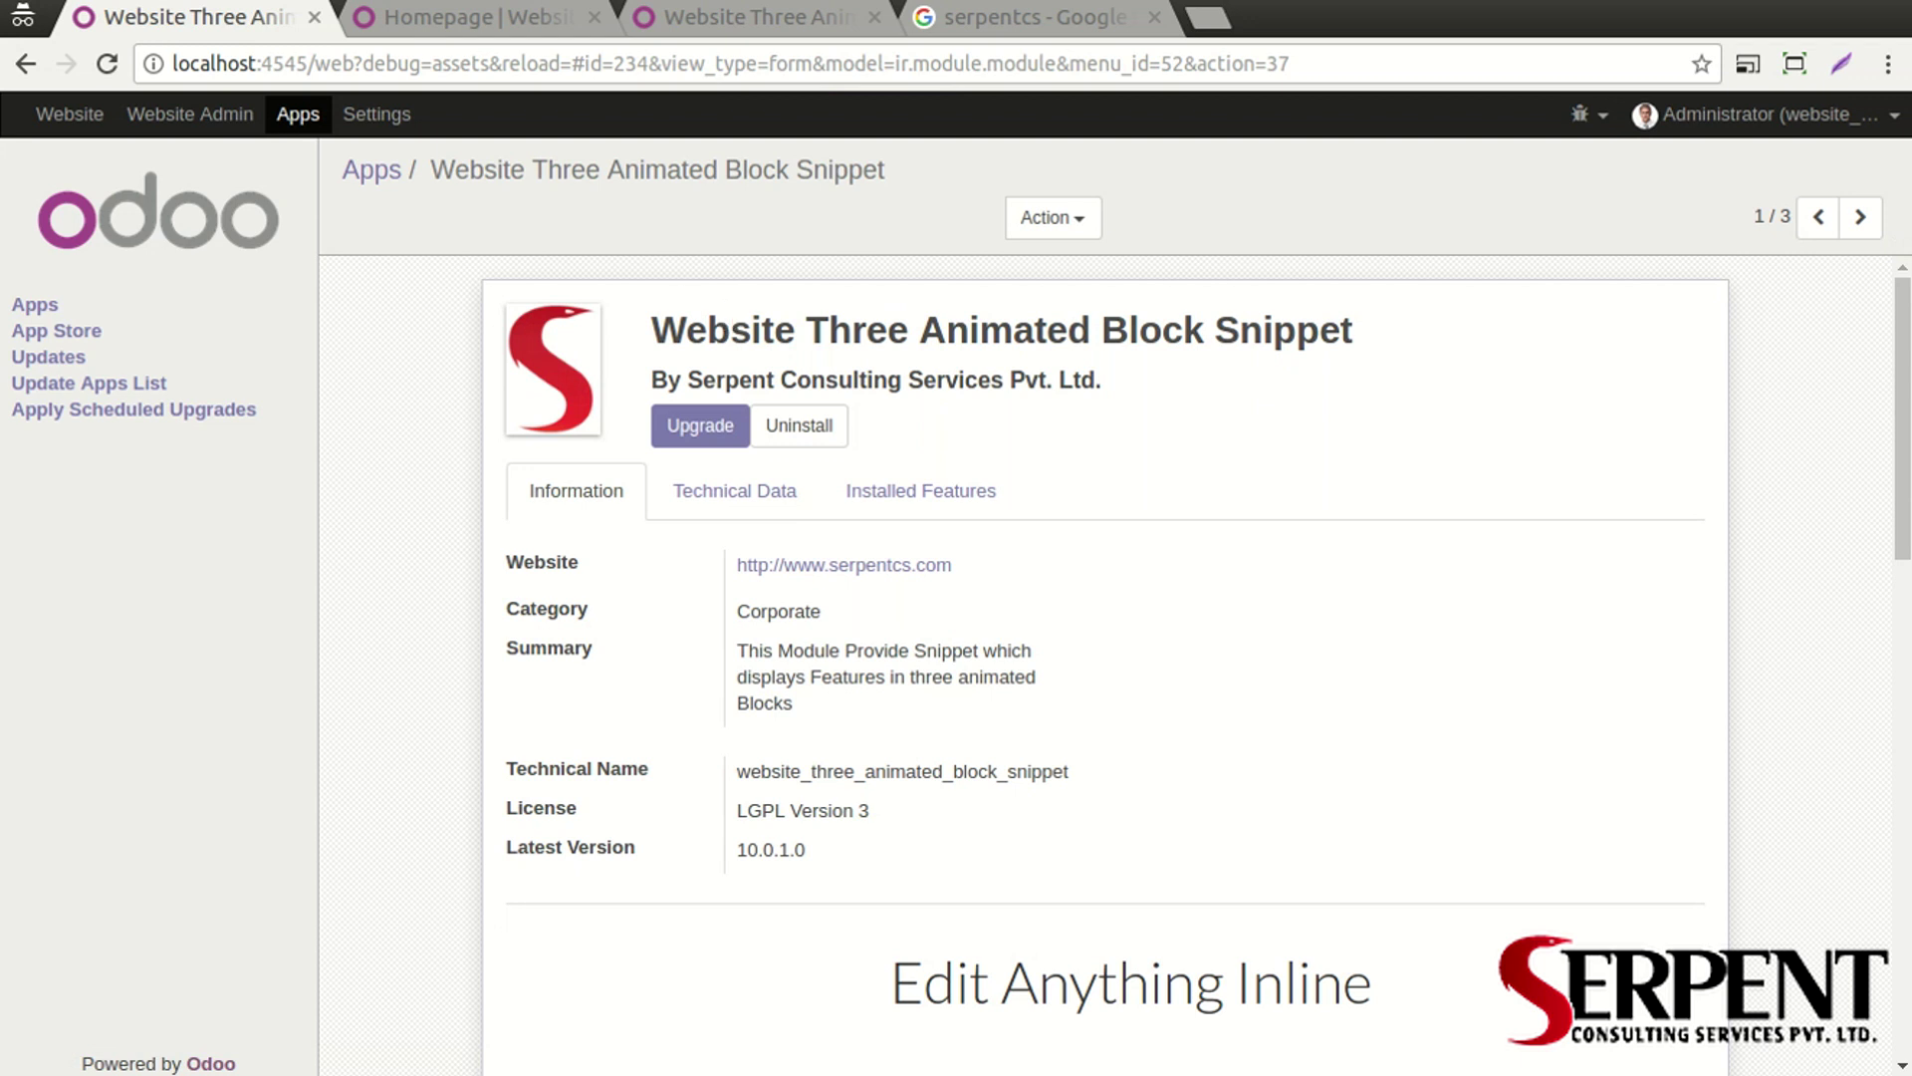
left_click(755, 492)
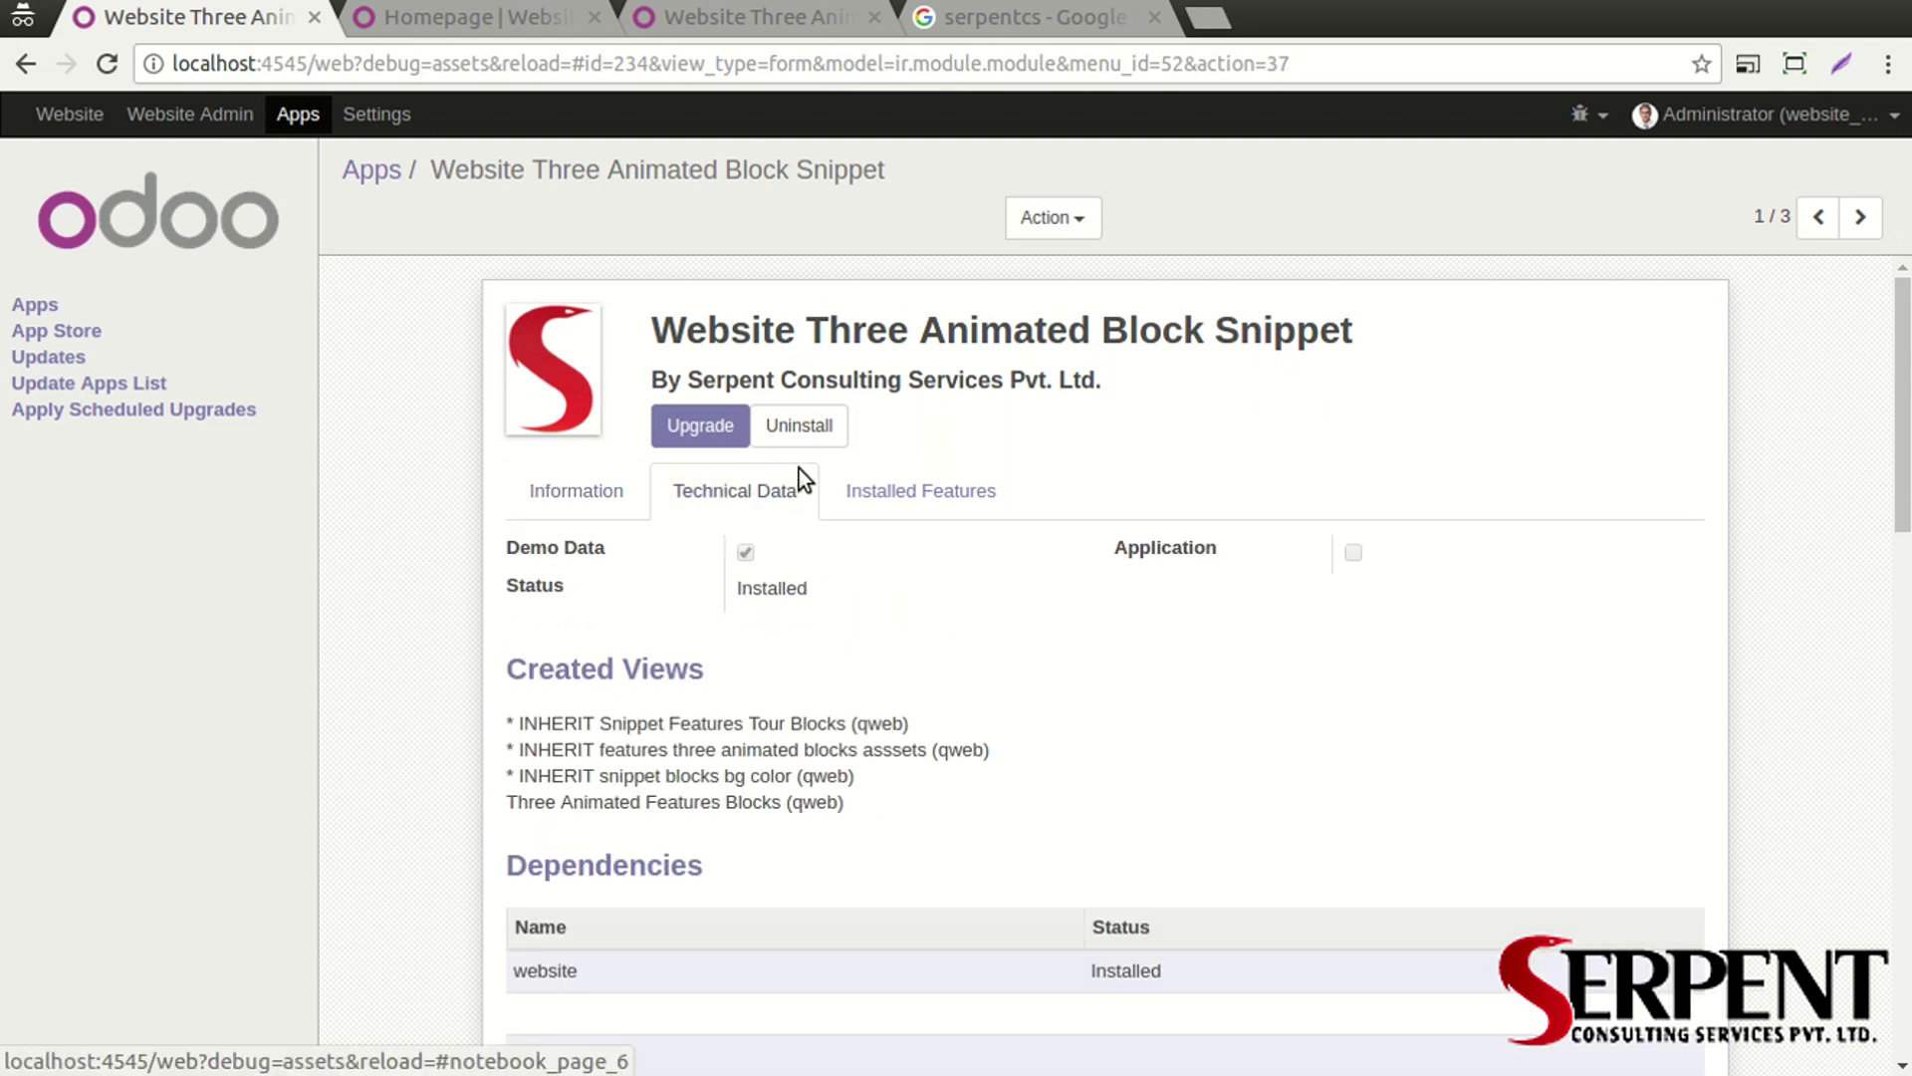
scroll(846, 498, "down", 2)
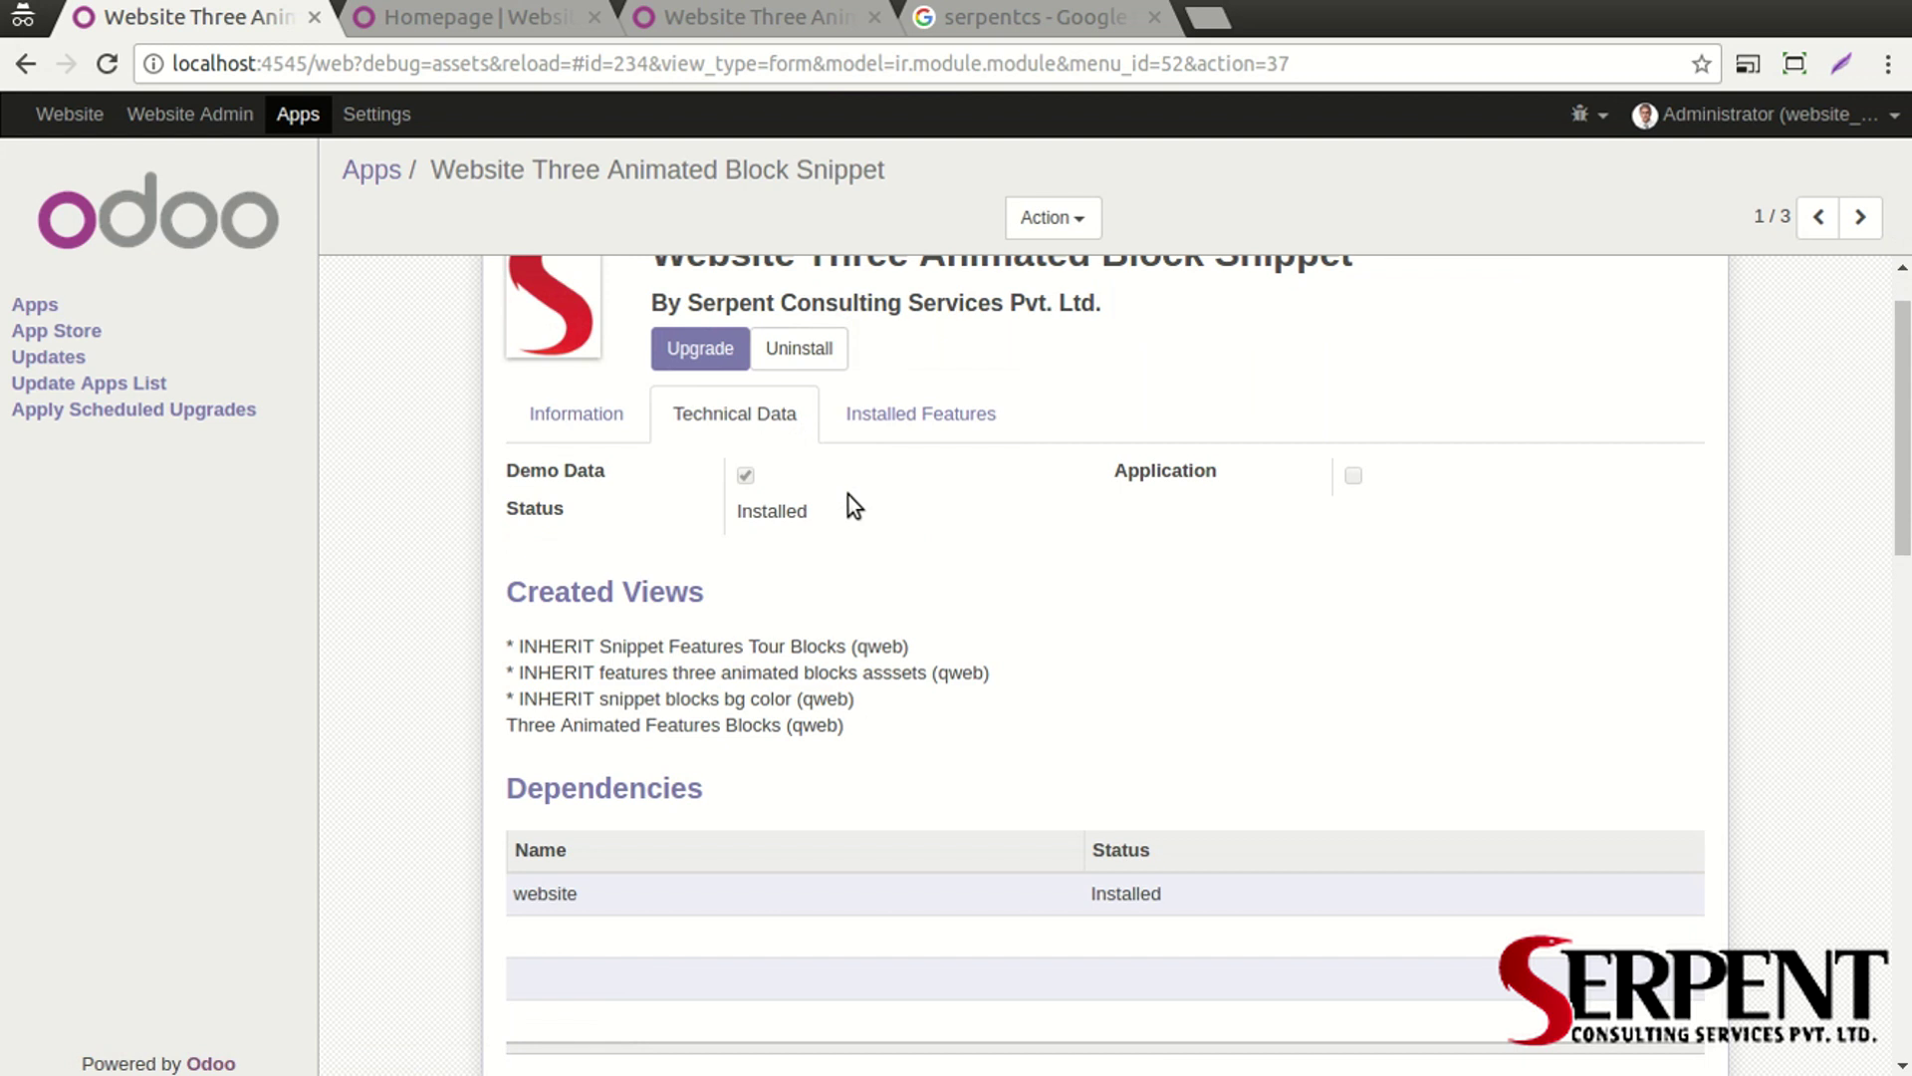
scroll(851, 495, "down", 5)
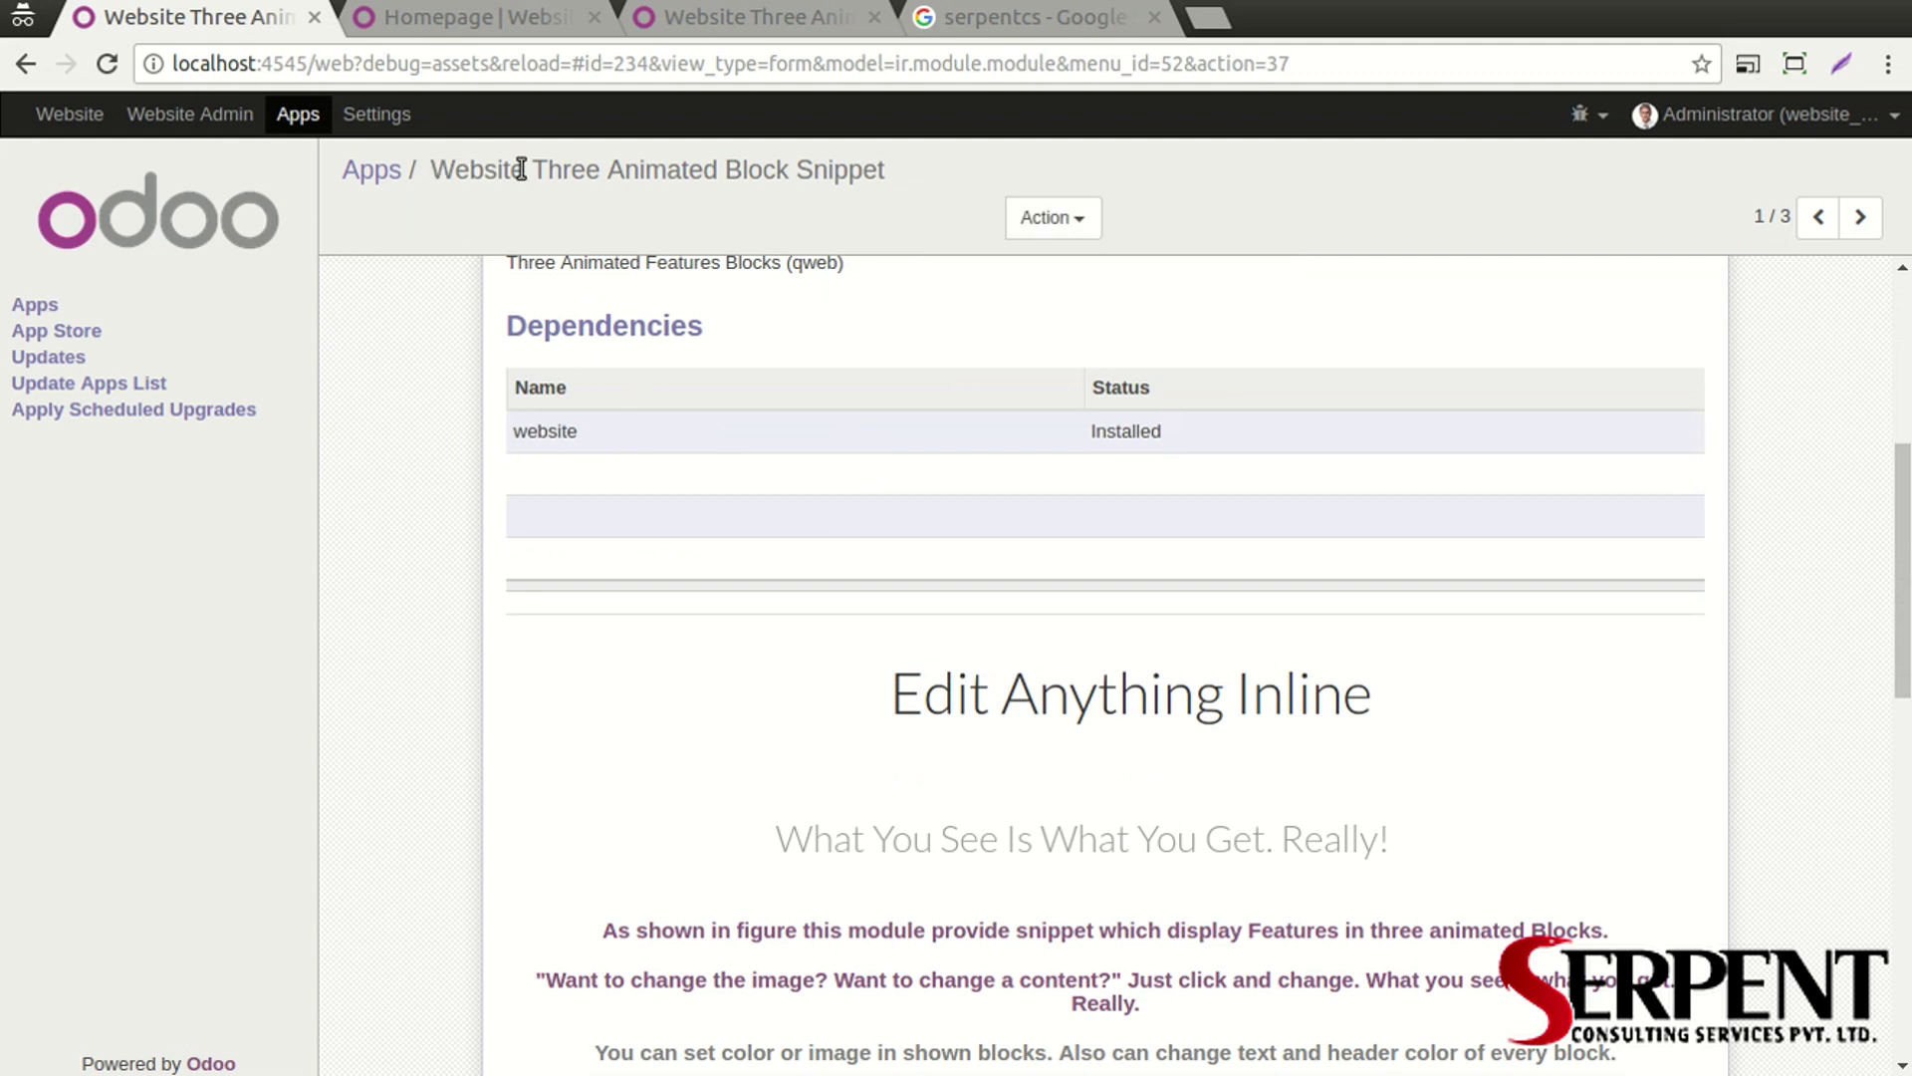
left_click_drag(887, 171, 436, 169)
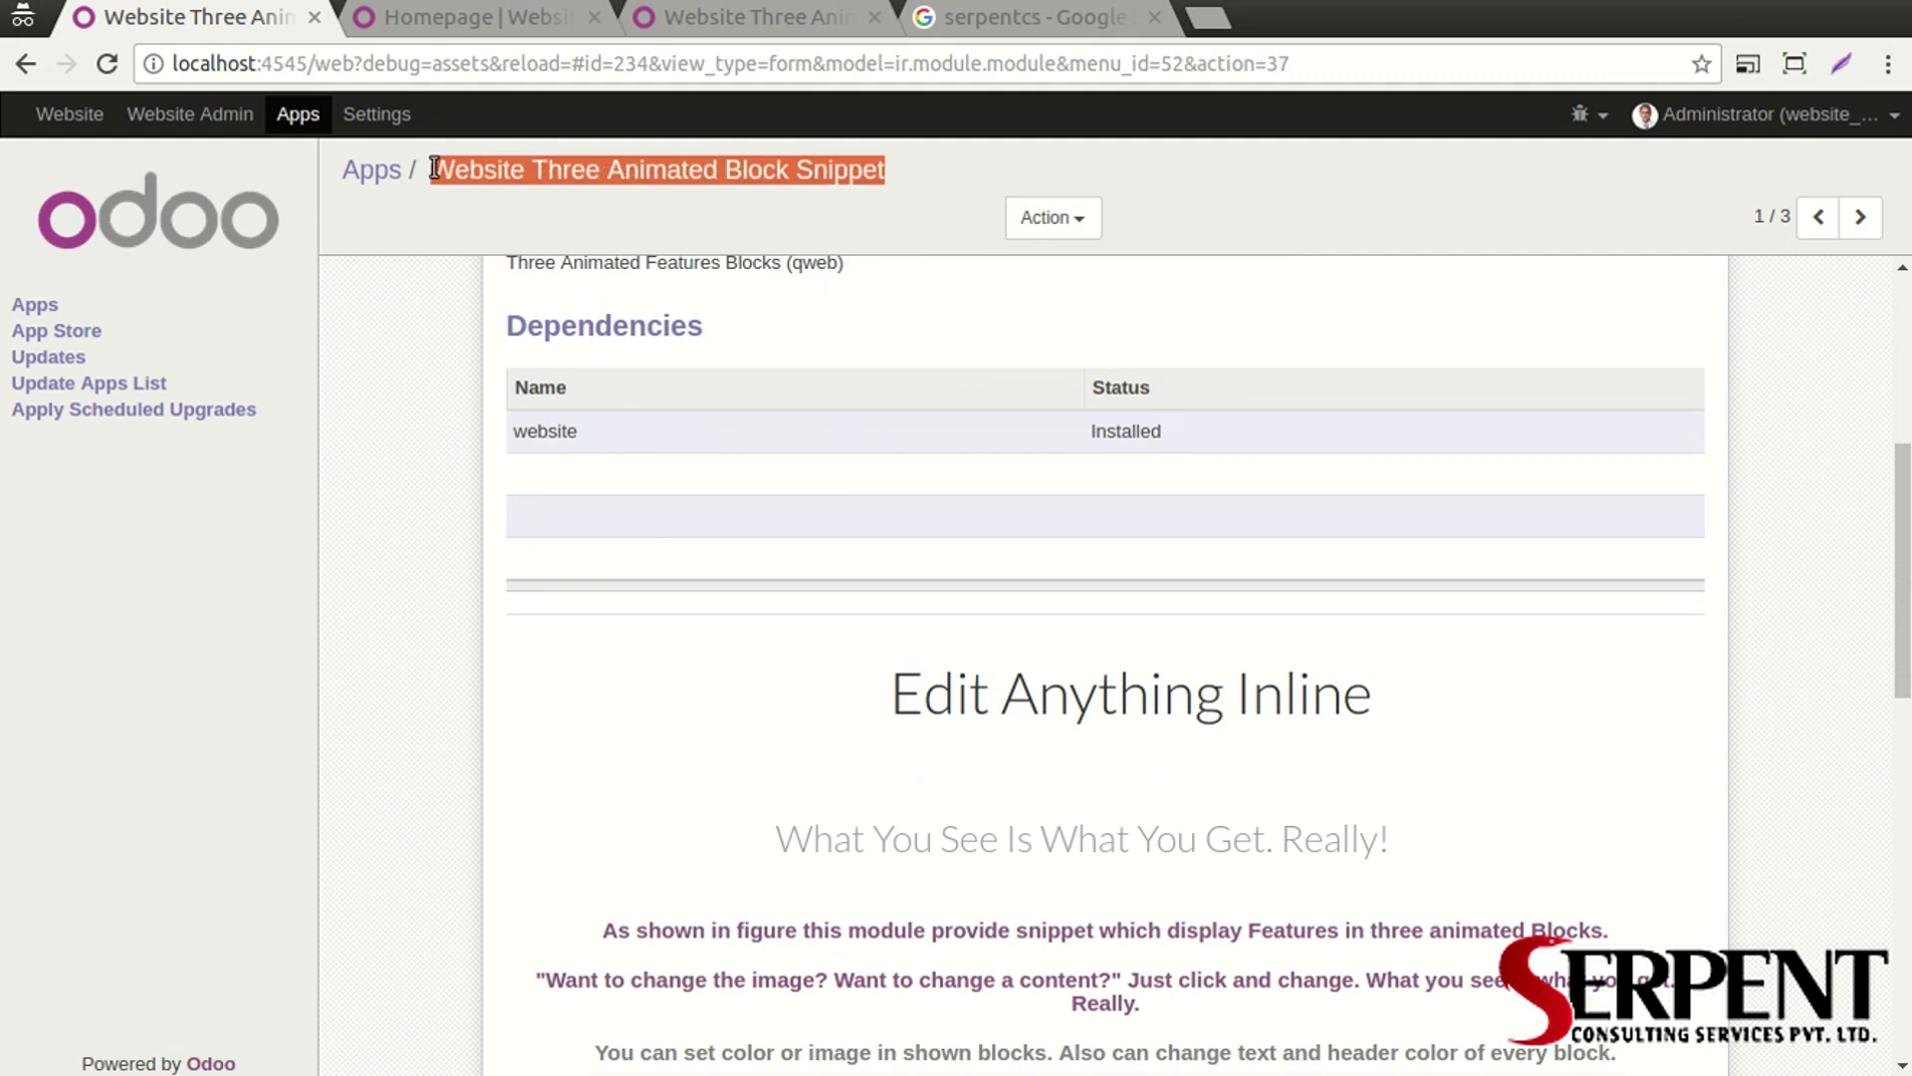
left_click(456, 389)
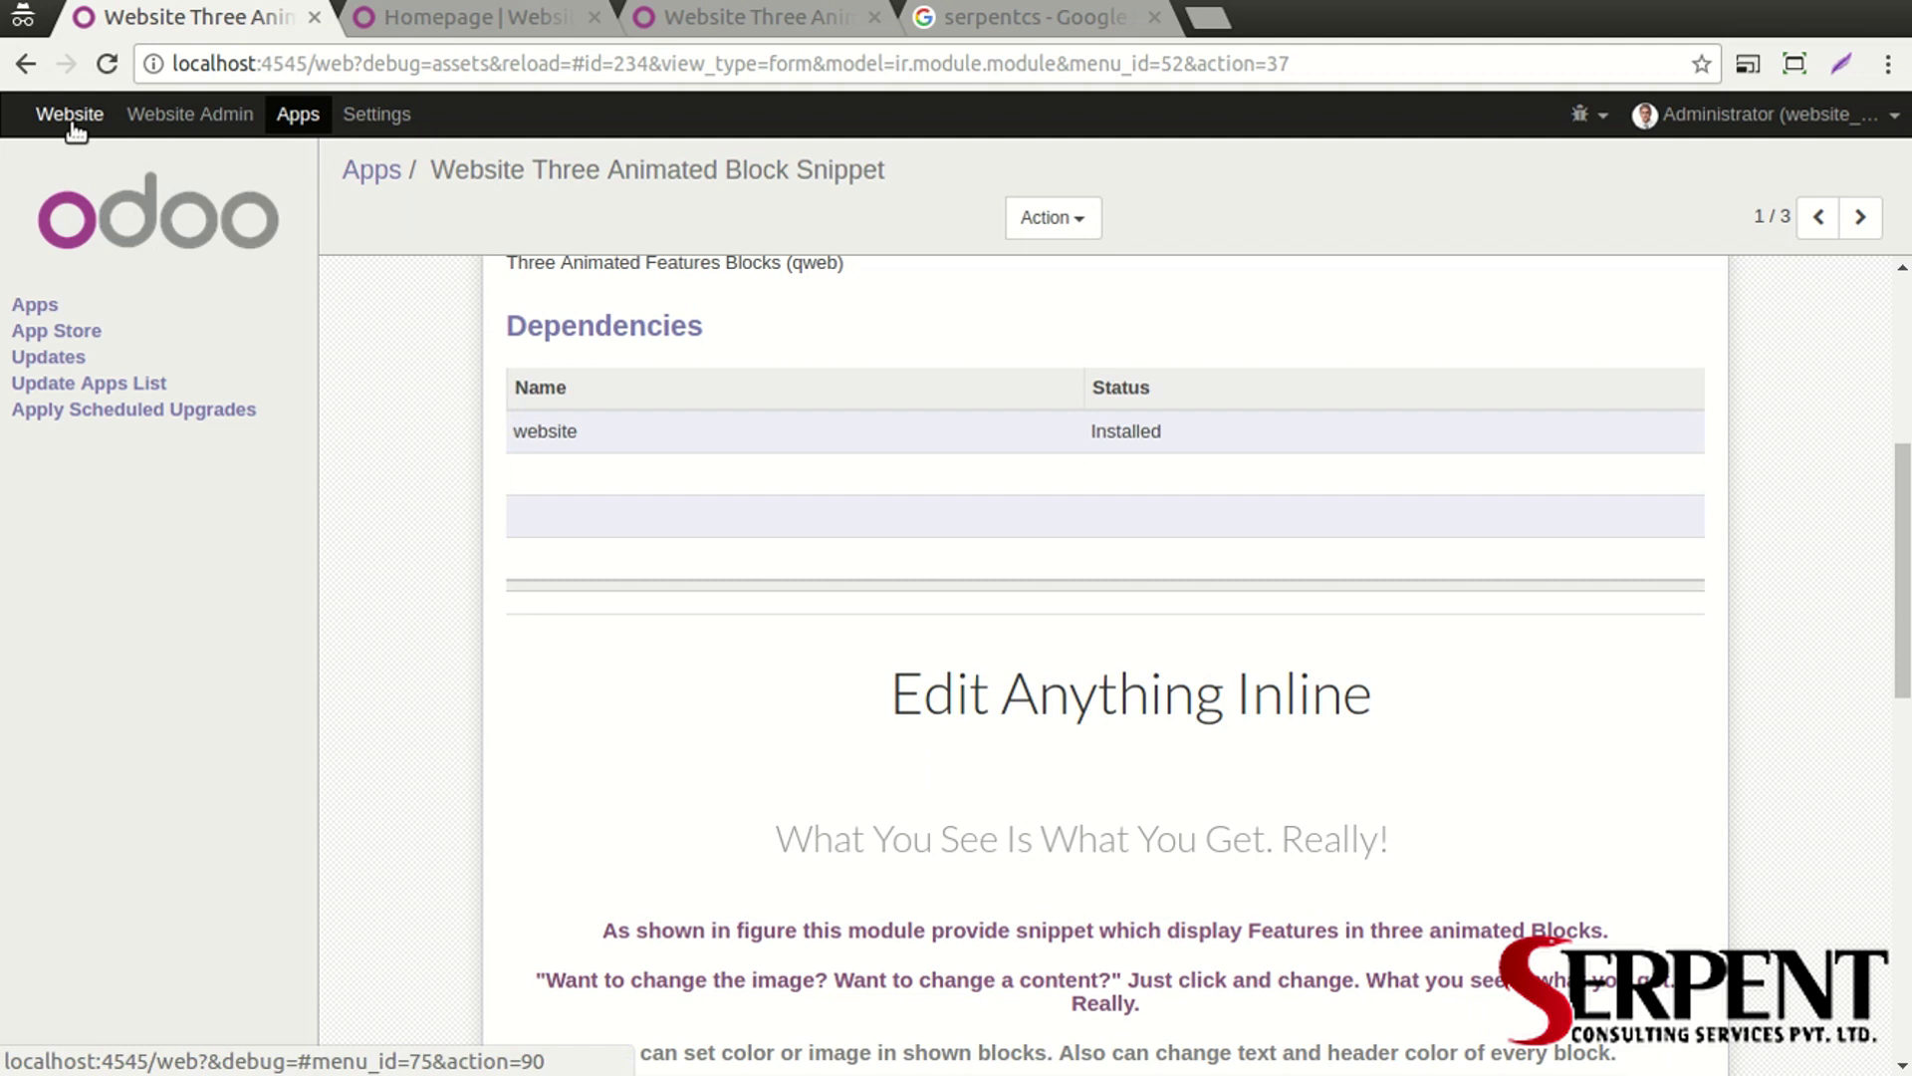
Drop the Three Animated Features Blocks snippet onto the homepage and save
left_click(419, 15)
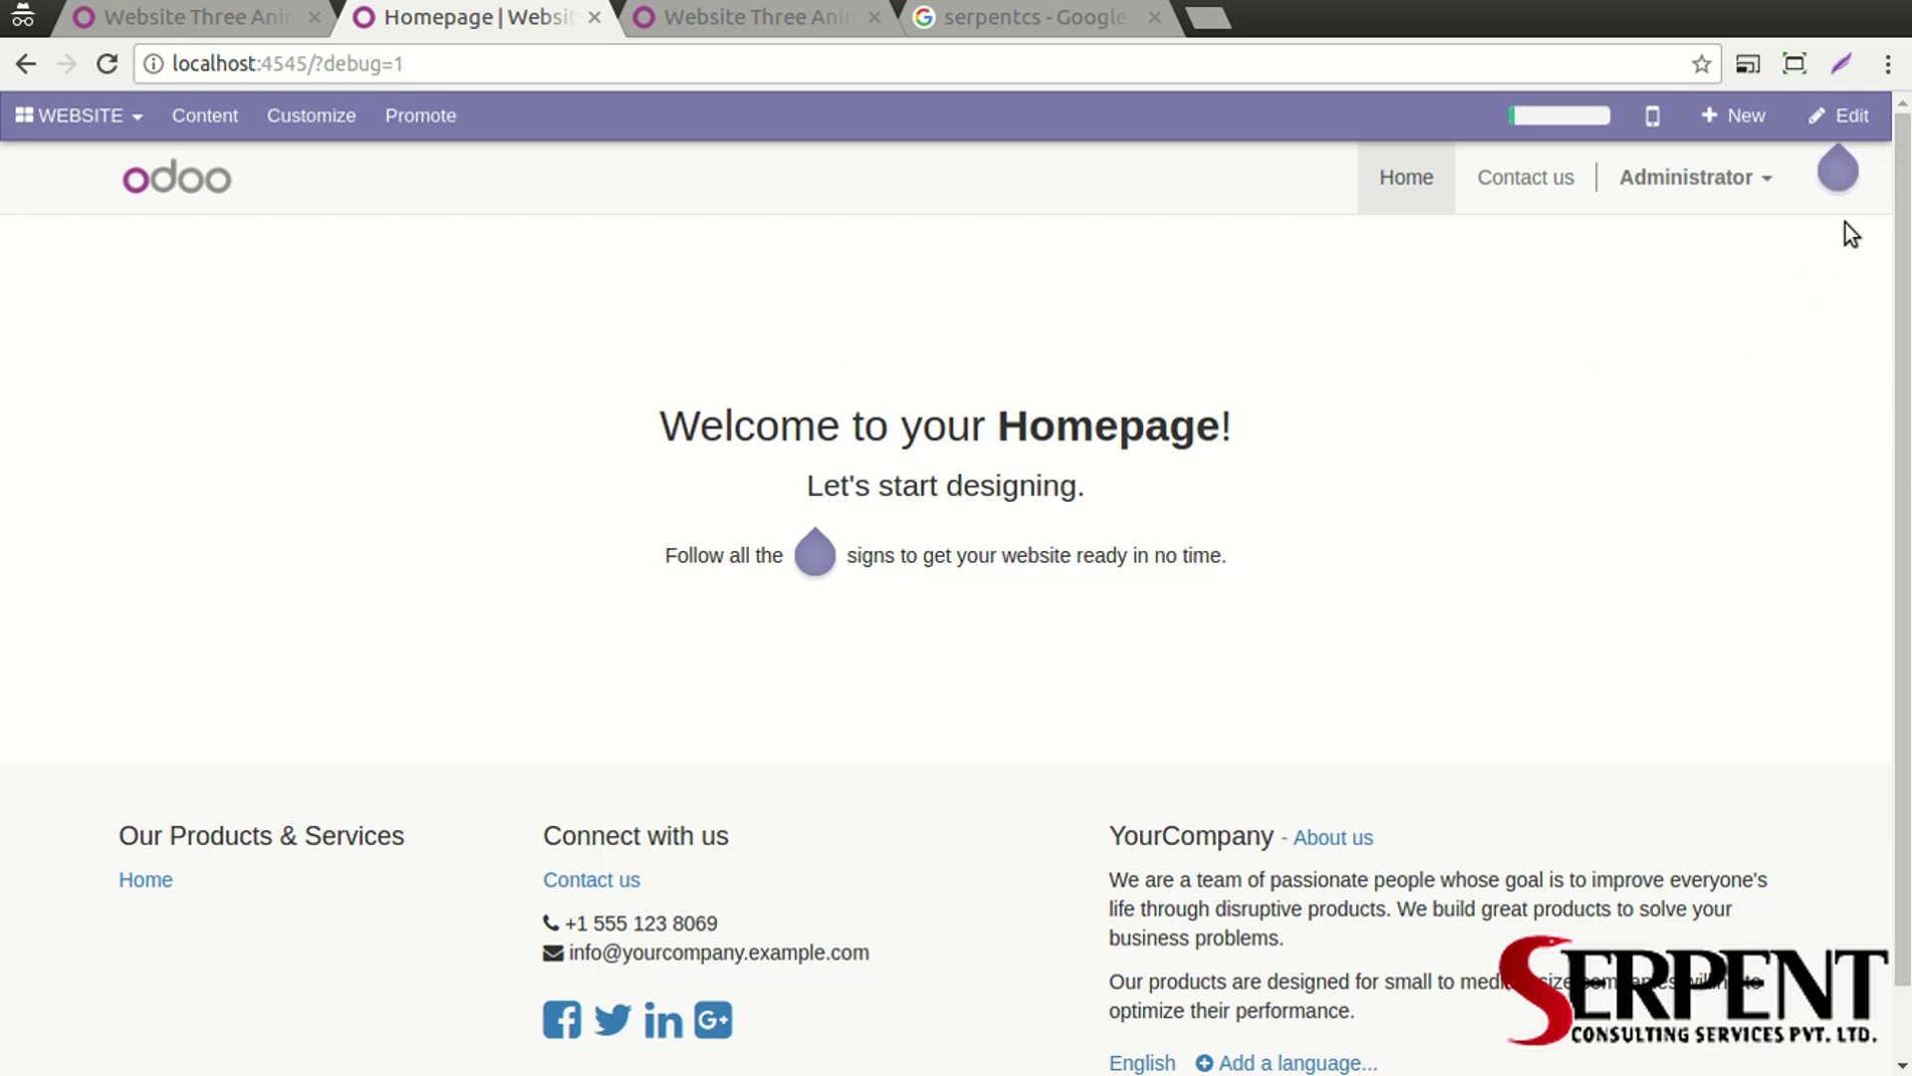
left_click(1848, 117)
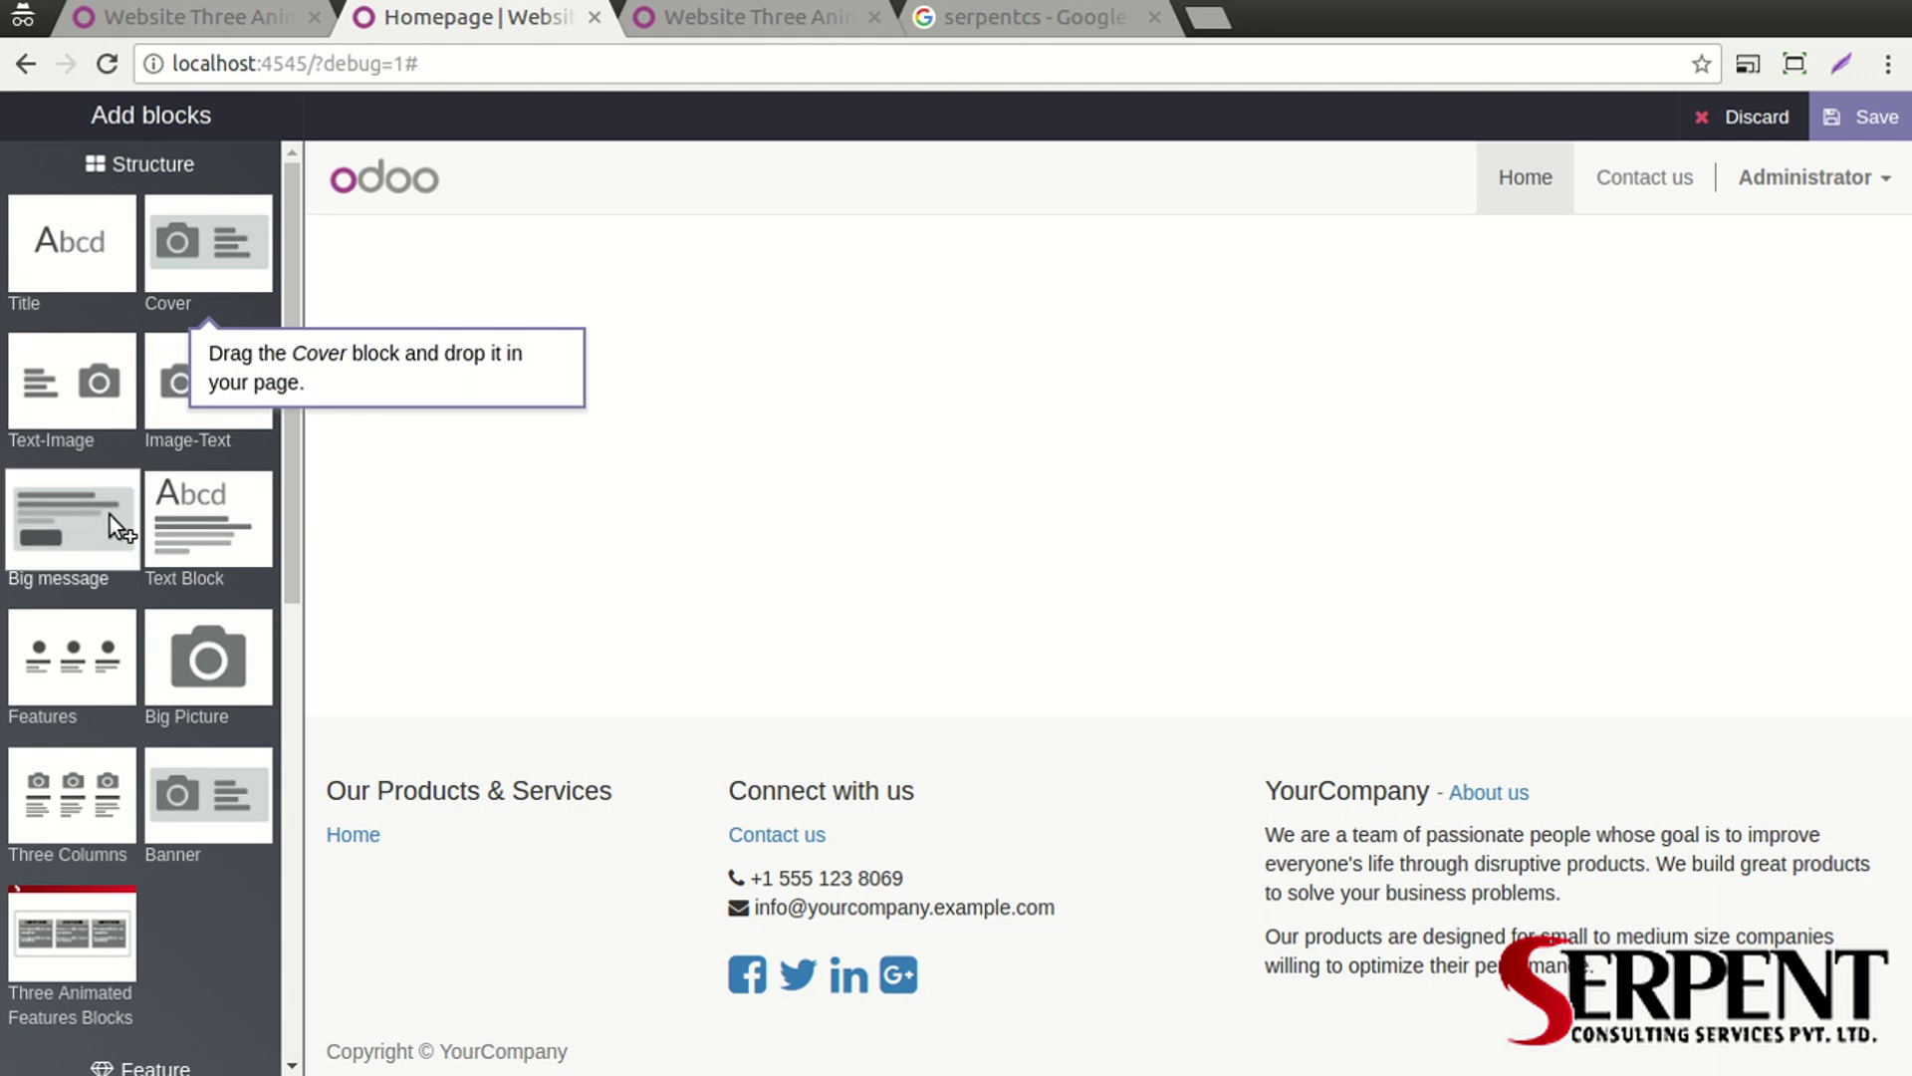
scroll(112, 517, "down", 8)
scroll(112, 517, "up", 8)
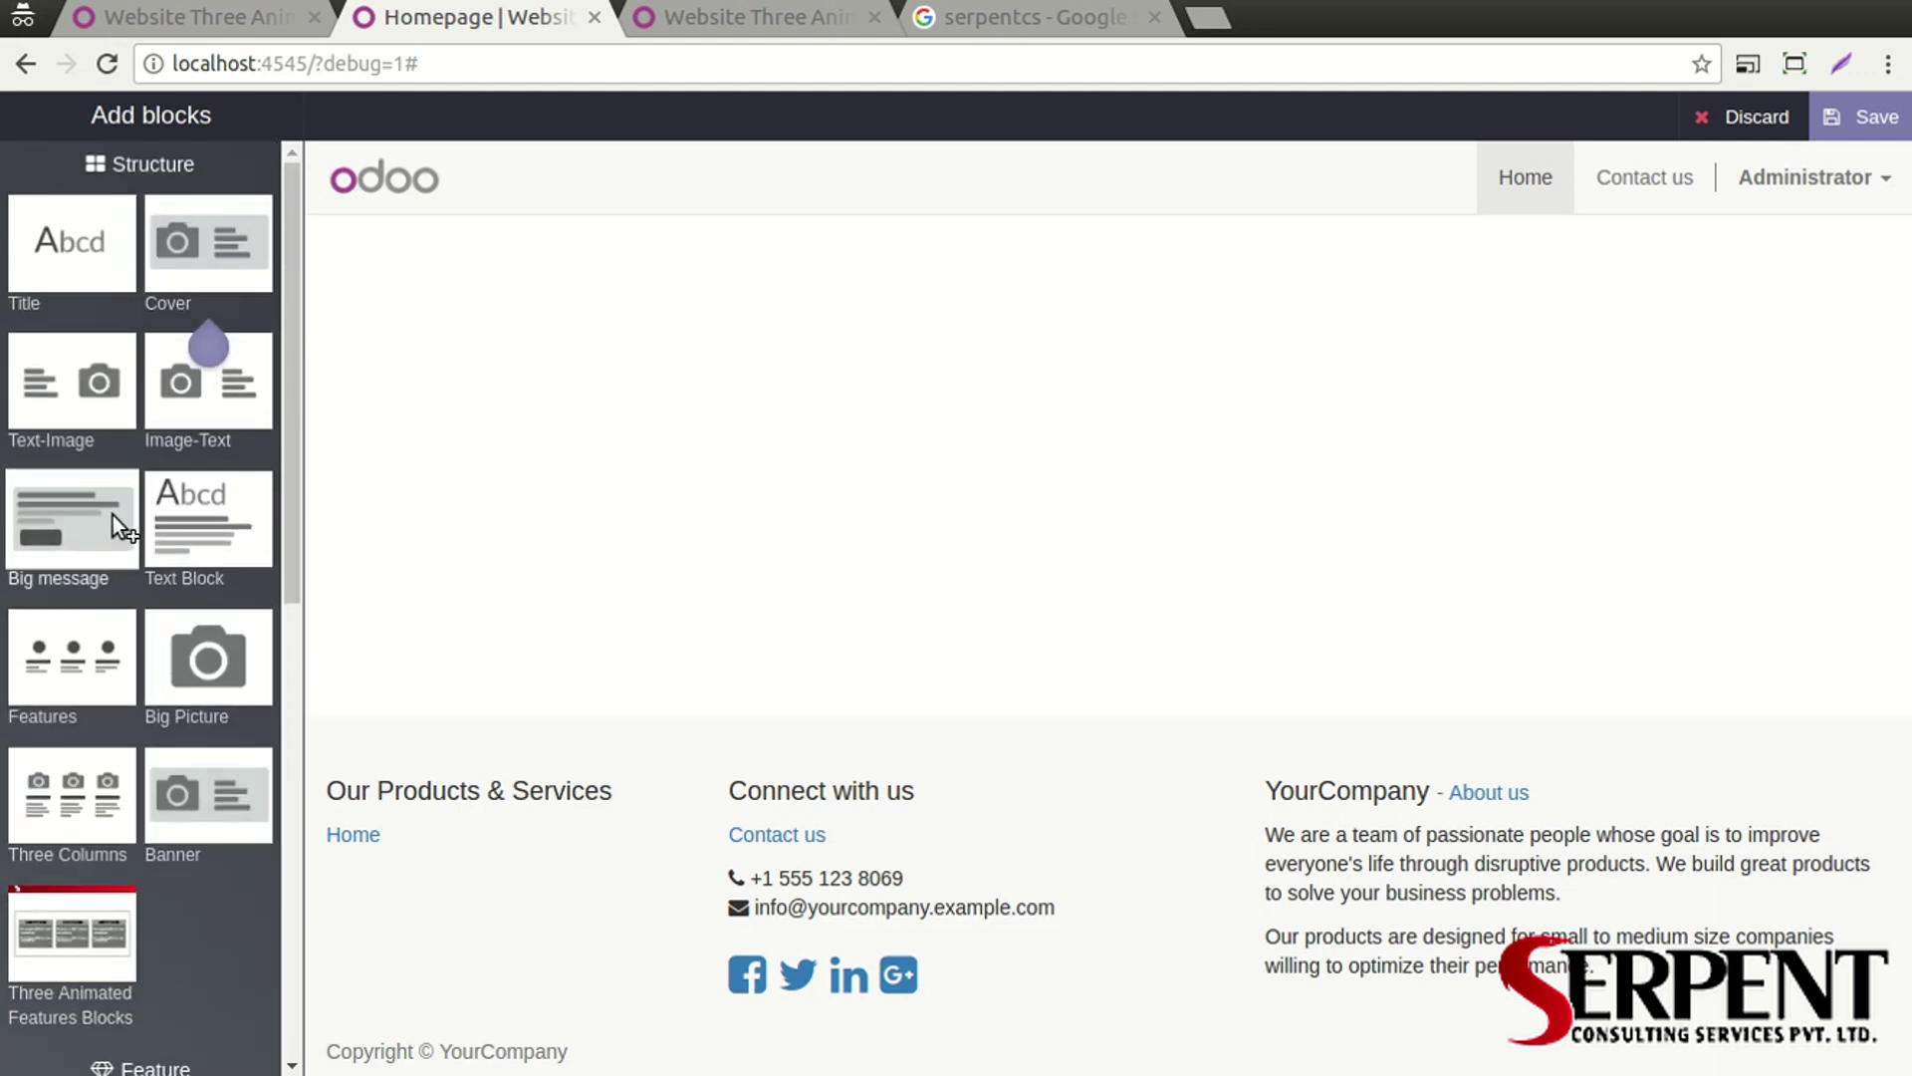
scroll(191, 441, "down", 3)
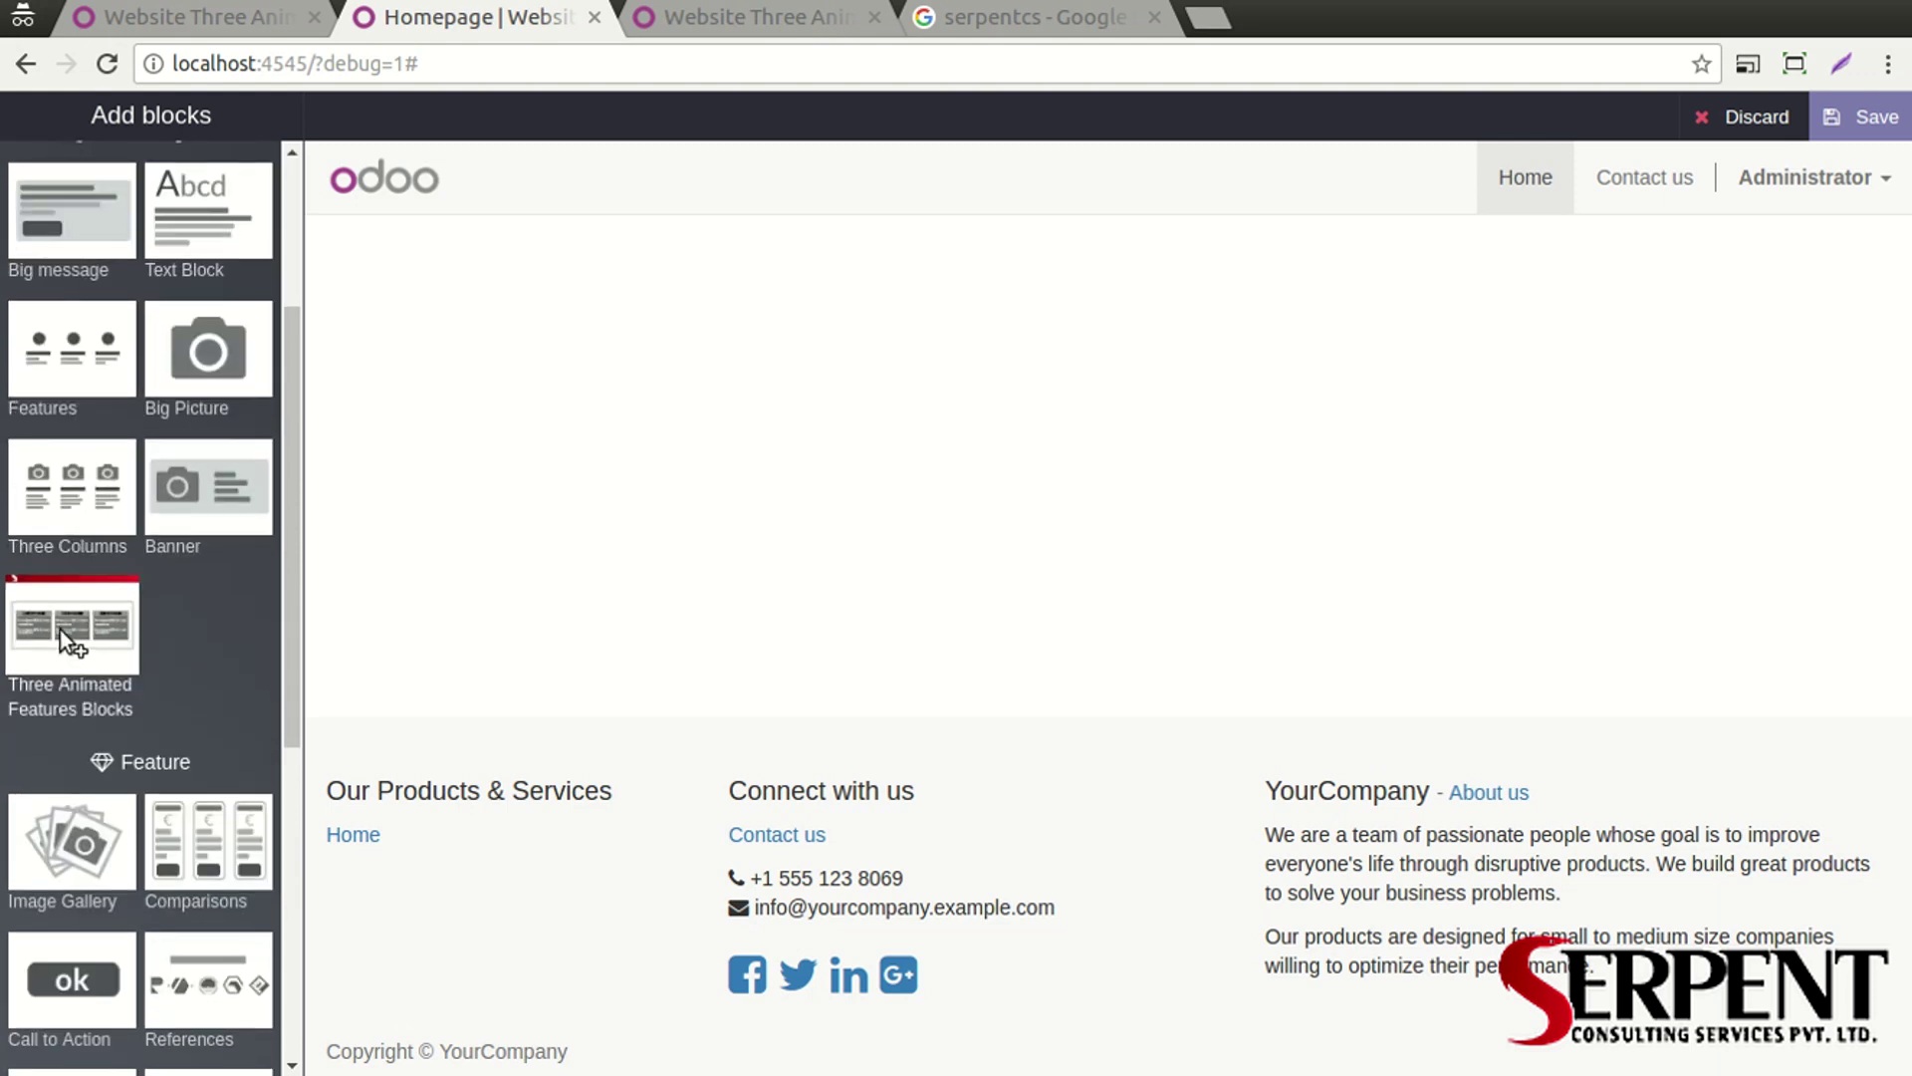
left_click_drag(66, 631, 520, 336)
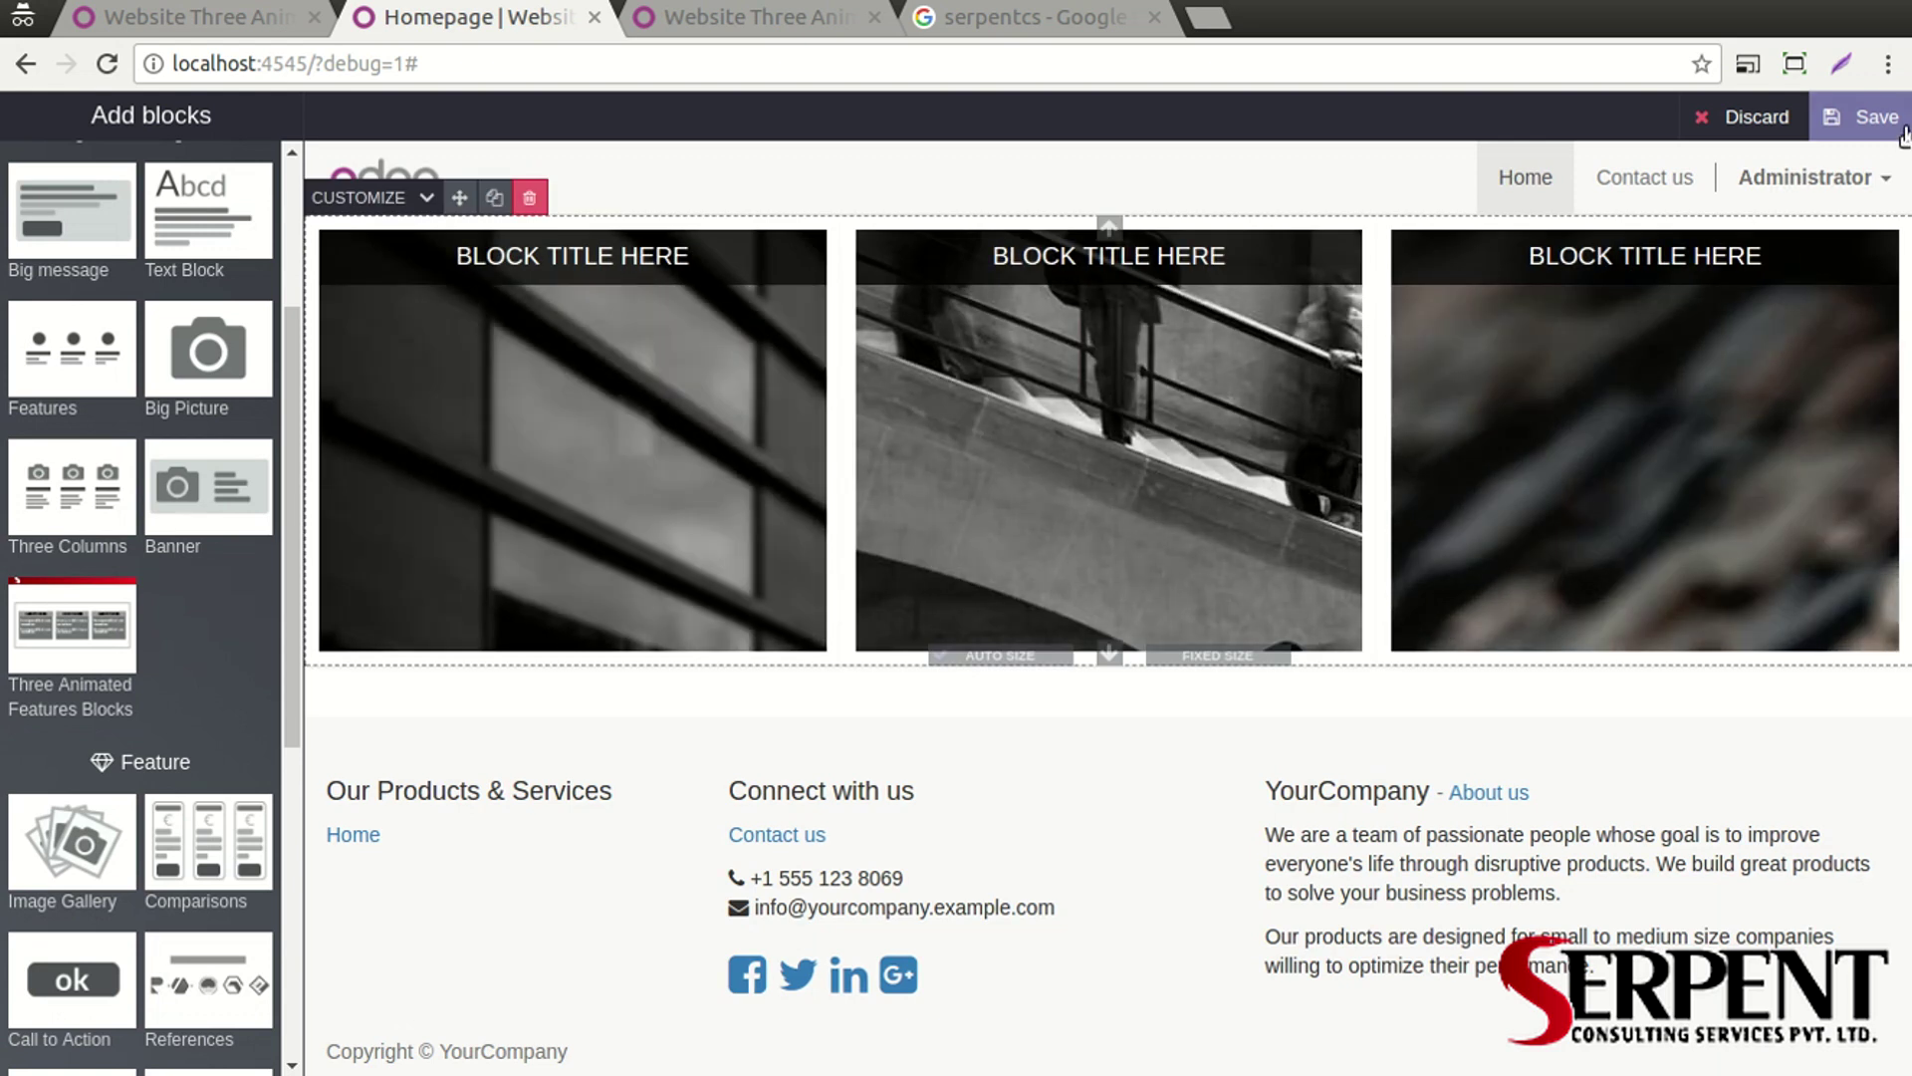
left_click(1895, 120)
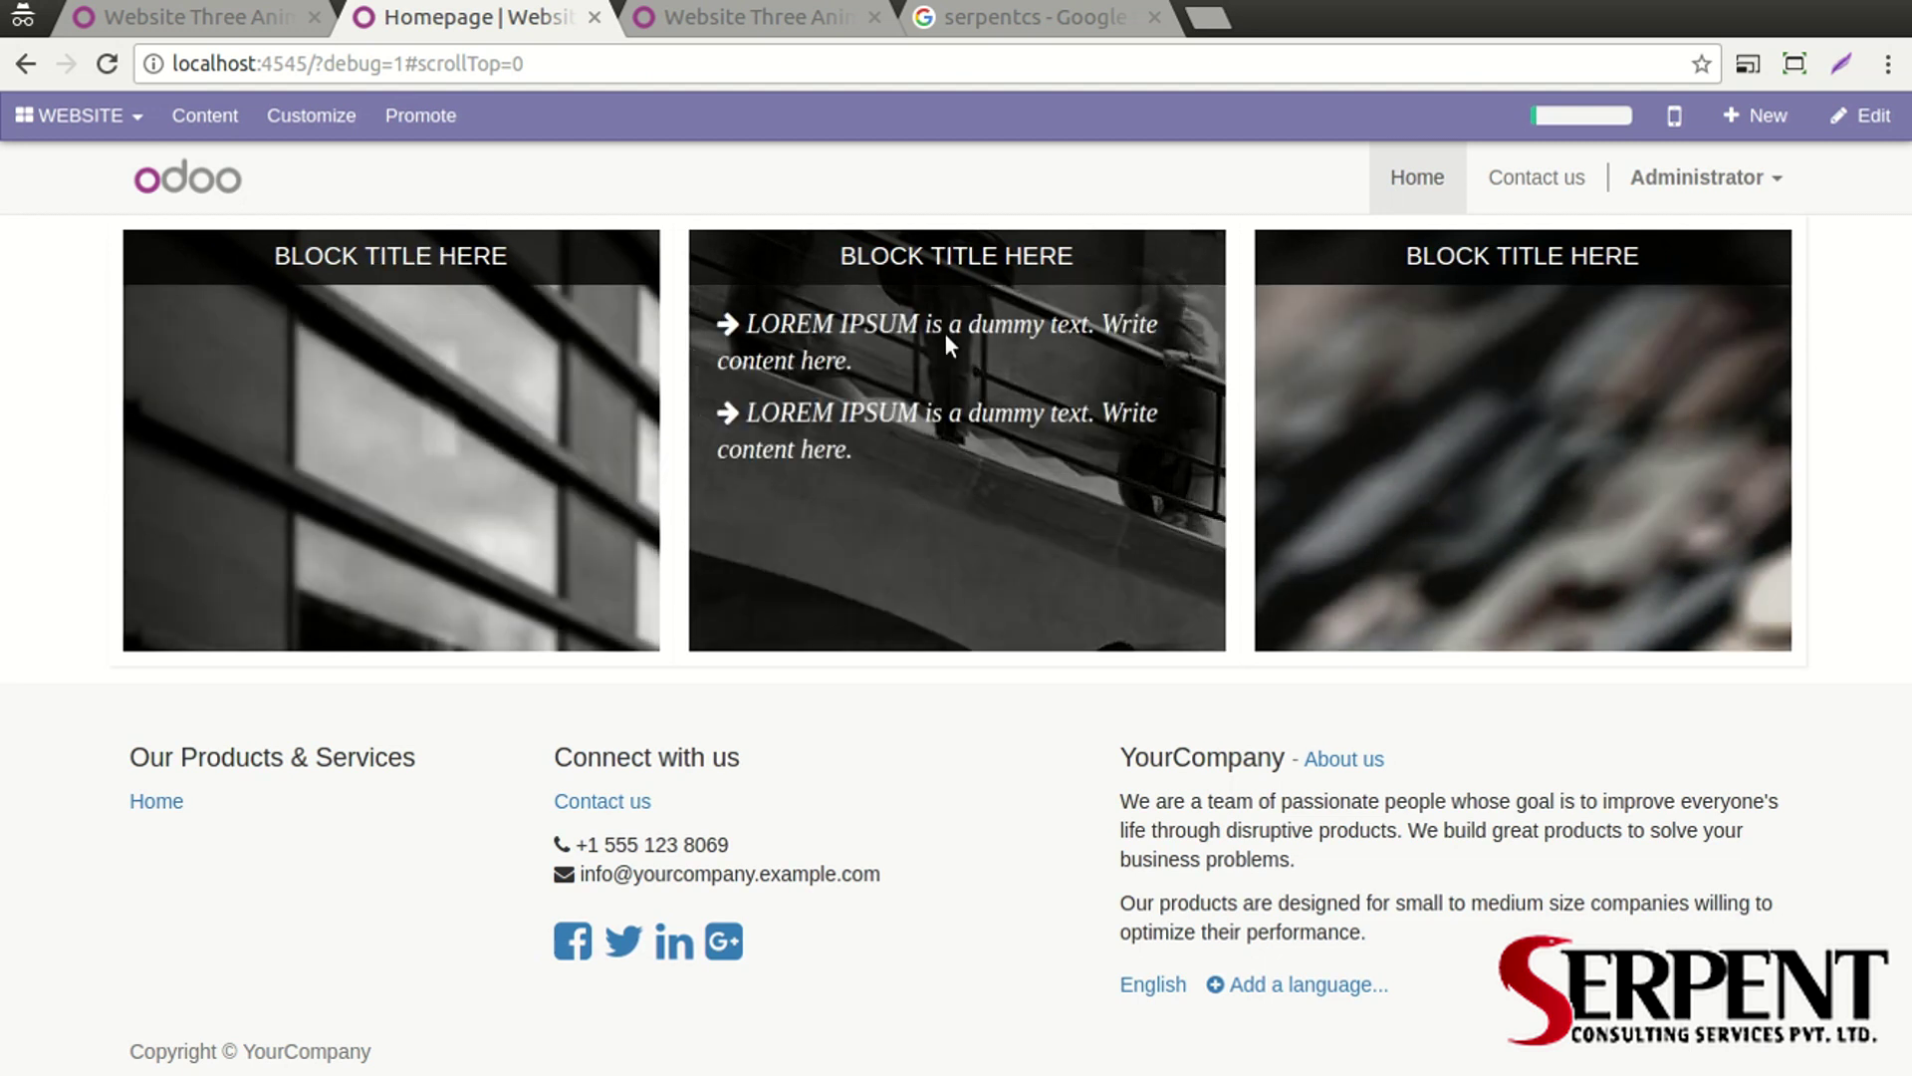
Rename the first block's title to 'CHANGED BLOCK HEADER'
left_click(1864, 116)
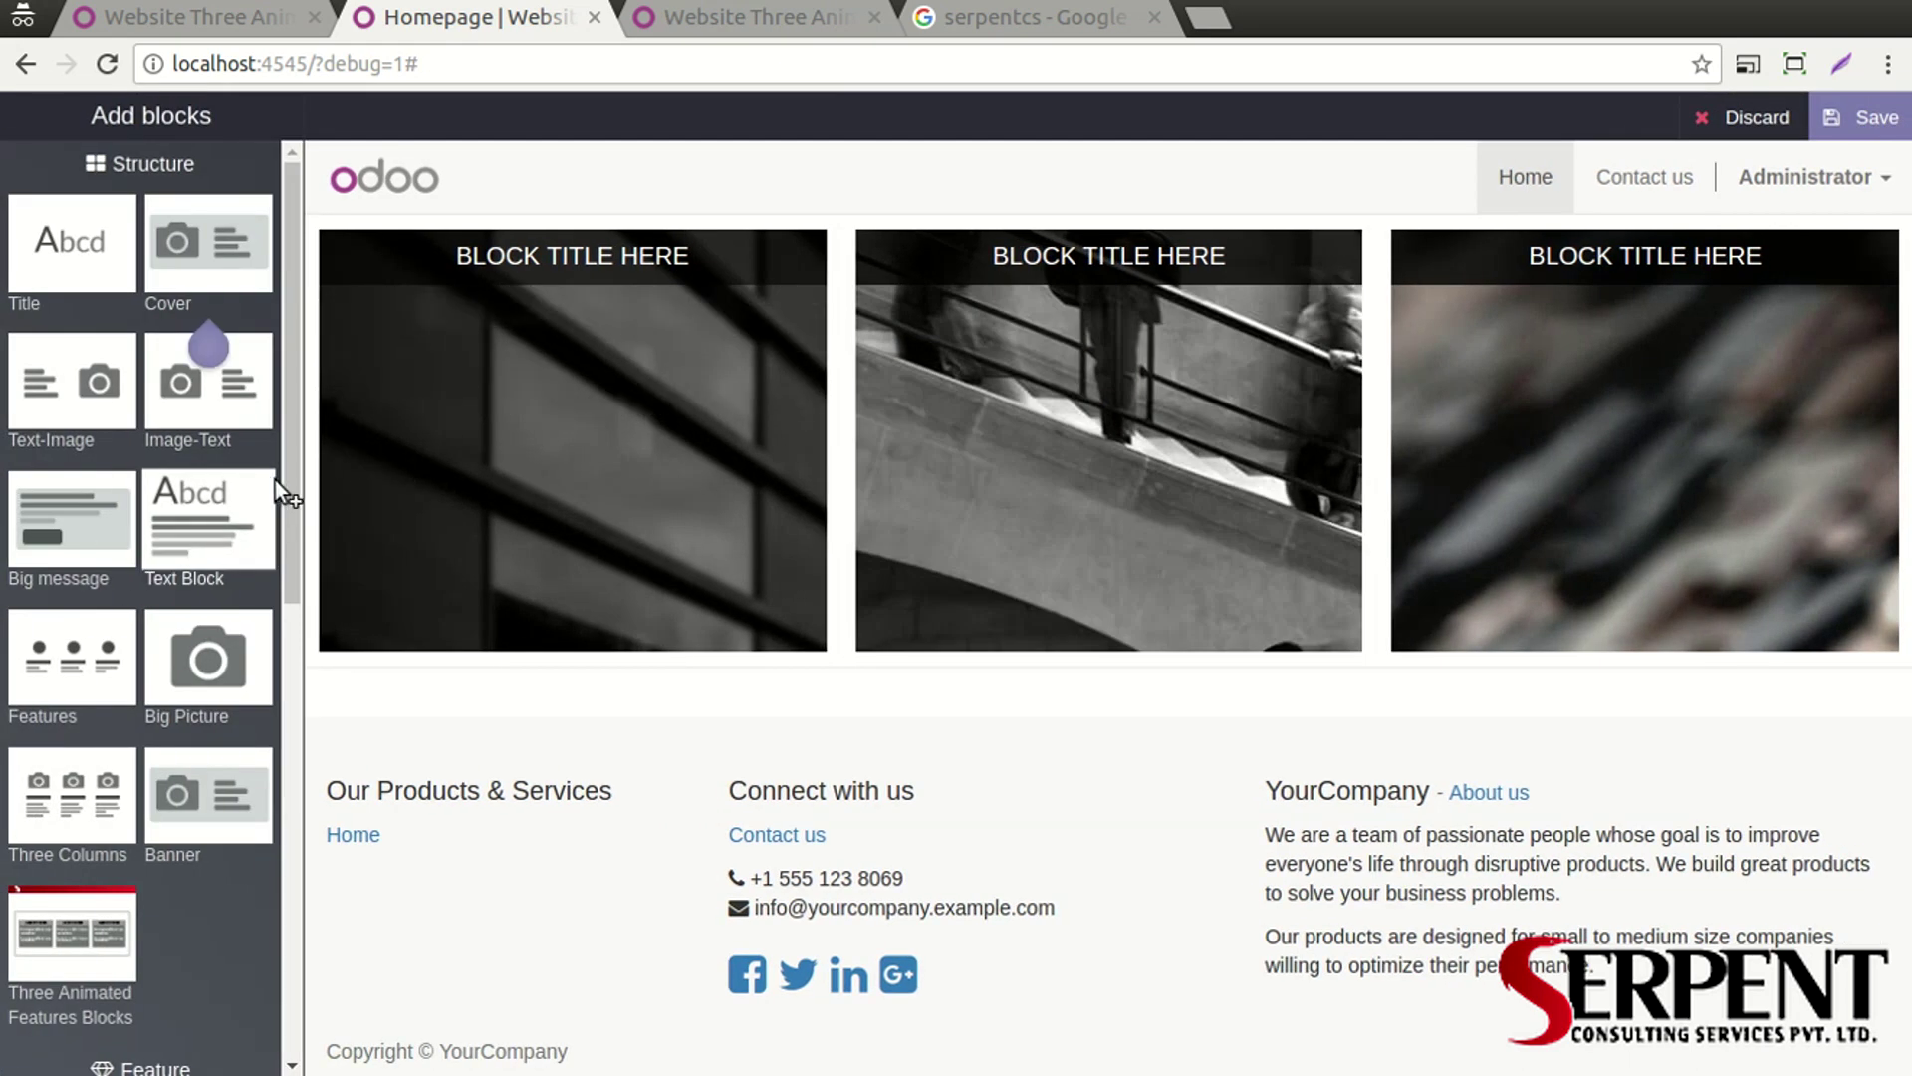
left_click(520, 265)
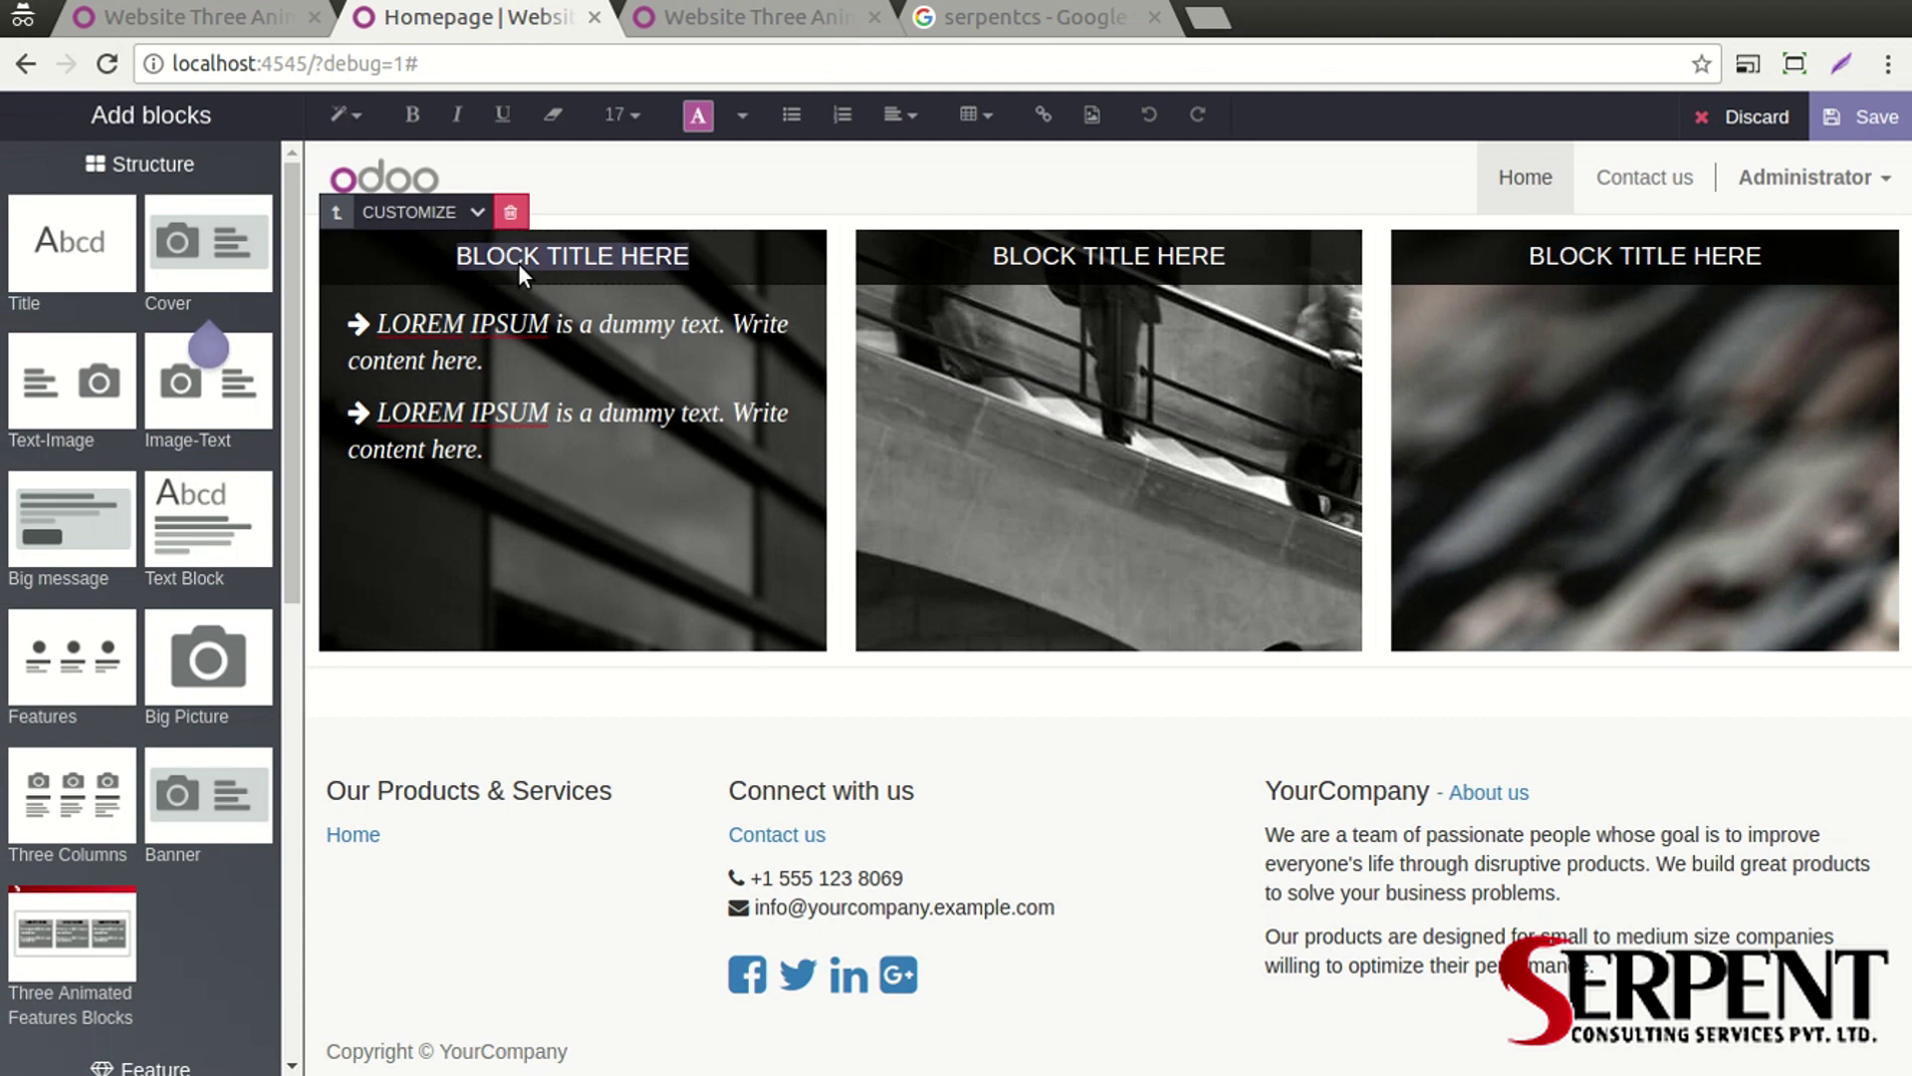
key("BackSpace")
type("CHANGE")
key("BackSpace")
key("BackSpace")
key("BackSpace")
type("NGED BLOCK HEADER")
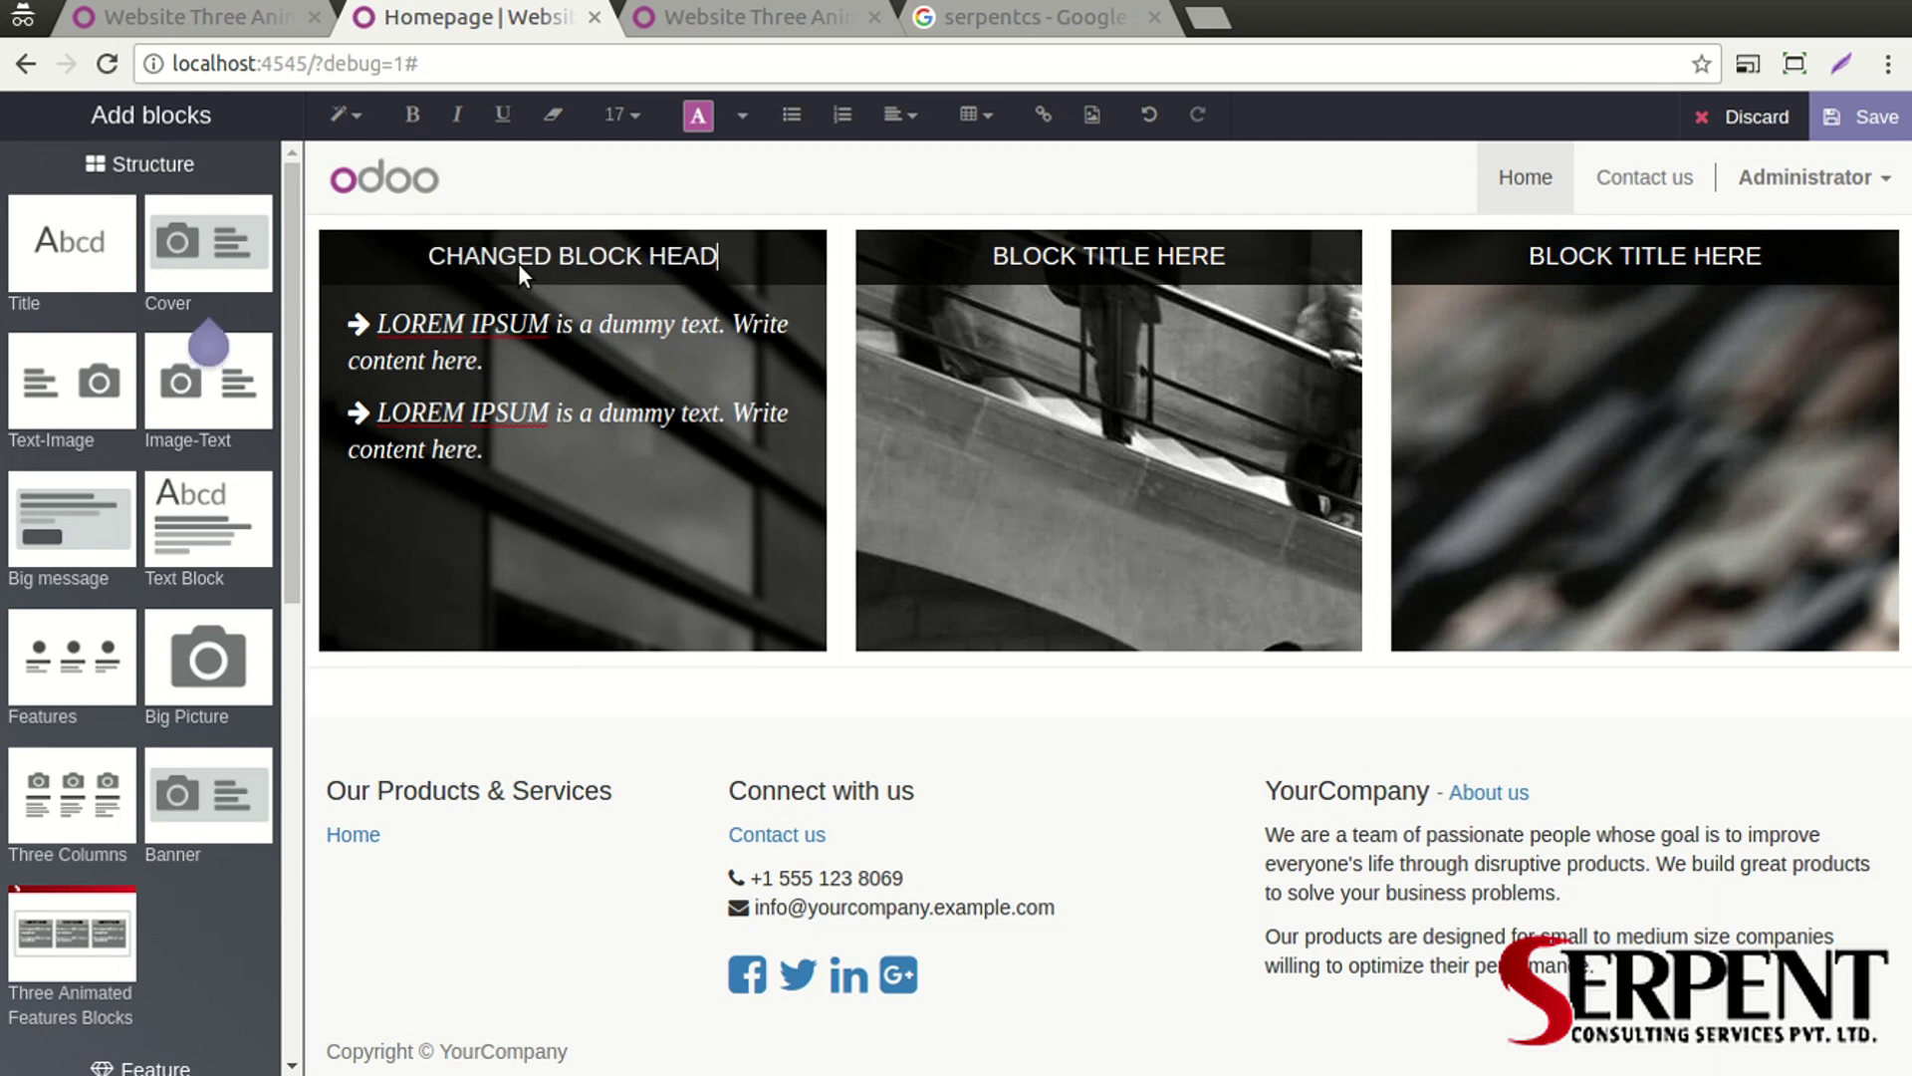
Replace both bullet lines of the first block with 'Changed Content Like this'
triple_click(404, 323)
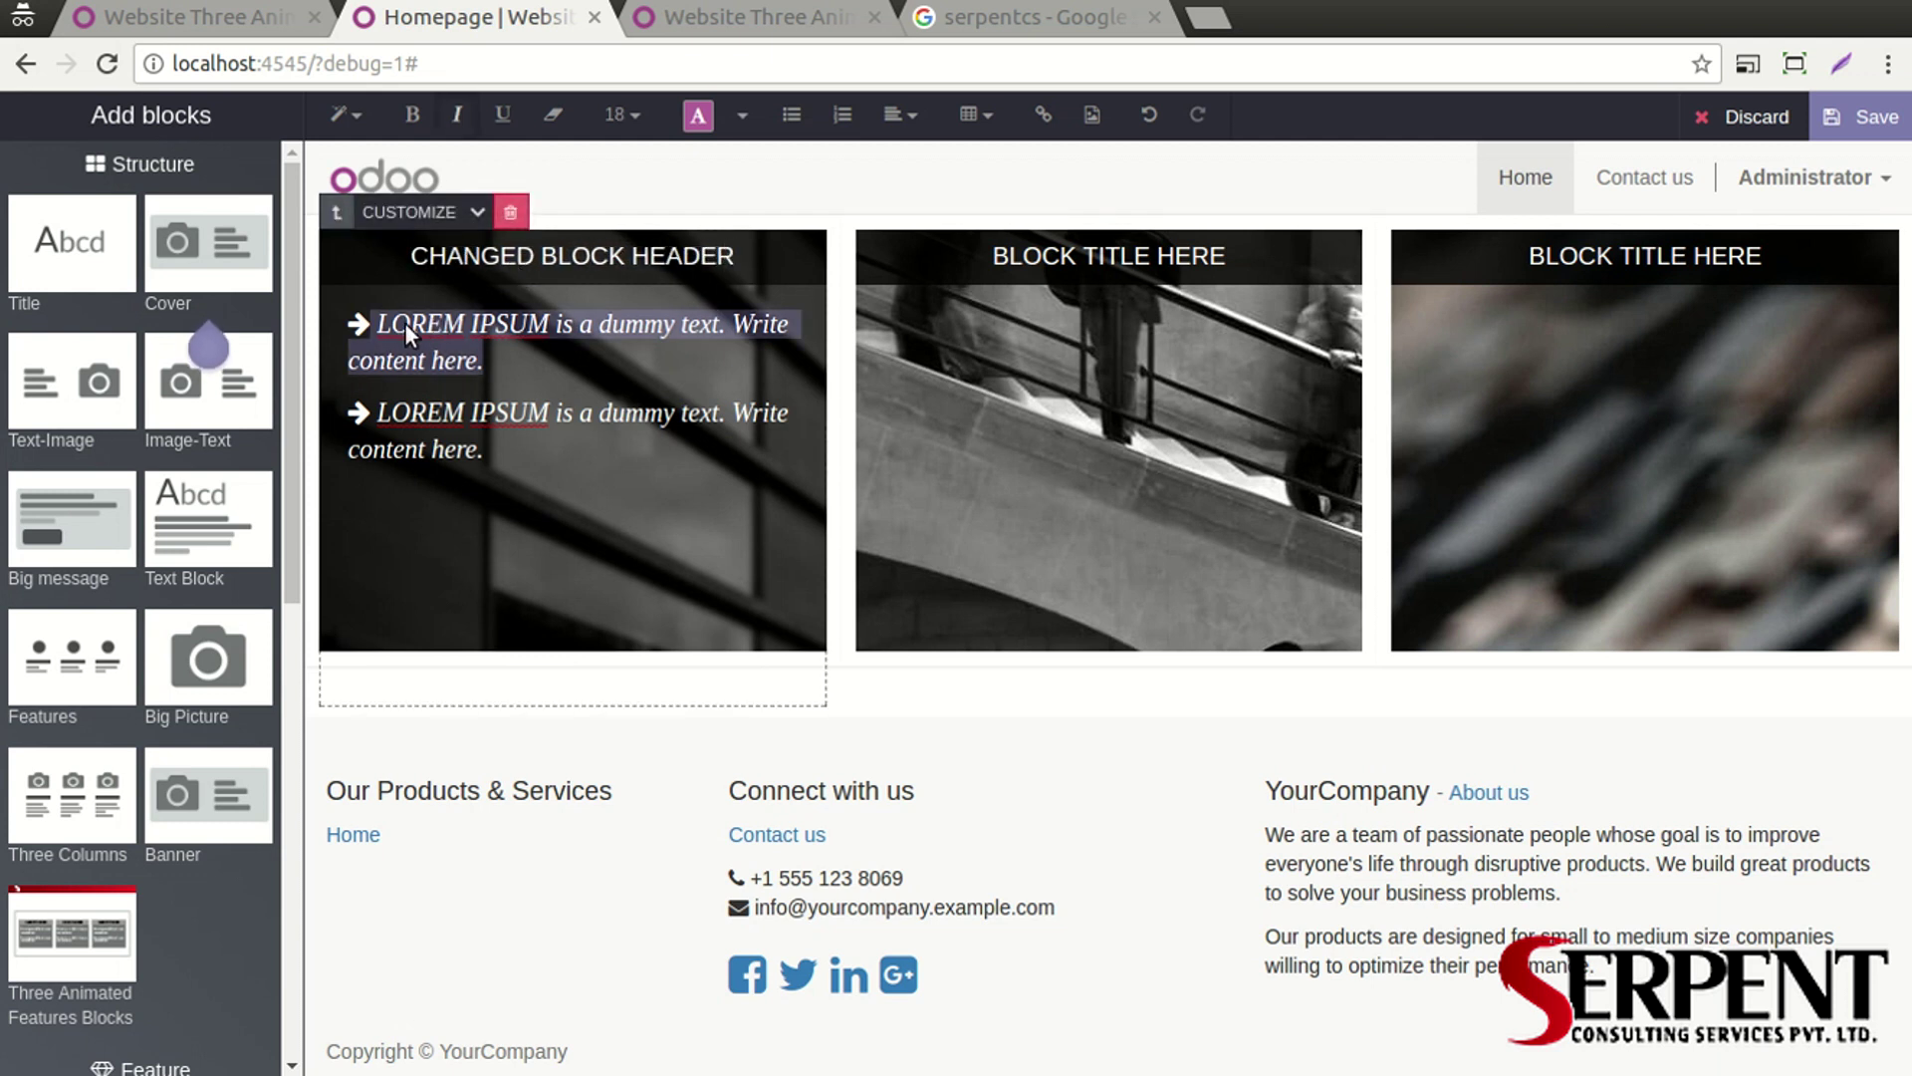
key("BackSpace")
type("Cha")
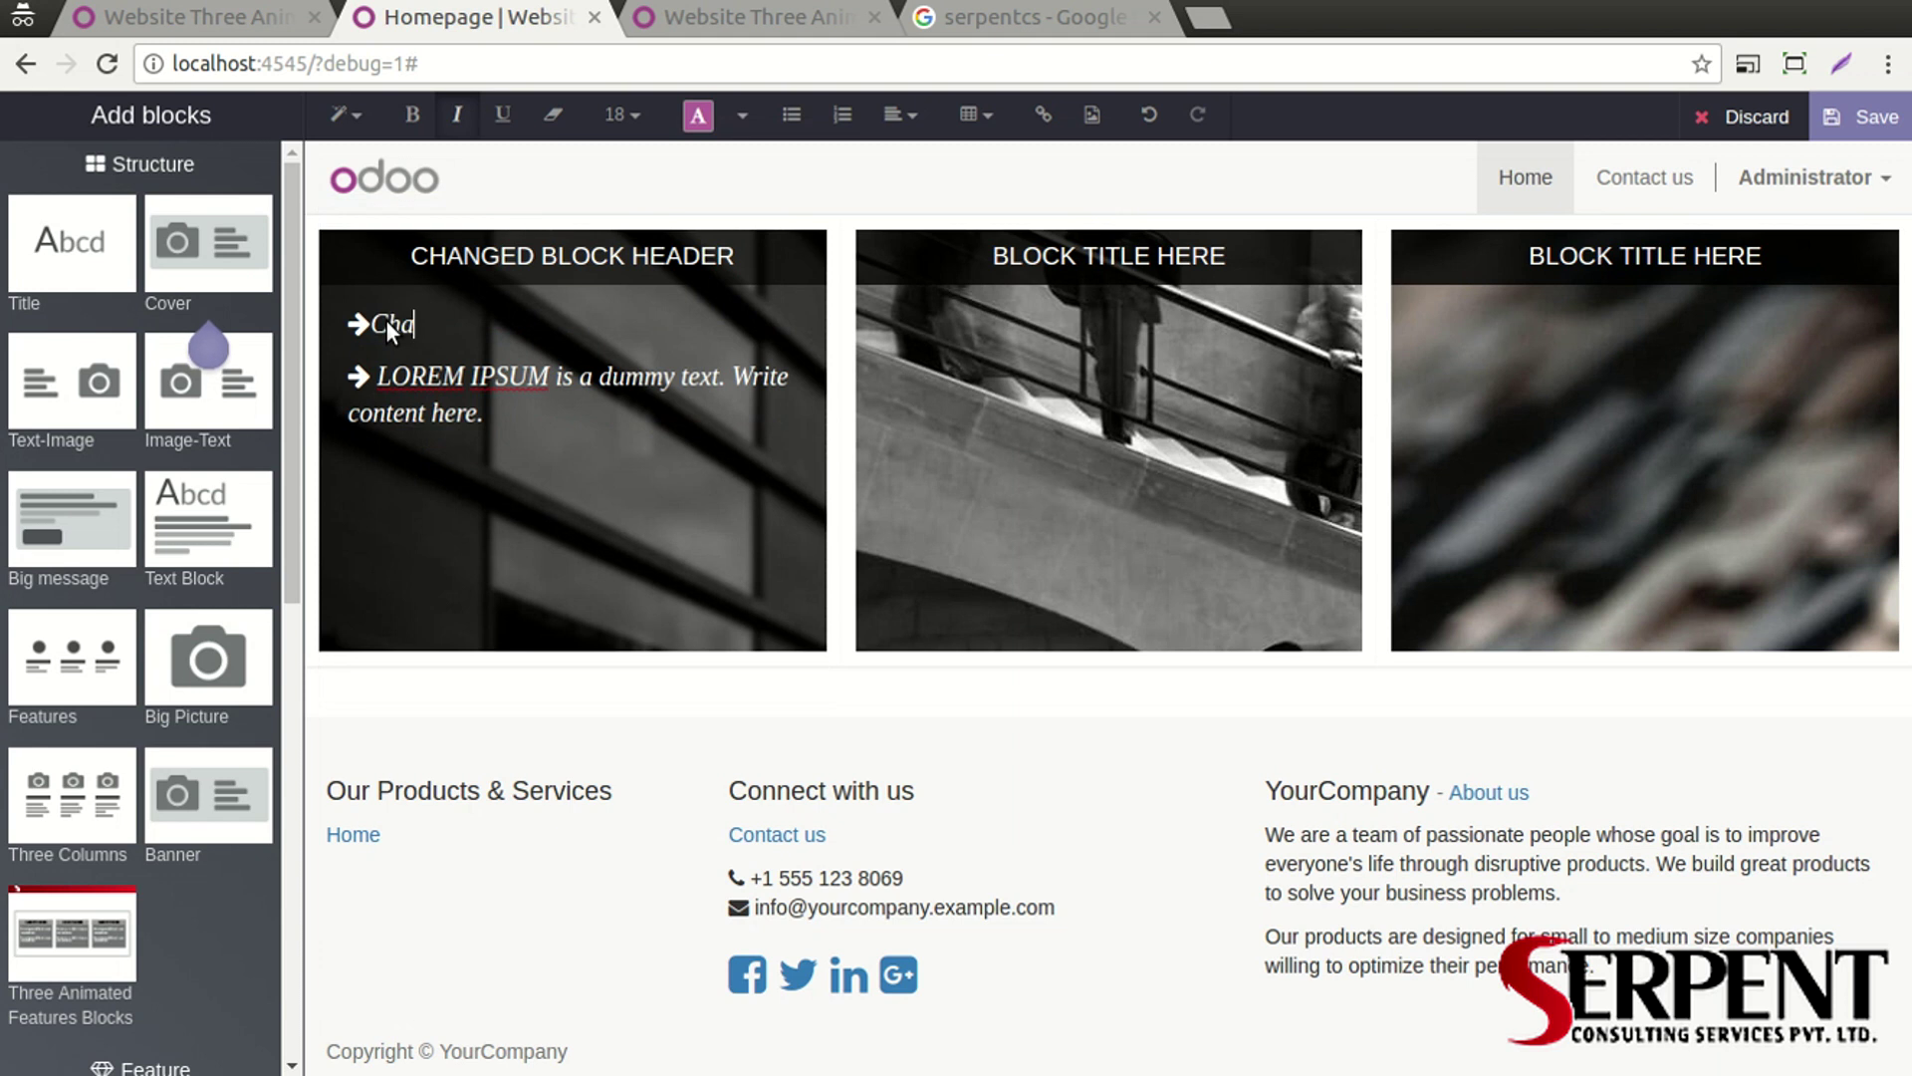
type("nged Content Like this")
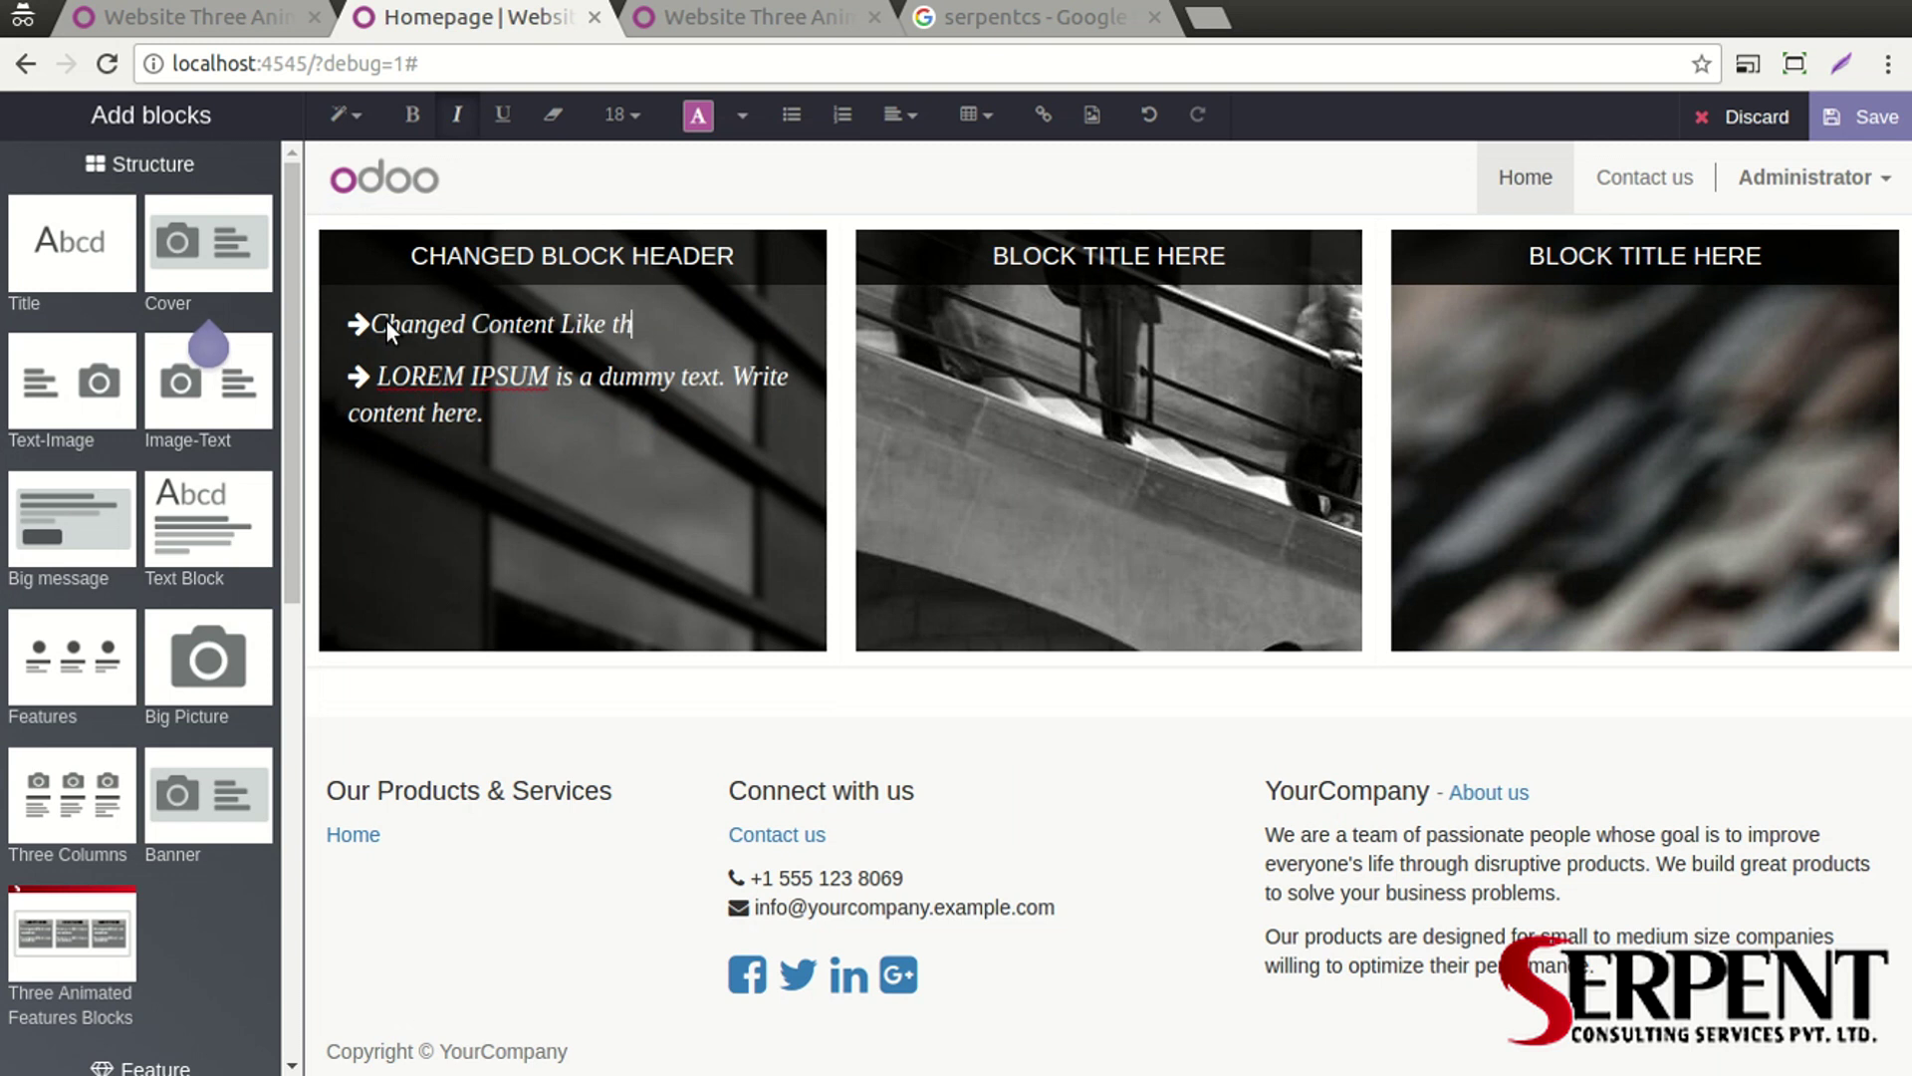
key("shift+Left")
key("shift+Left")
key("shift+Left")
key("shift+Left")
key("shift+Left")
key("shift+Left")
key("shift+Left")
key("shift+Left")
key("shift+Left")
key("shift+Left")
key("shift+Left")
key("shift+Left")
key("shift+Left")
key("shift+Left")
key("shift+Left")
key("shift+Left")
key("shift+Left")
key("shift+Left")
key("shift+Left")
key("shift+Left")
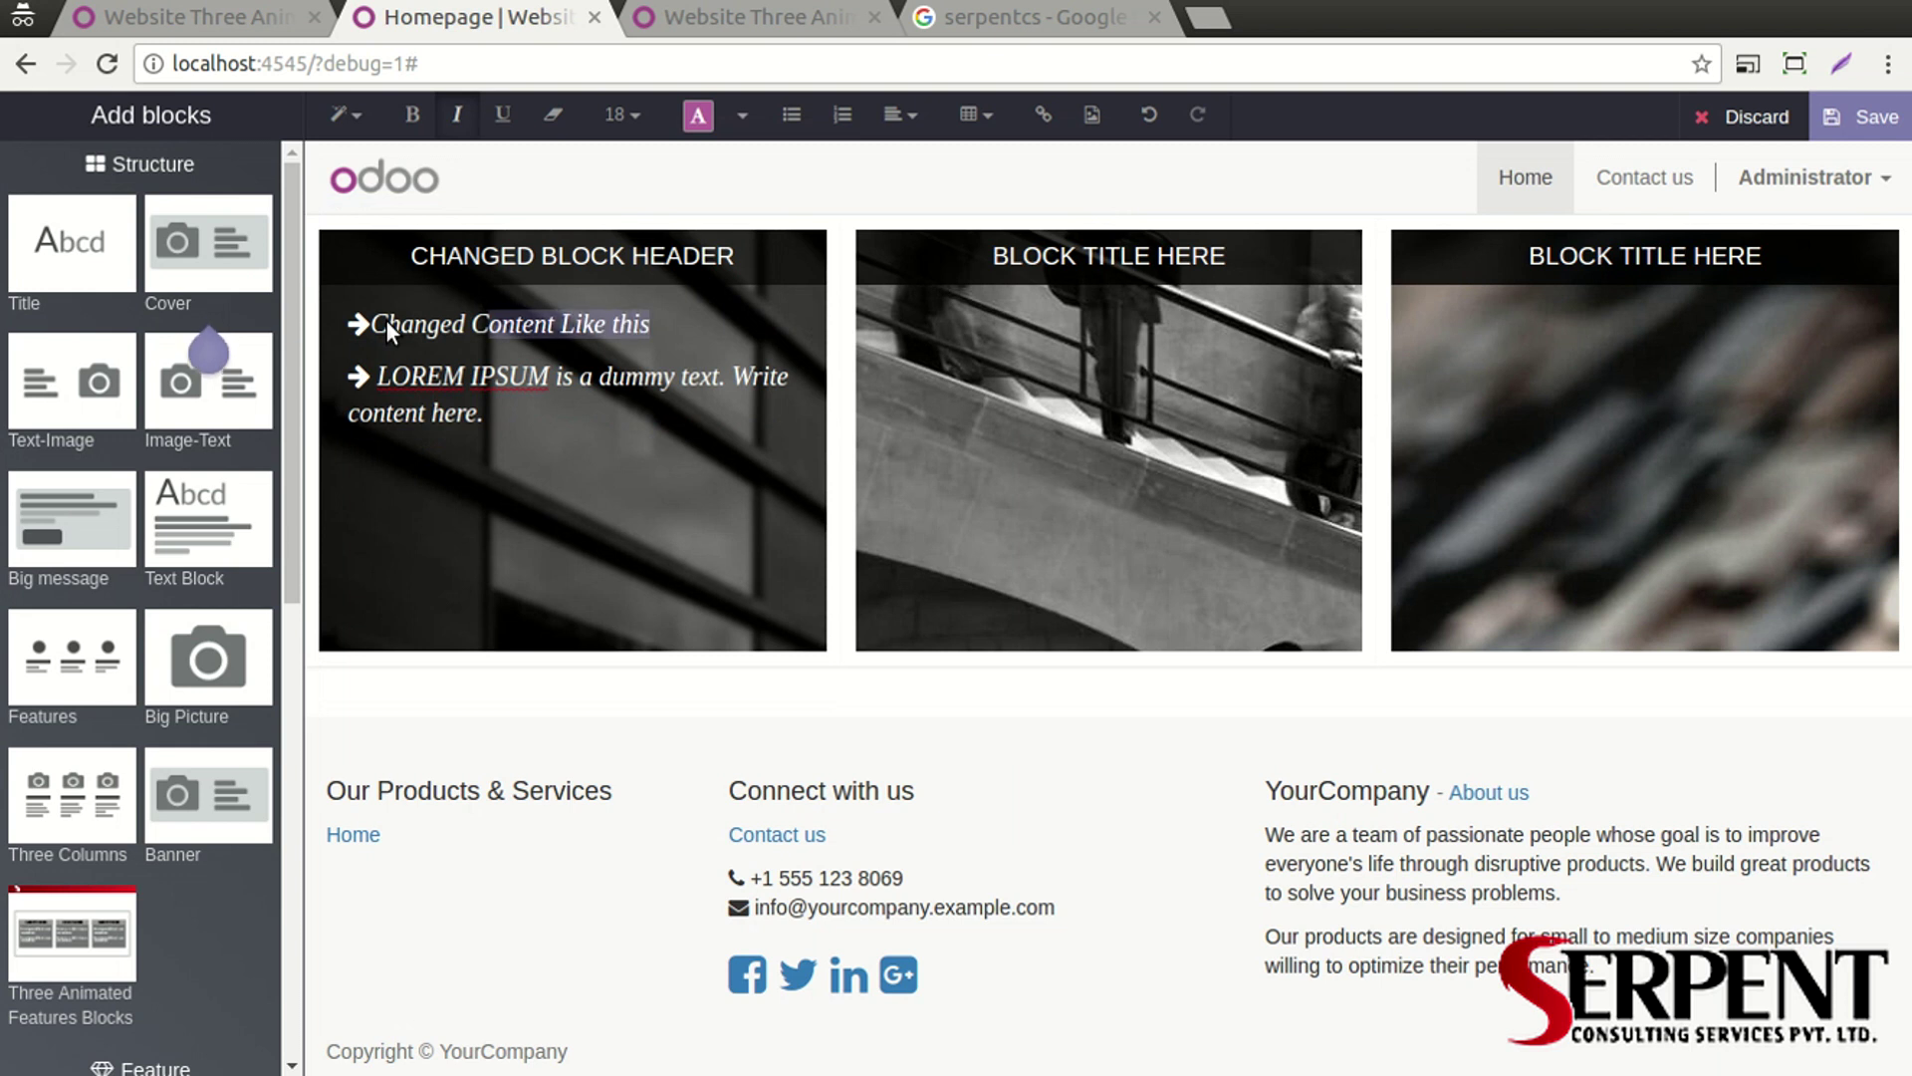
key("ctrl+End")
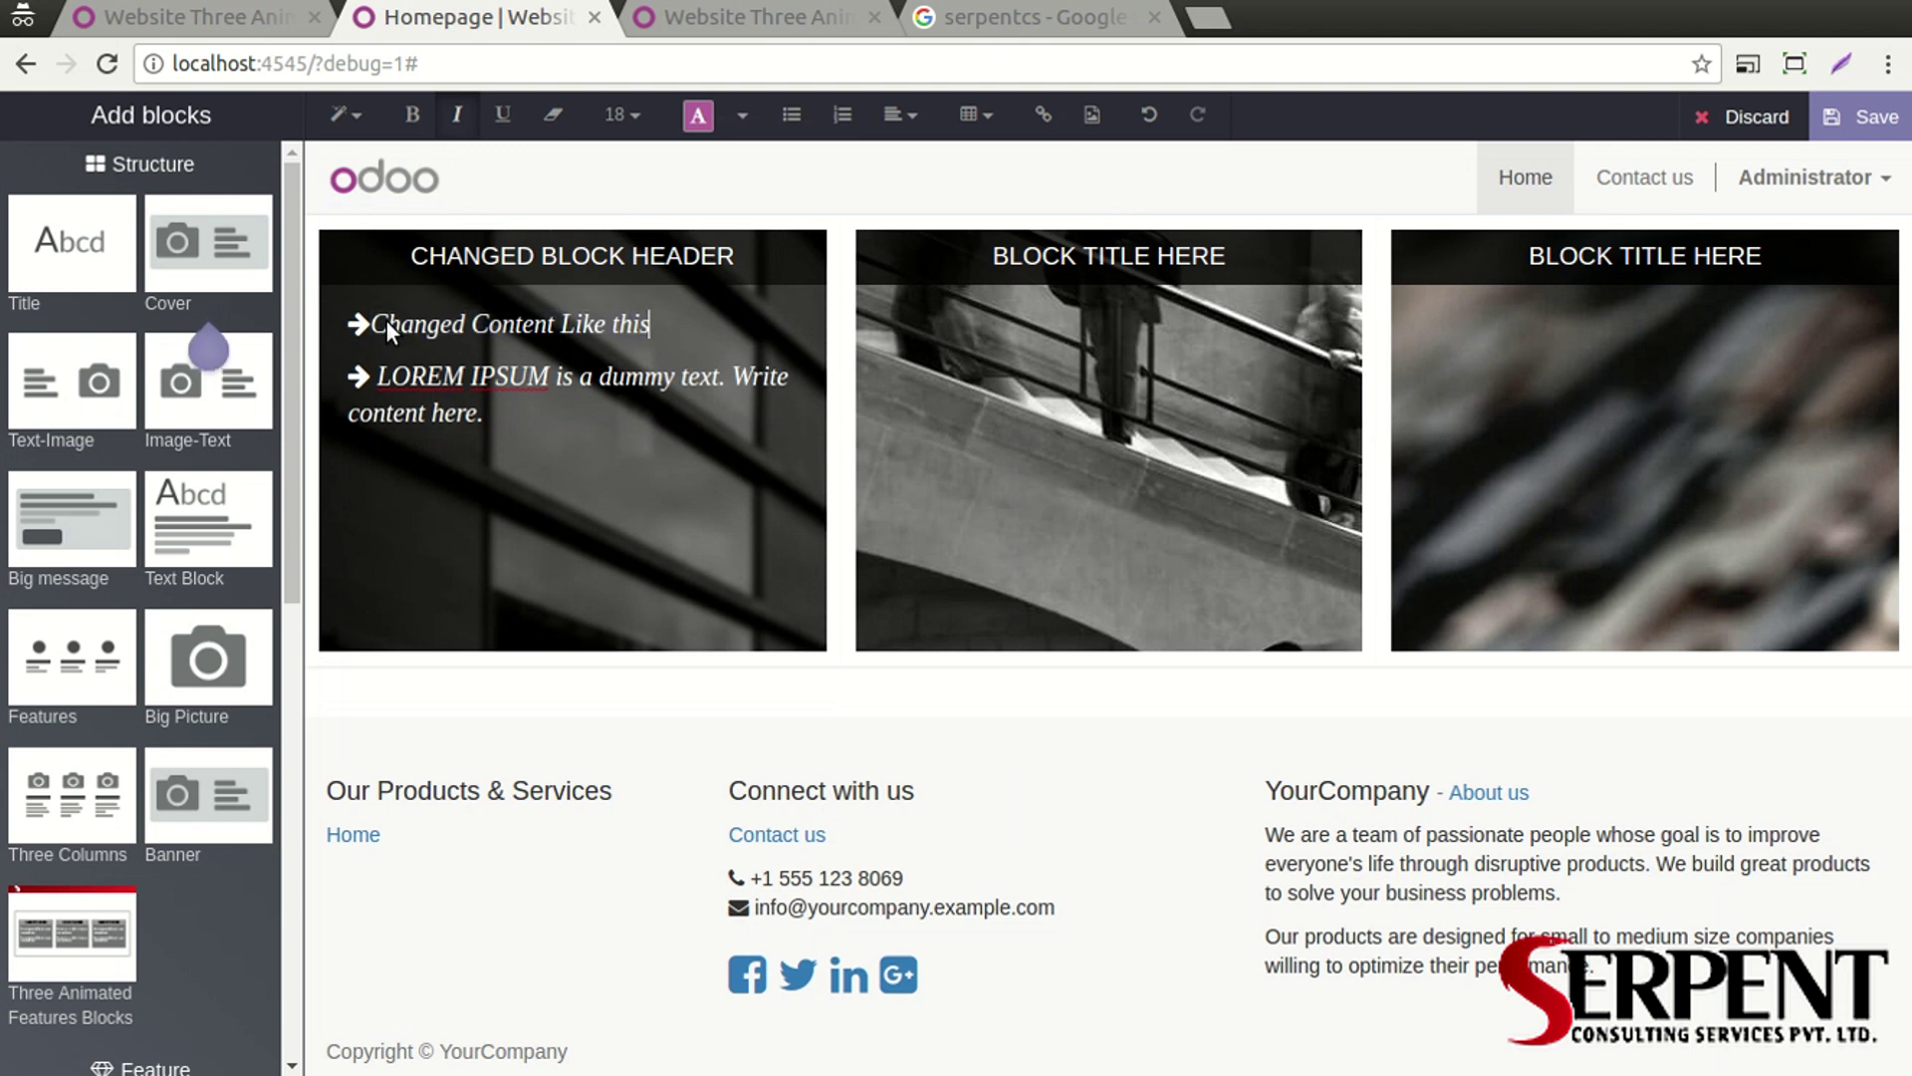
key("shift+Left")
key("shift+Left")
key("shift+Left")
key("shift+Left")
key("shift+Left")
key("shift+Left")
key("shift+Left")
key("shift+Left")
key("shift+Left")
key("shift+Left")
key("shift+Left")
key("shift+Left")
key("shift+Left")
key("shift+Left")
key("shift+Left")
key("shift+Left")
key("shift+Left")
key("shift+Left")
key("shift+Left")
key("shift+Left")
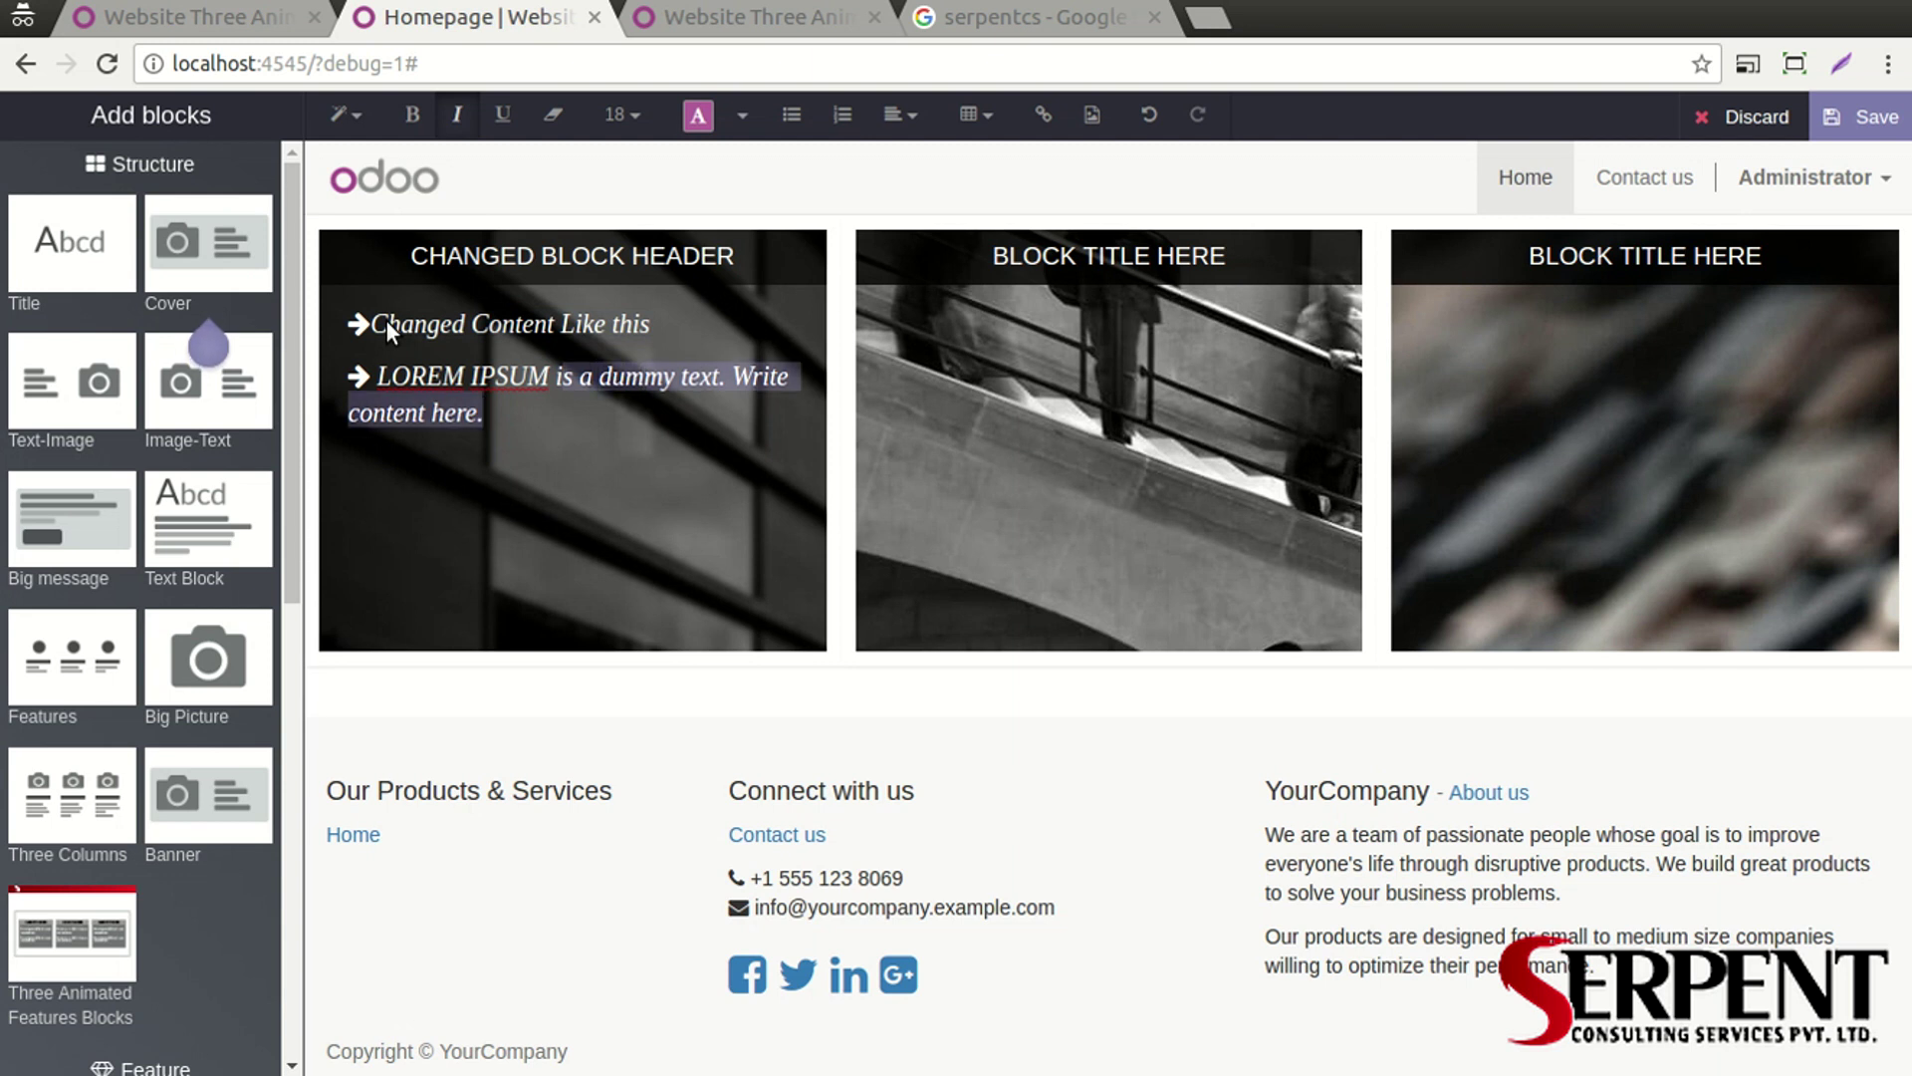
type("Changed Content Like this")
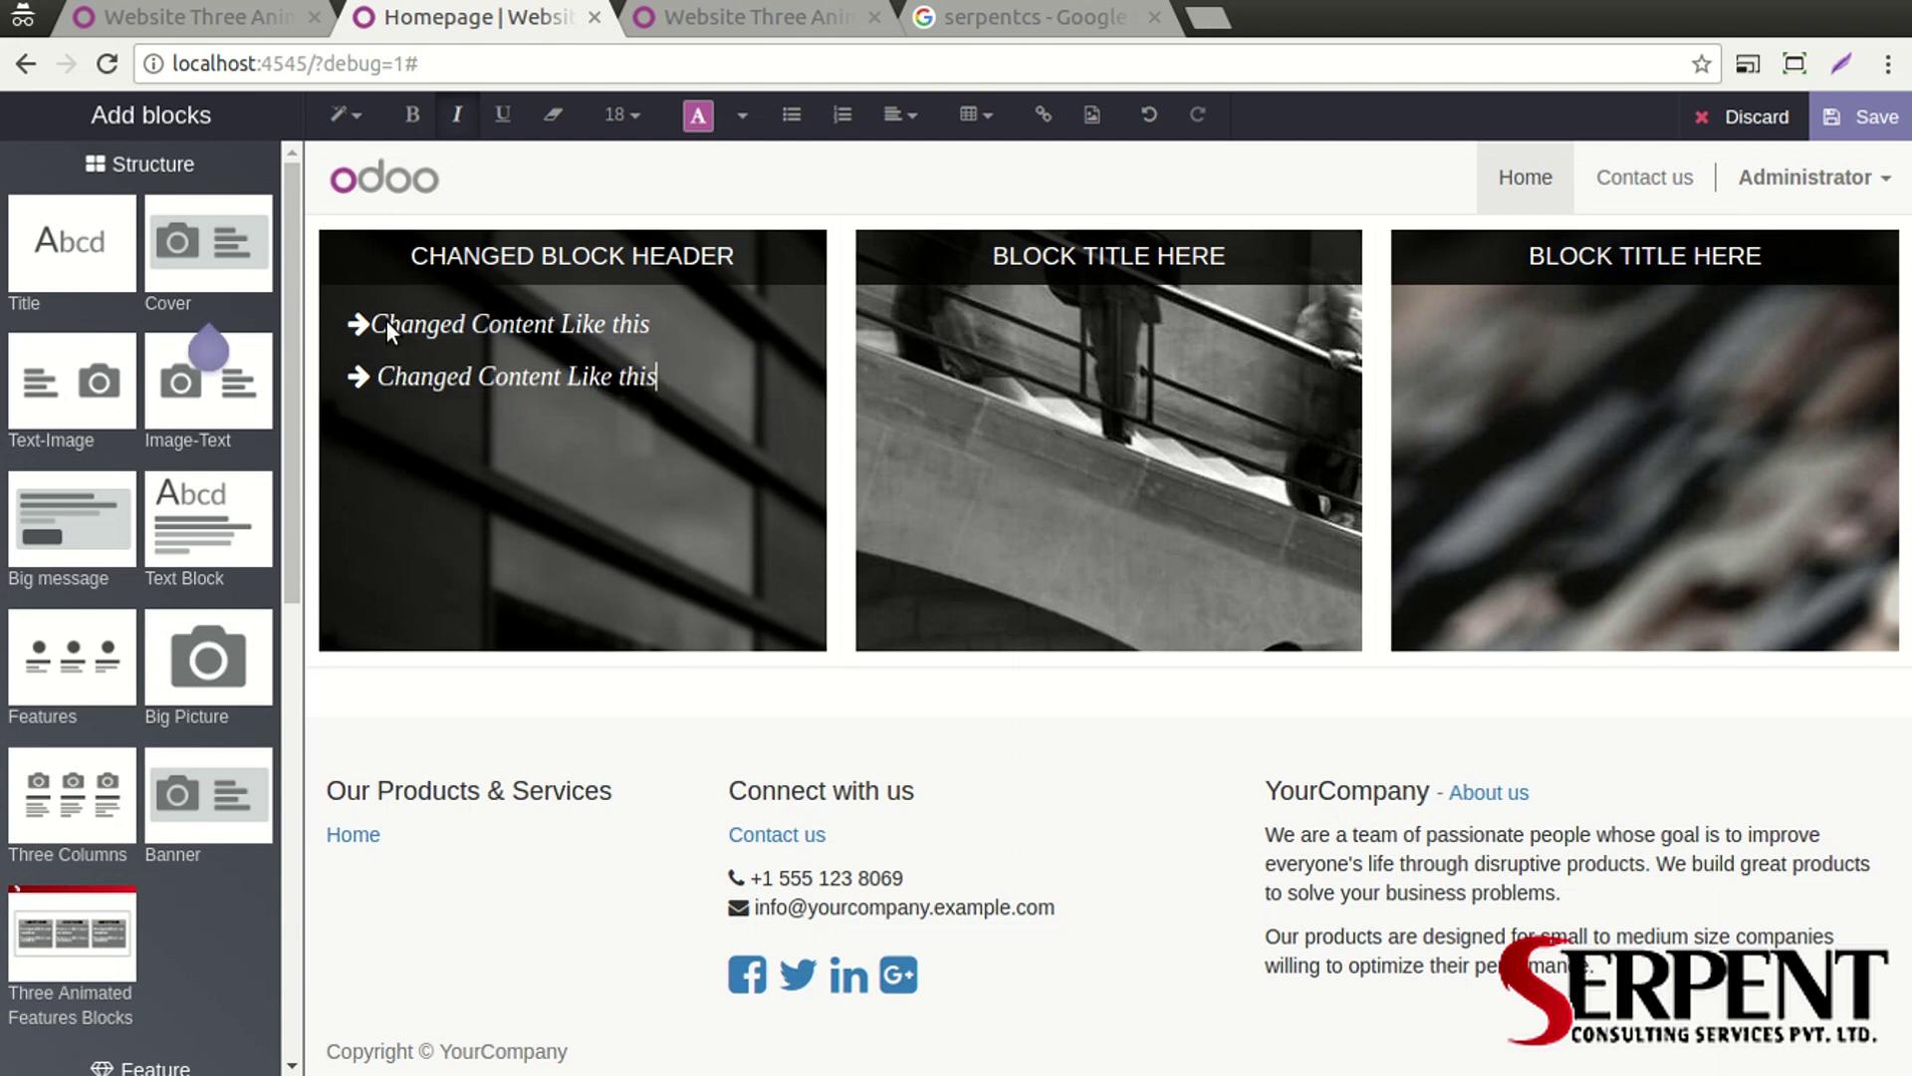
Bold the first block's header and content lines, then duplicate the block
left_click_drag(677, 371, 324, 306)
left_click(411, 115)
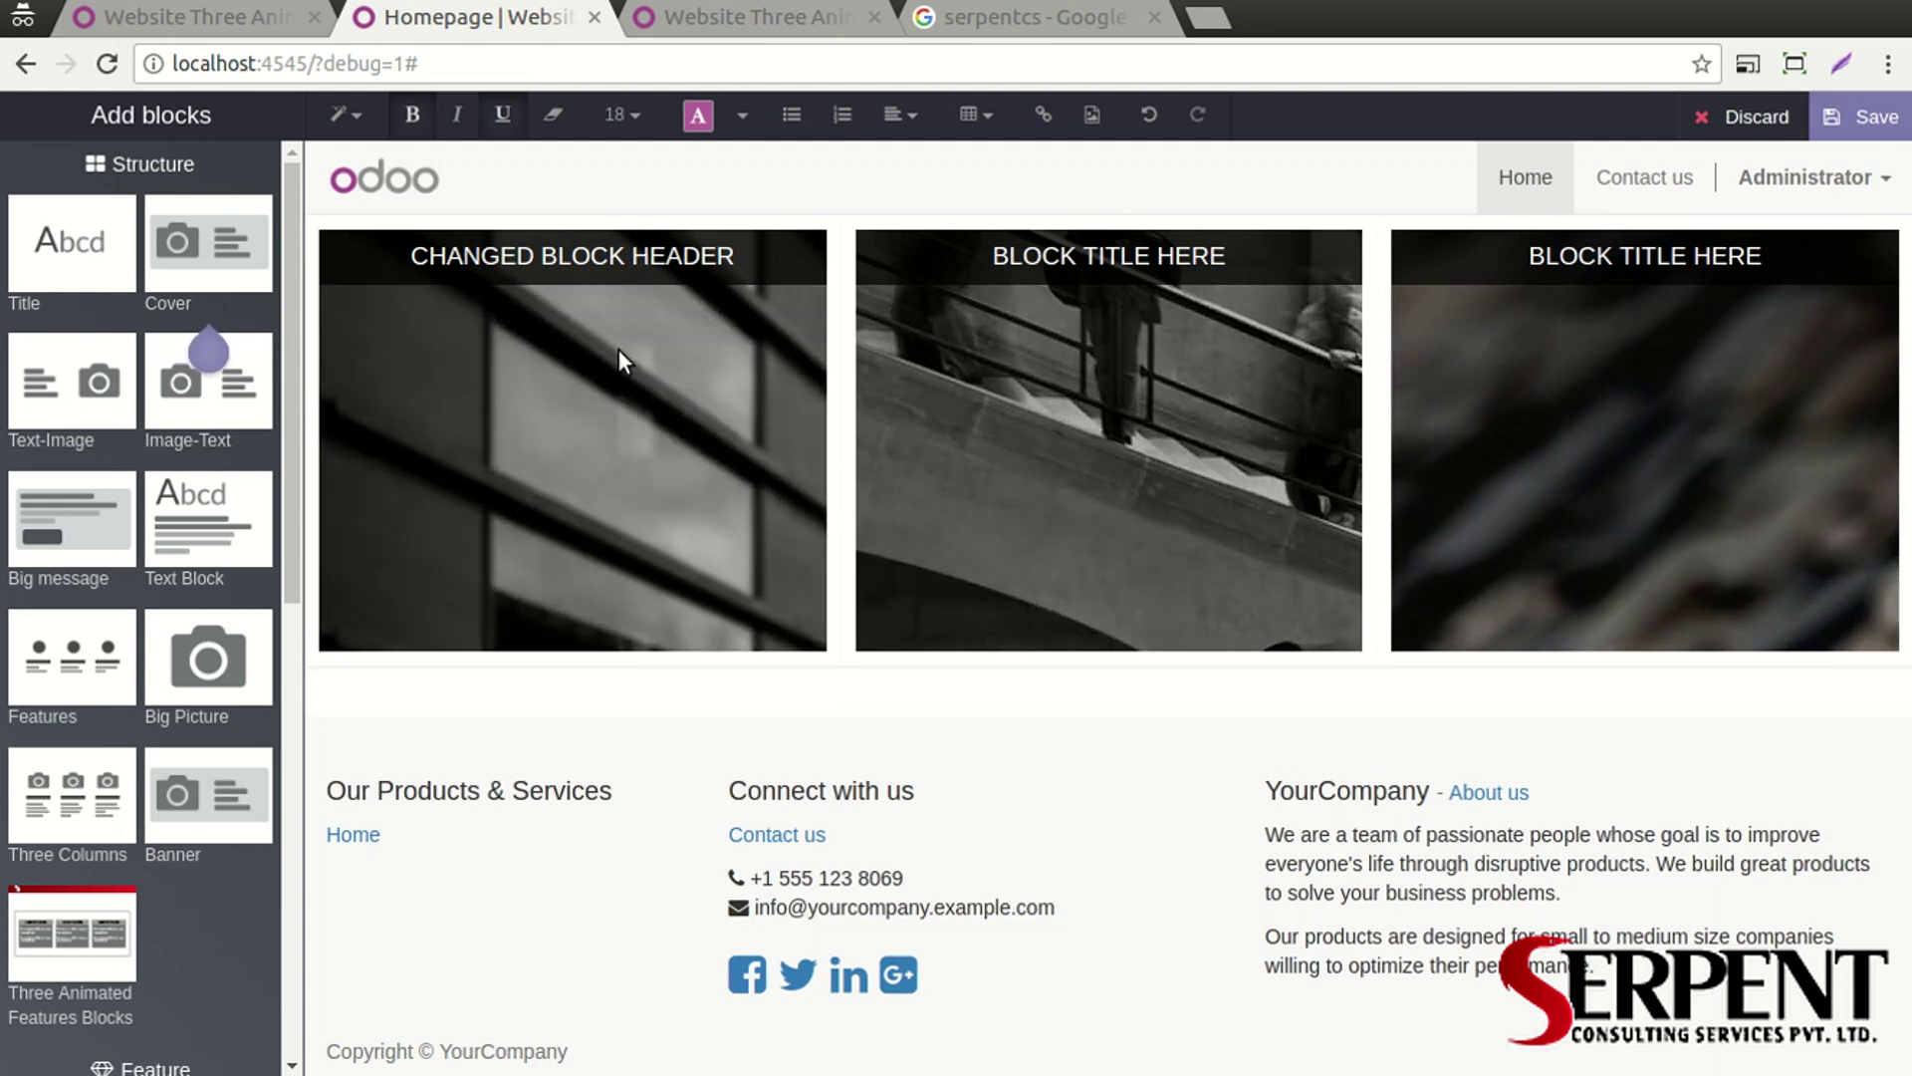
left_click(680, 318)
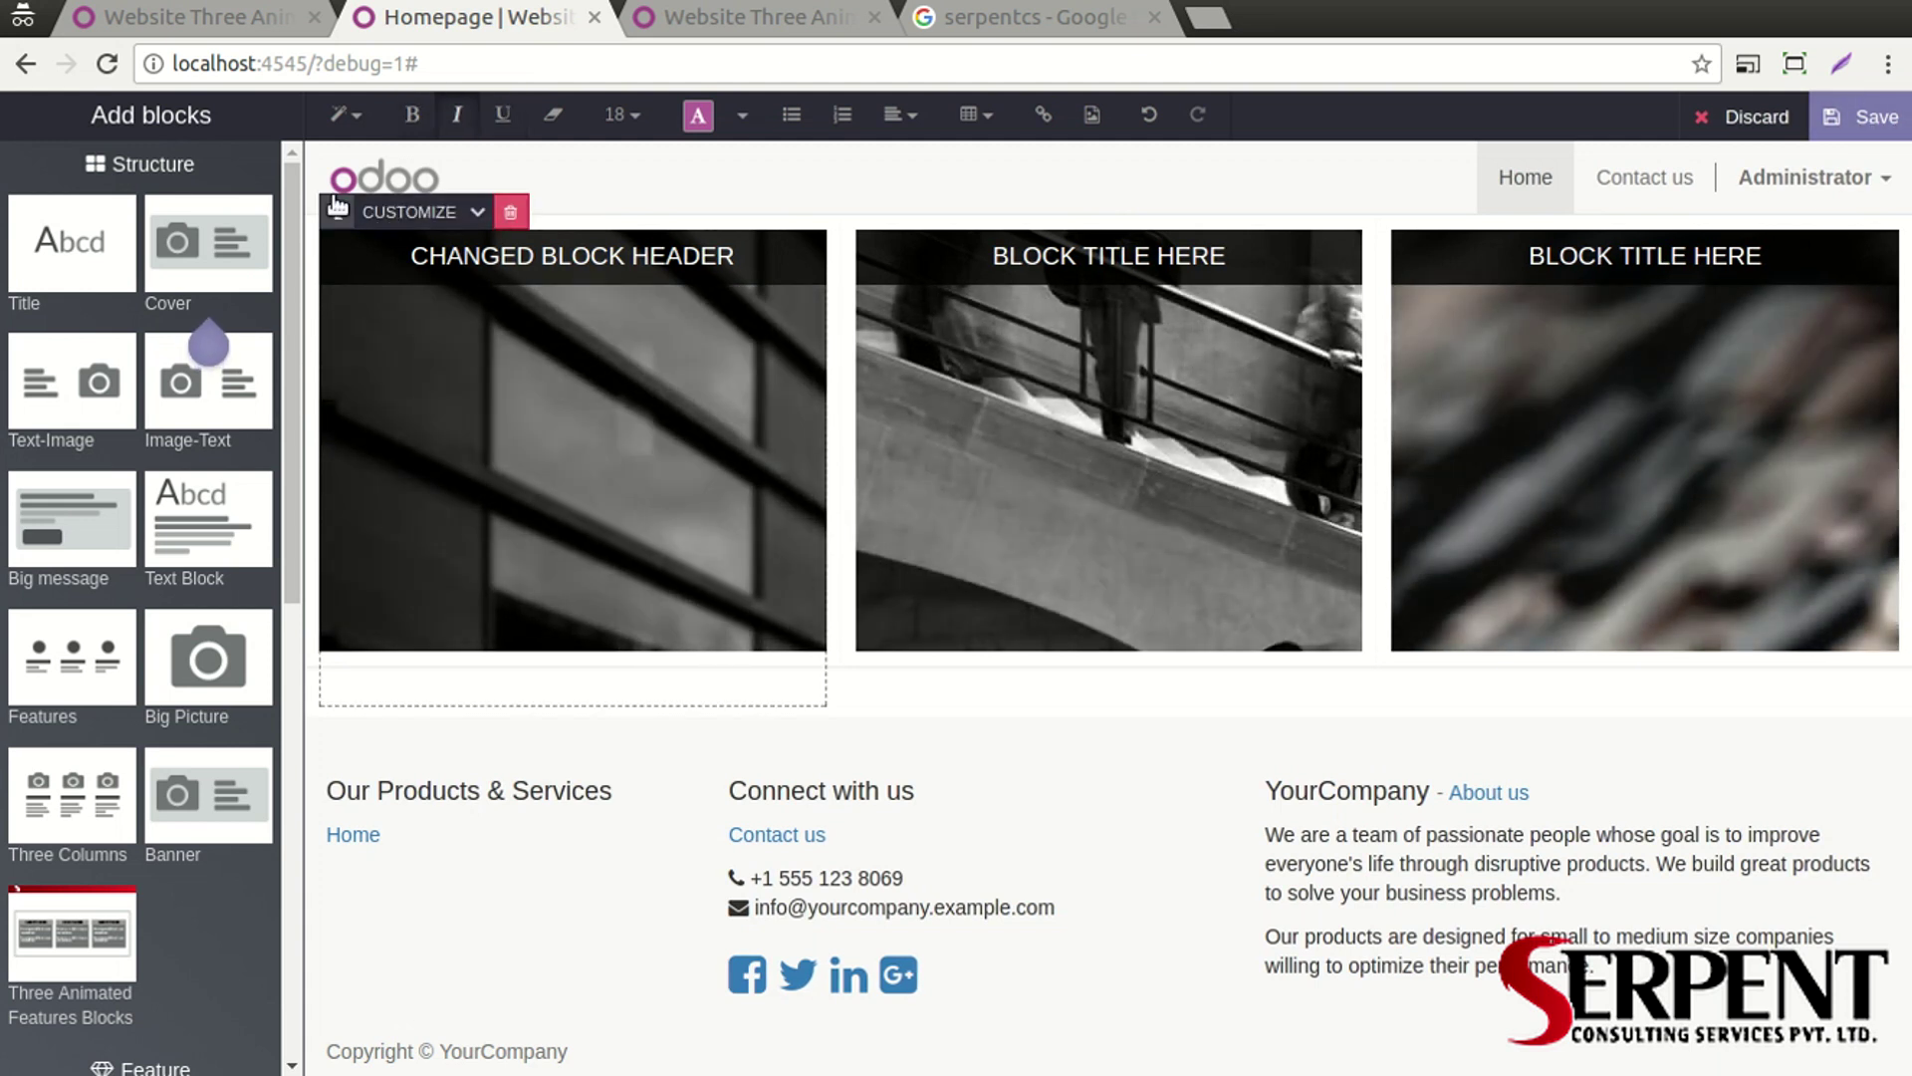
left_click(403, 221)
left_click(531, 197)
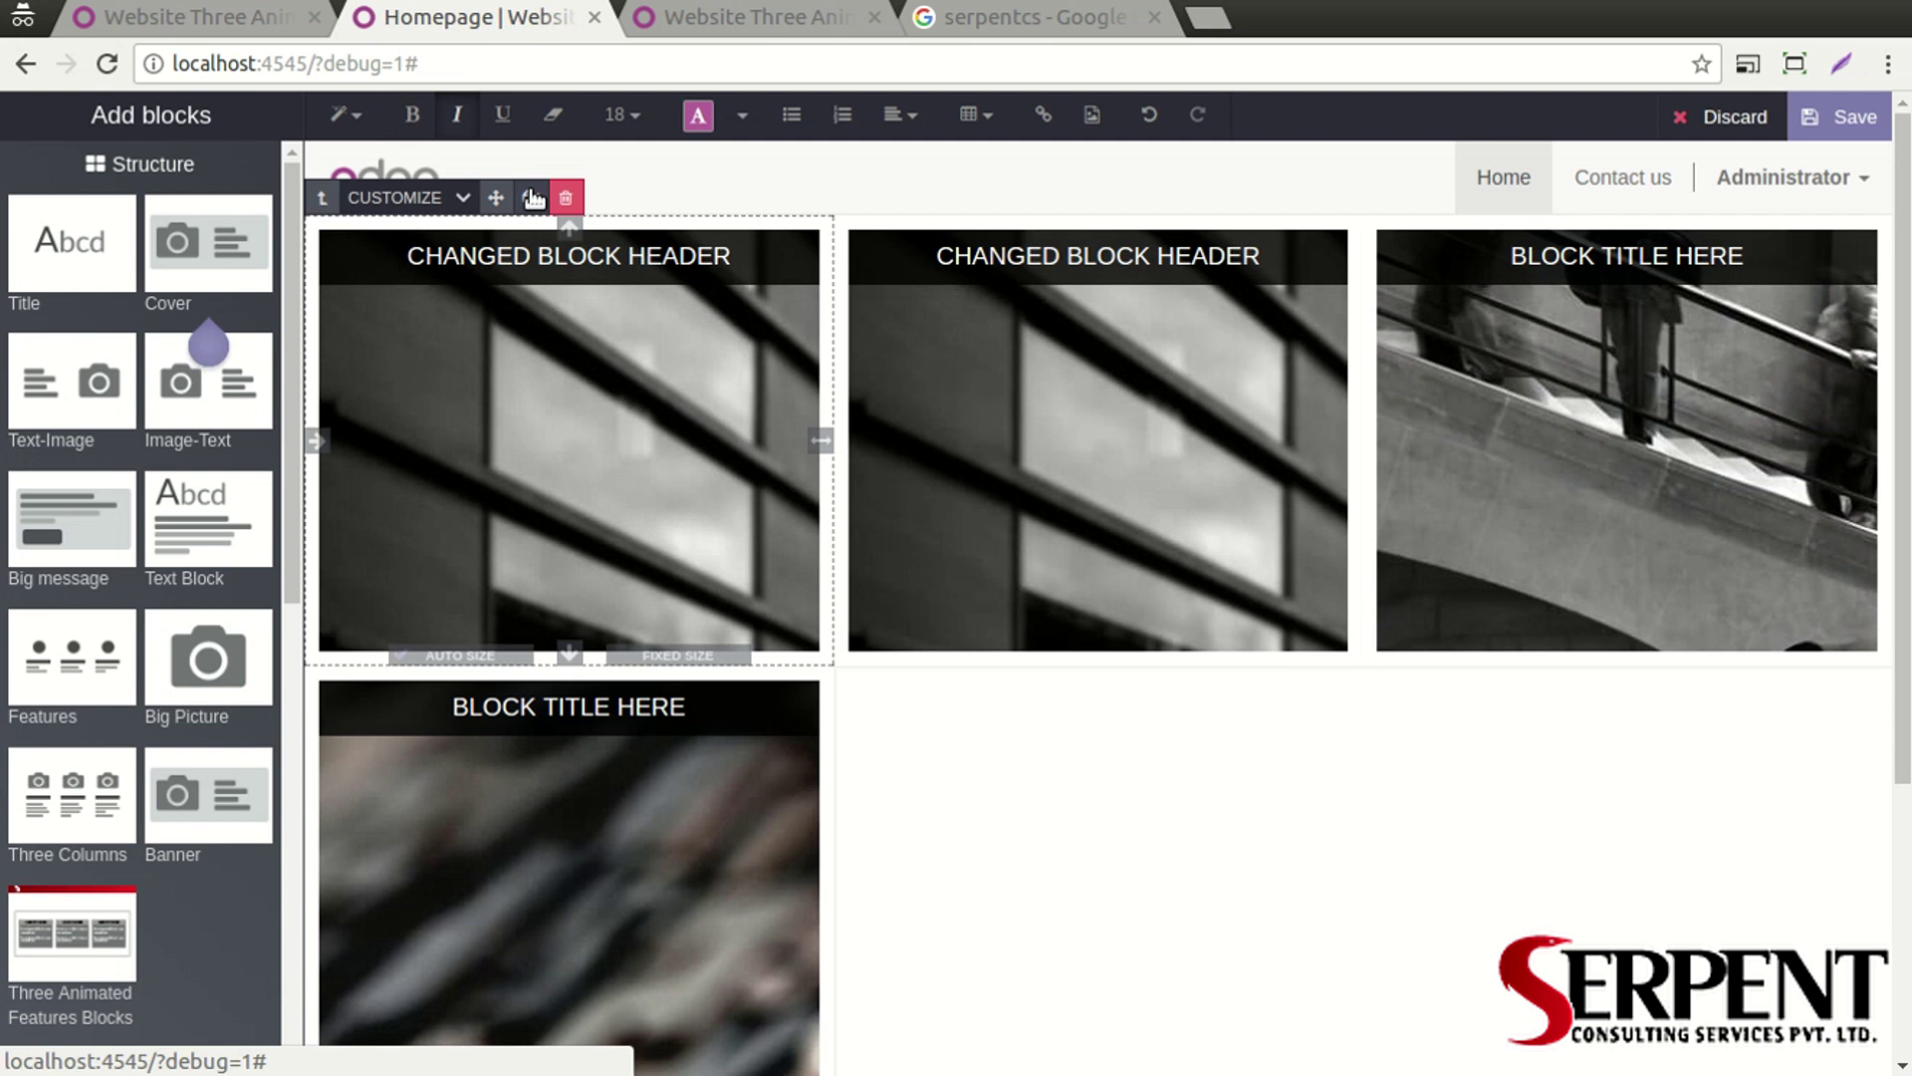
Duplicate the edited block twice more, giving four CHANGED BLOCK HEADER blocks
left_click(531, 197)
left_click(531, 197)
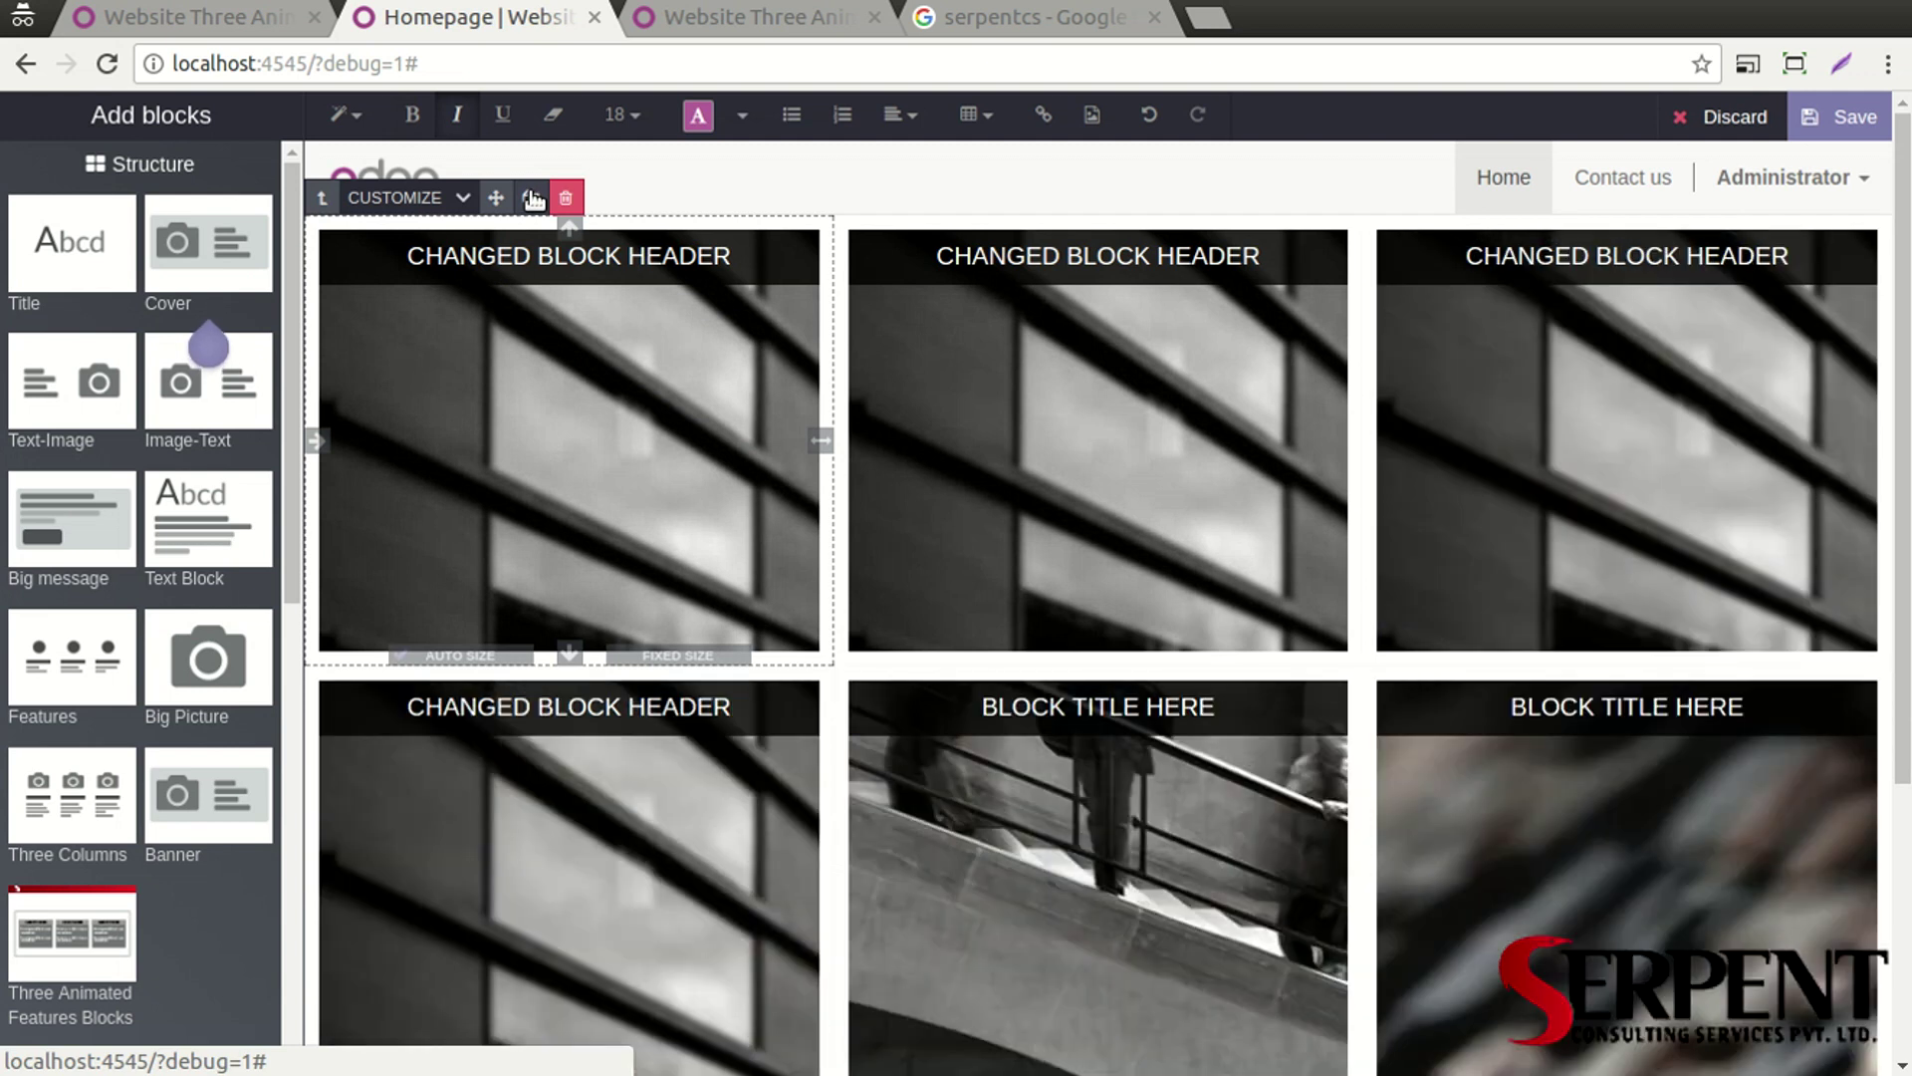
scroll(708, 624, "down", 13)
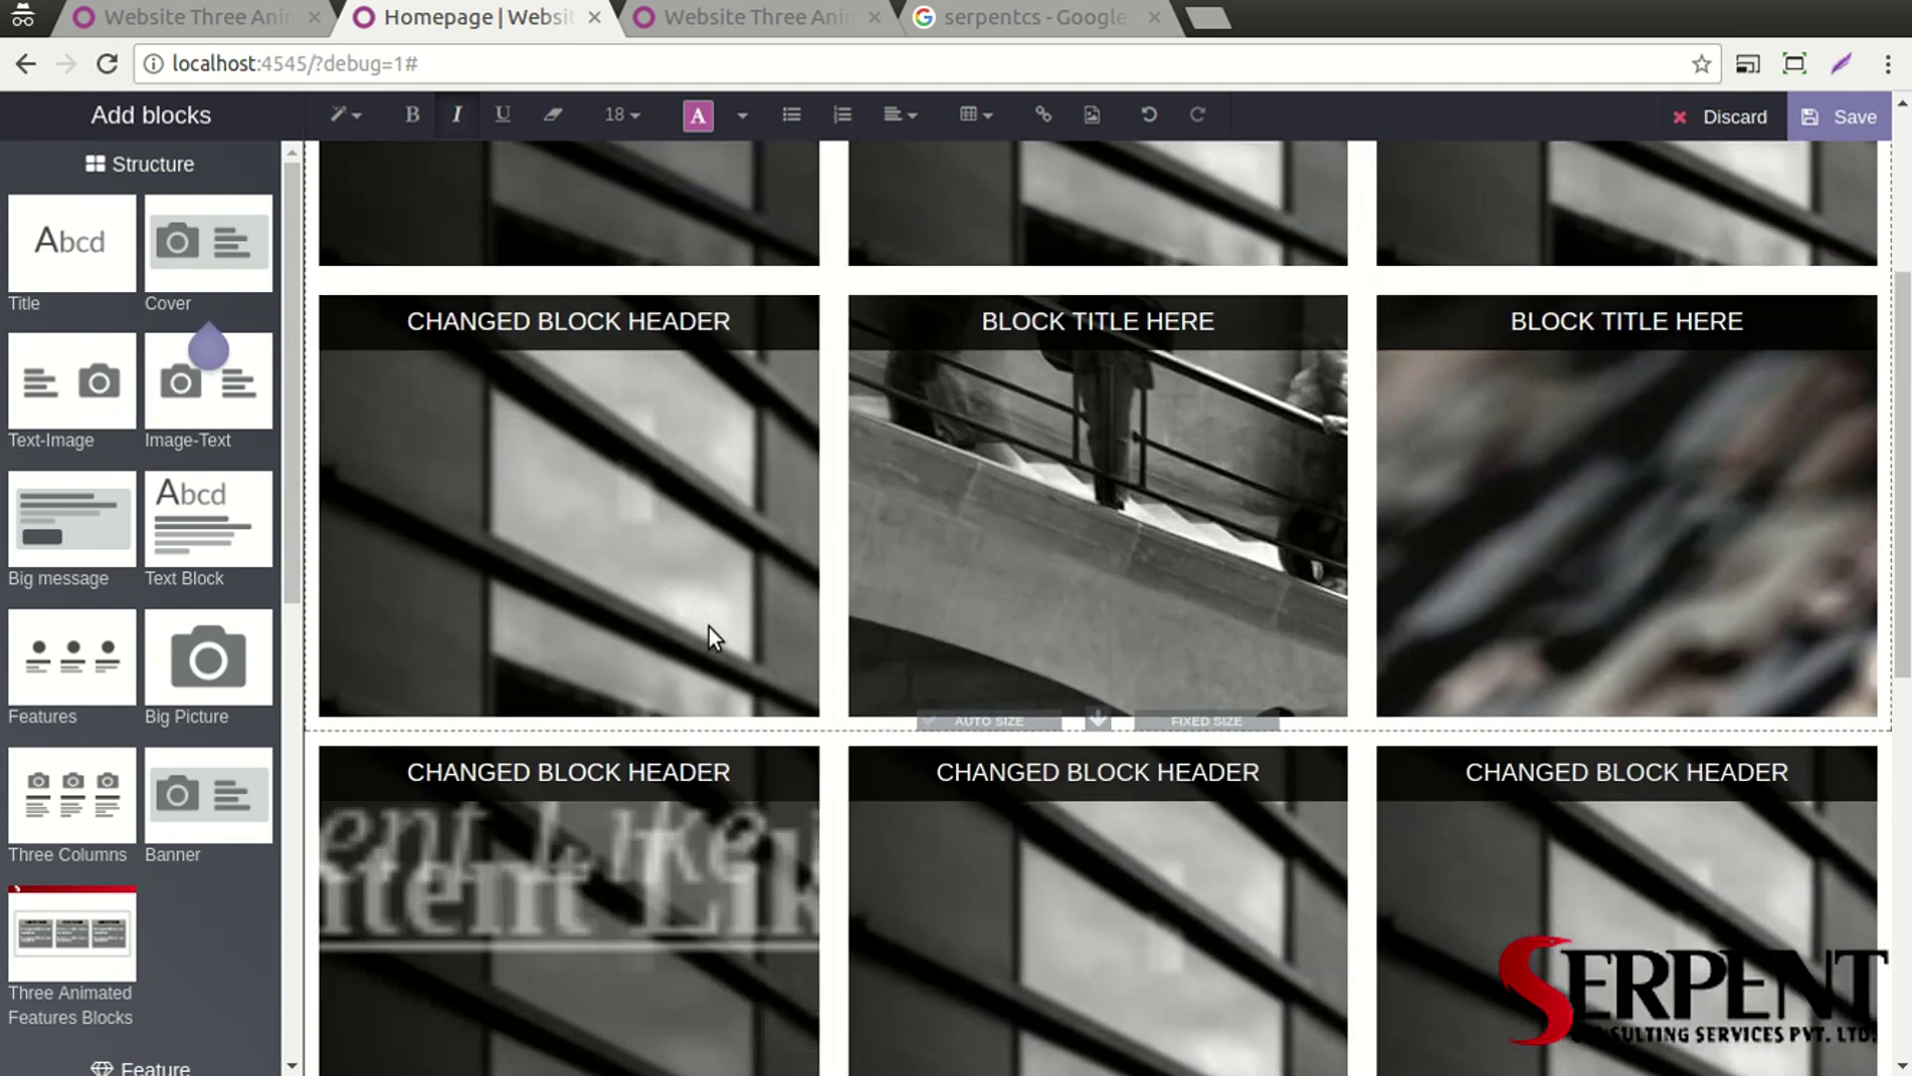
scroll(709, 627, "up", 13)
left_click(422, 200)
mouse_move(597, 267)
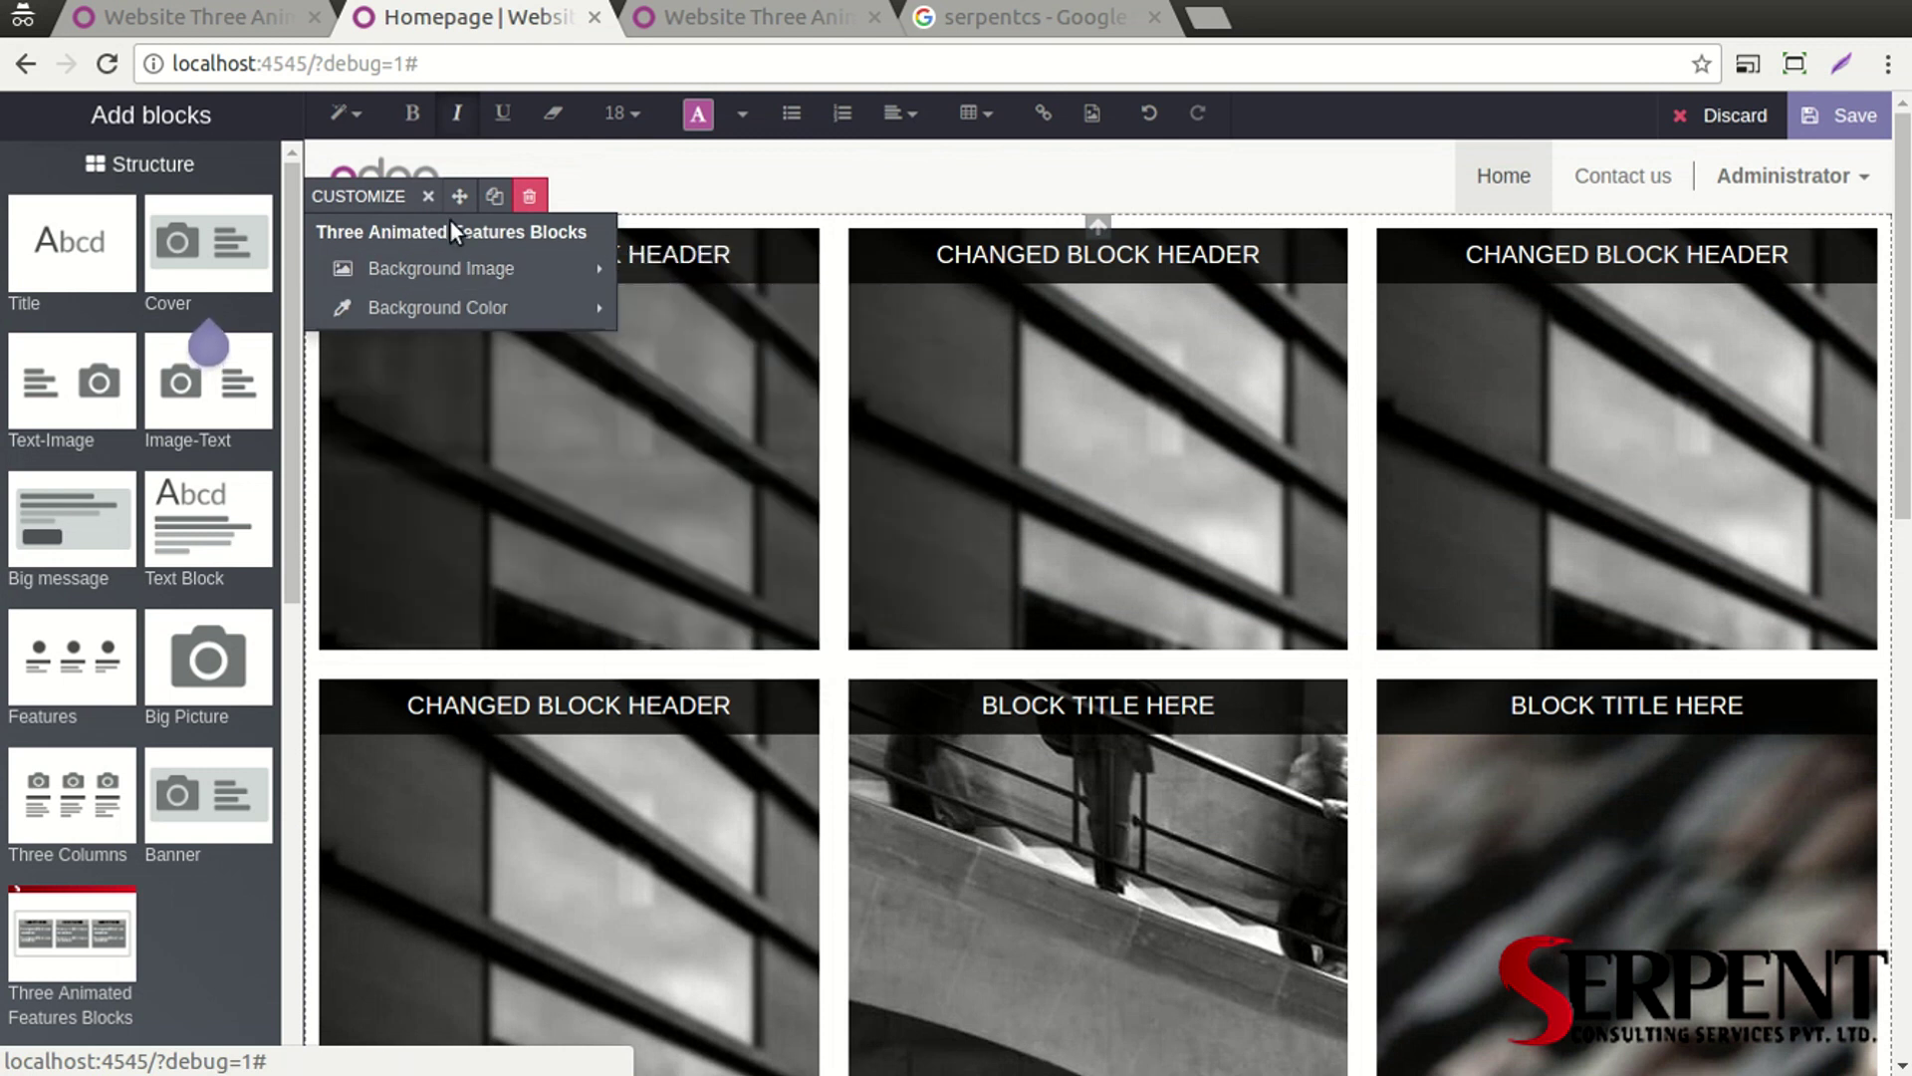
Set the first block's background to a custom skyscraper photo
left_click(361, 422)
left_click(424, 210)
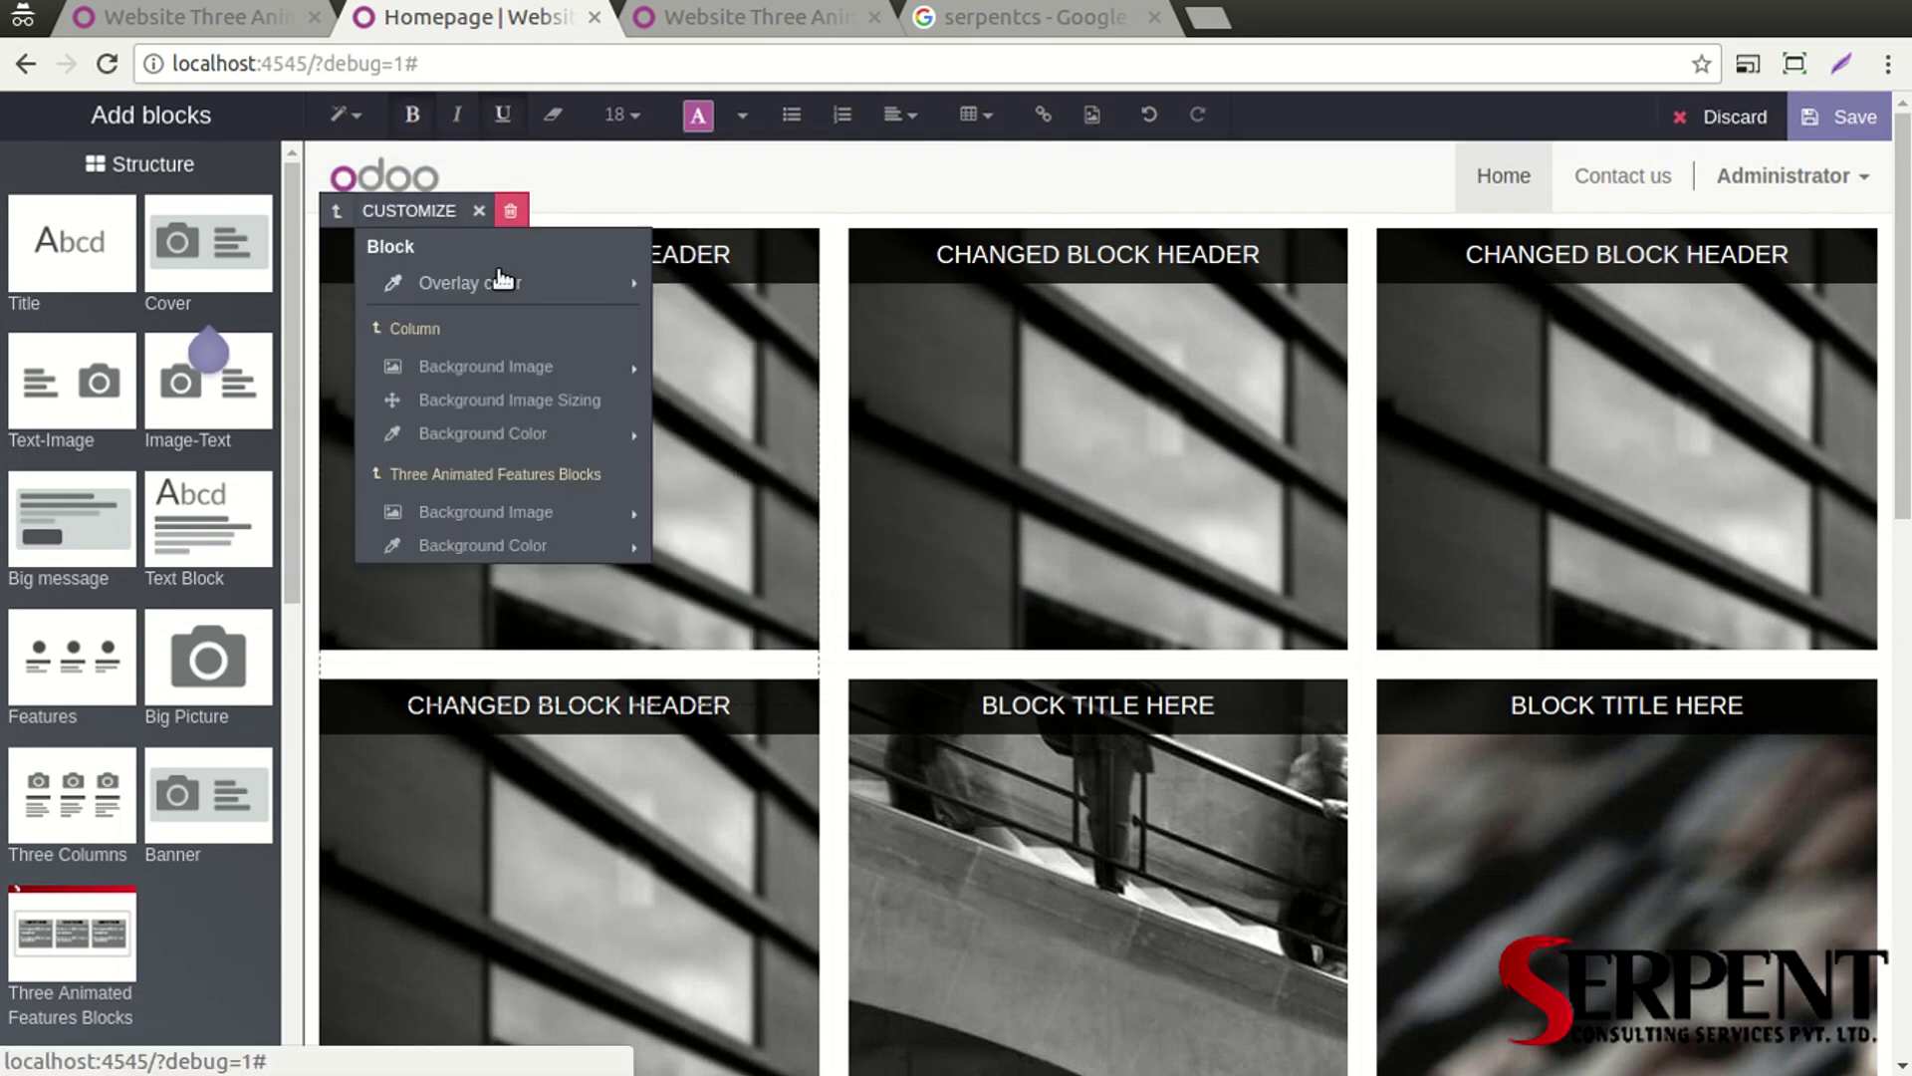
mouse_move(499, 283)
mouse_move(558, 367)
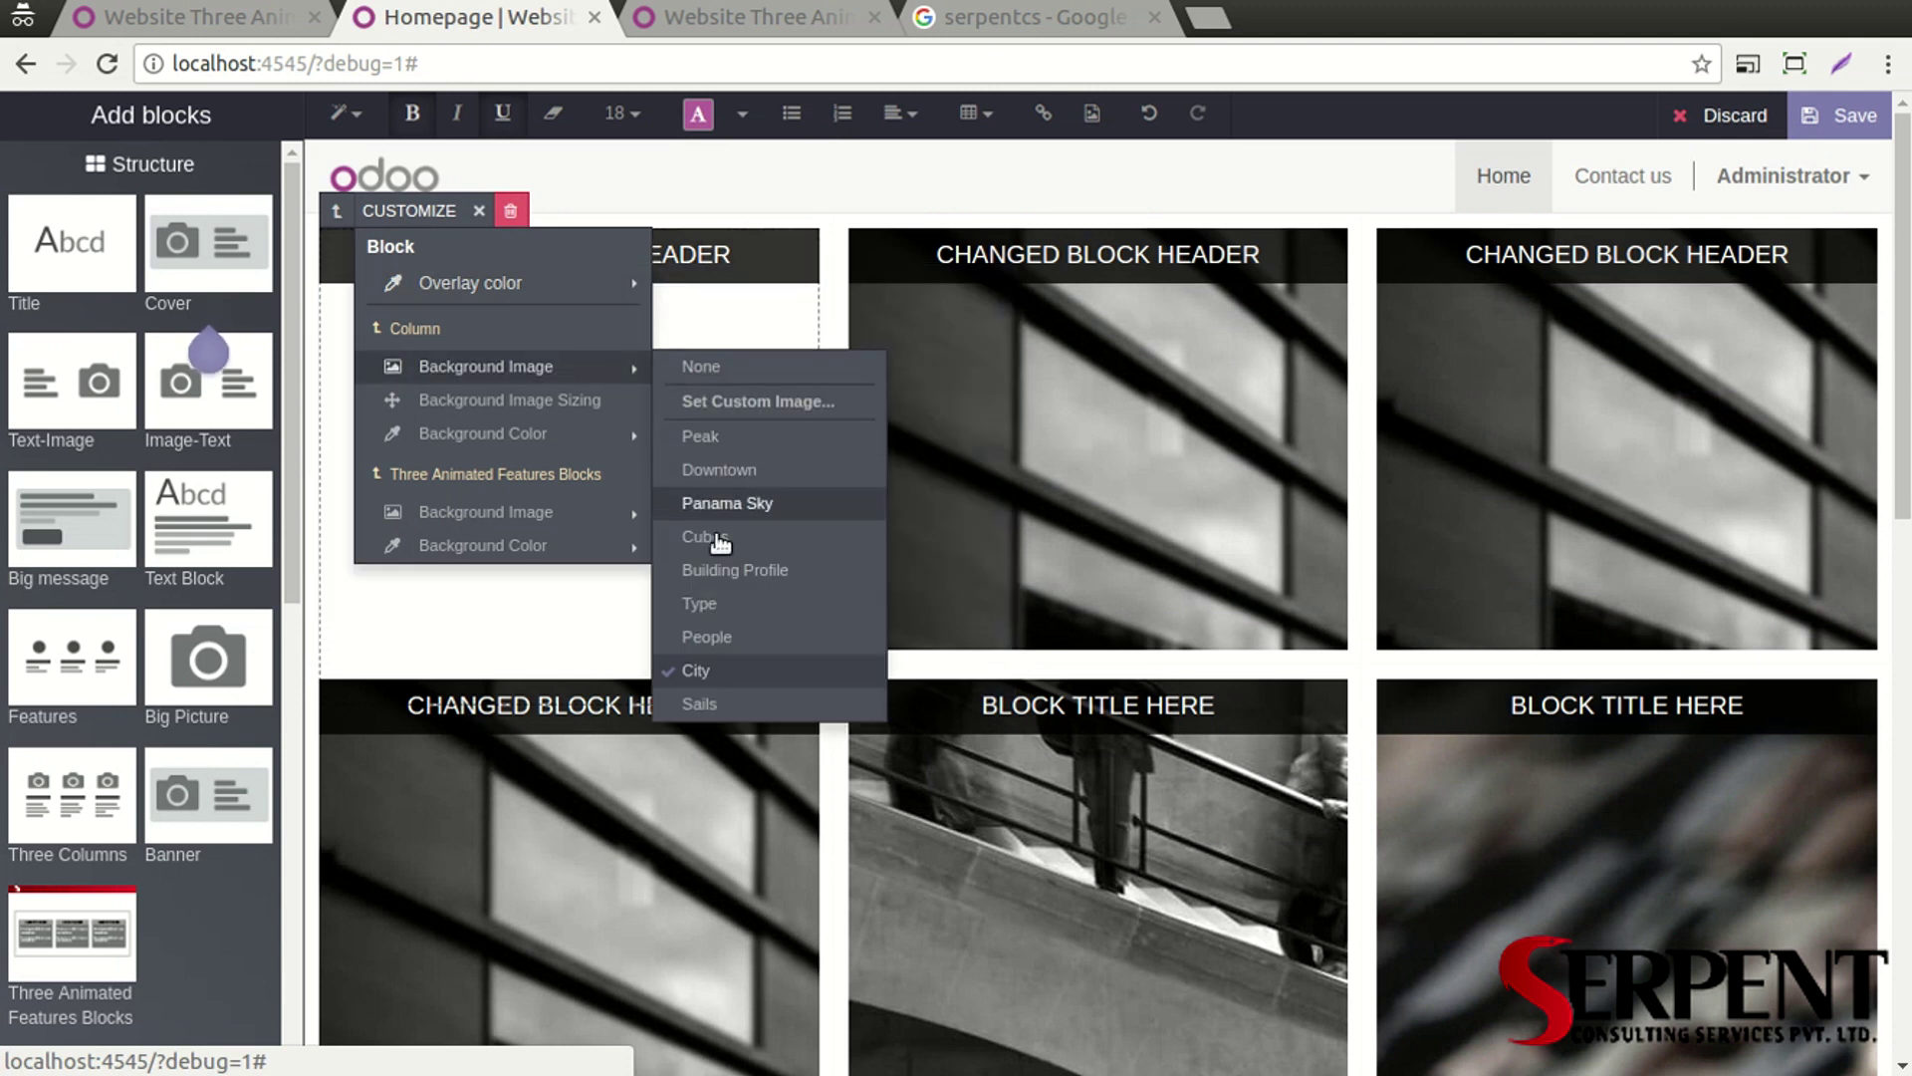
left_click(757, 400)
mouse_move(628, 371)
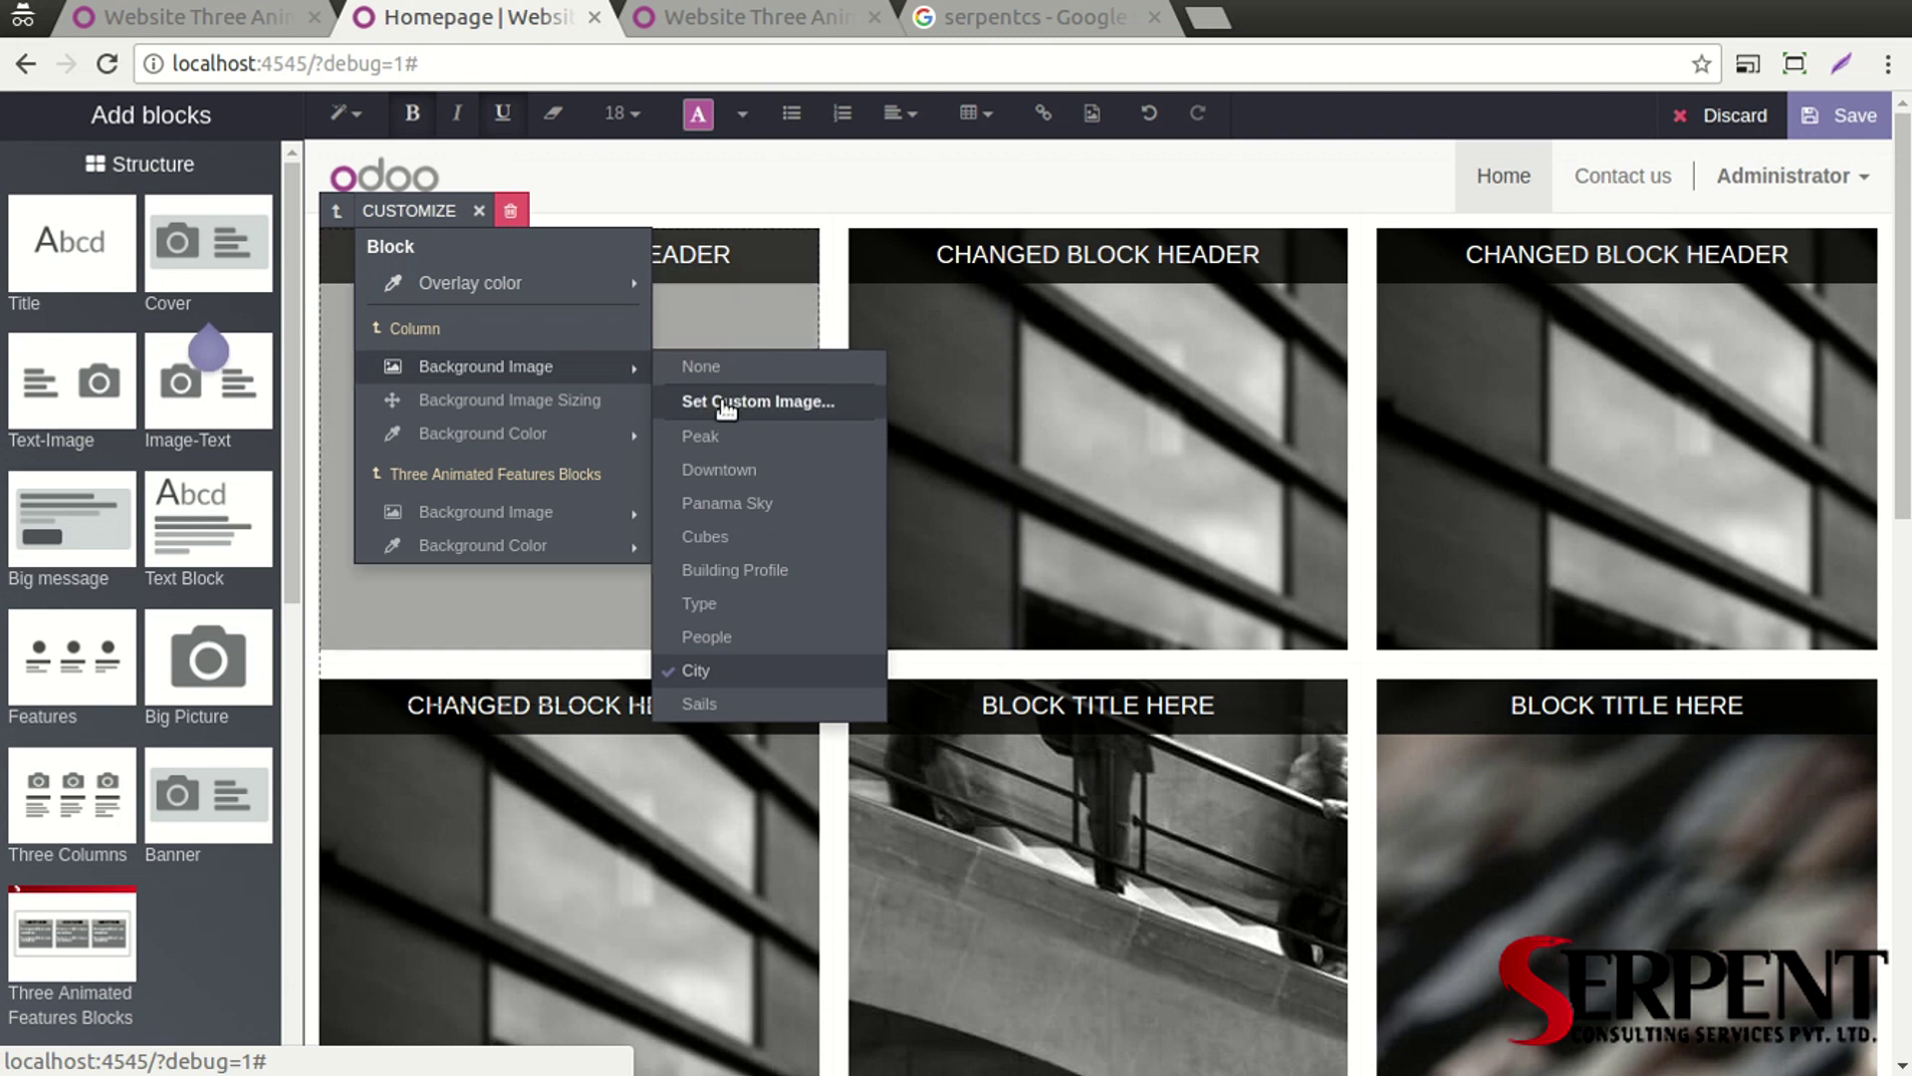
left_click(769, 400)
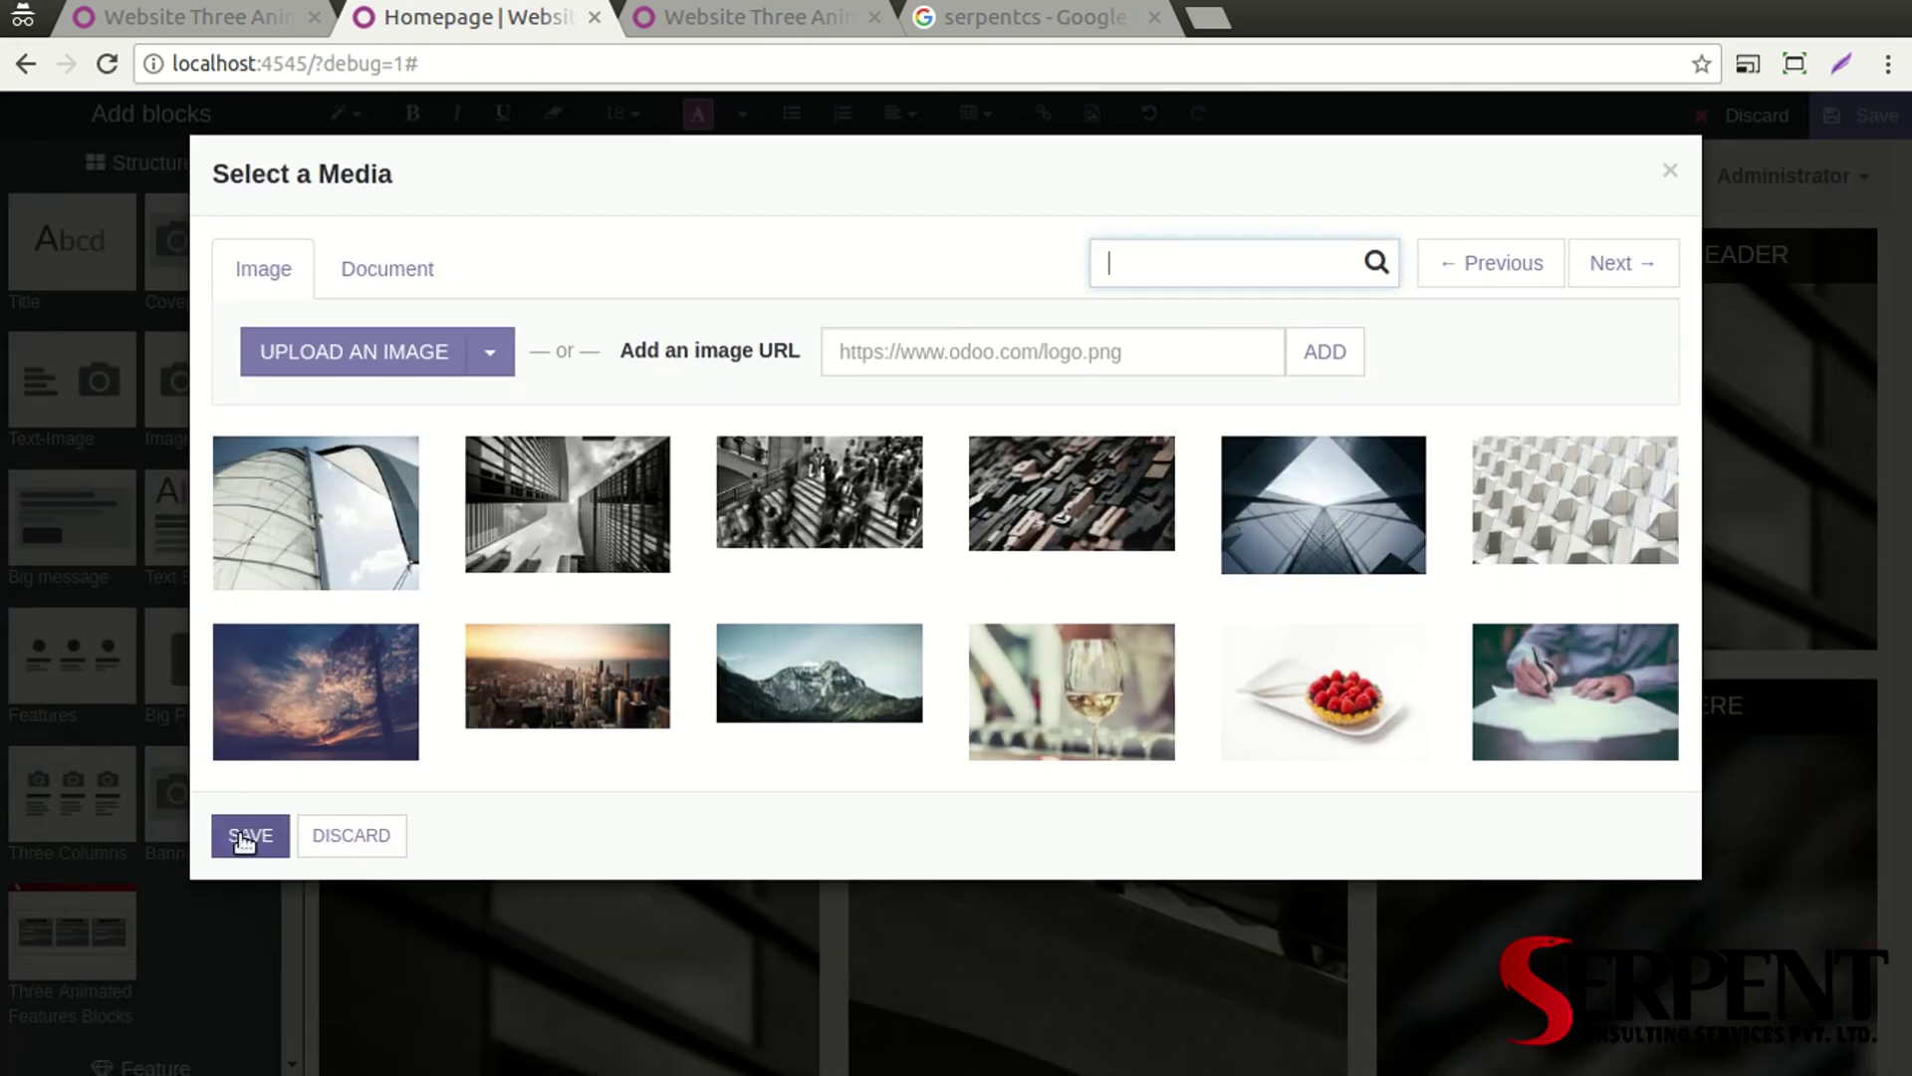
left_click(376, 354)
key("Escape")
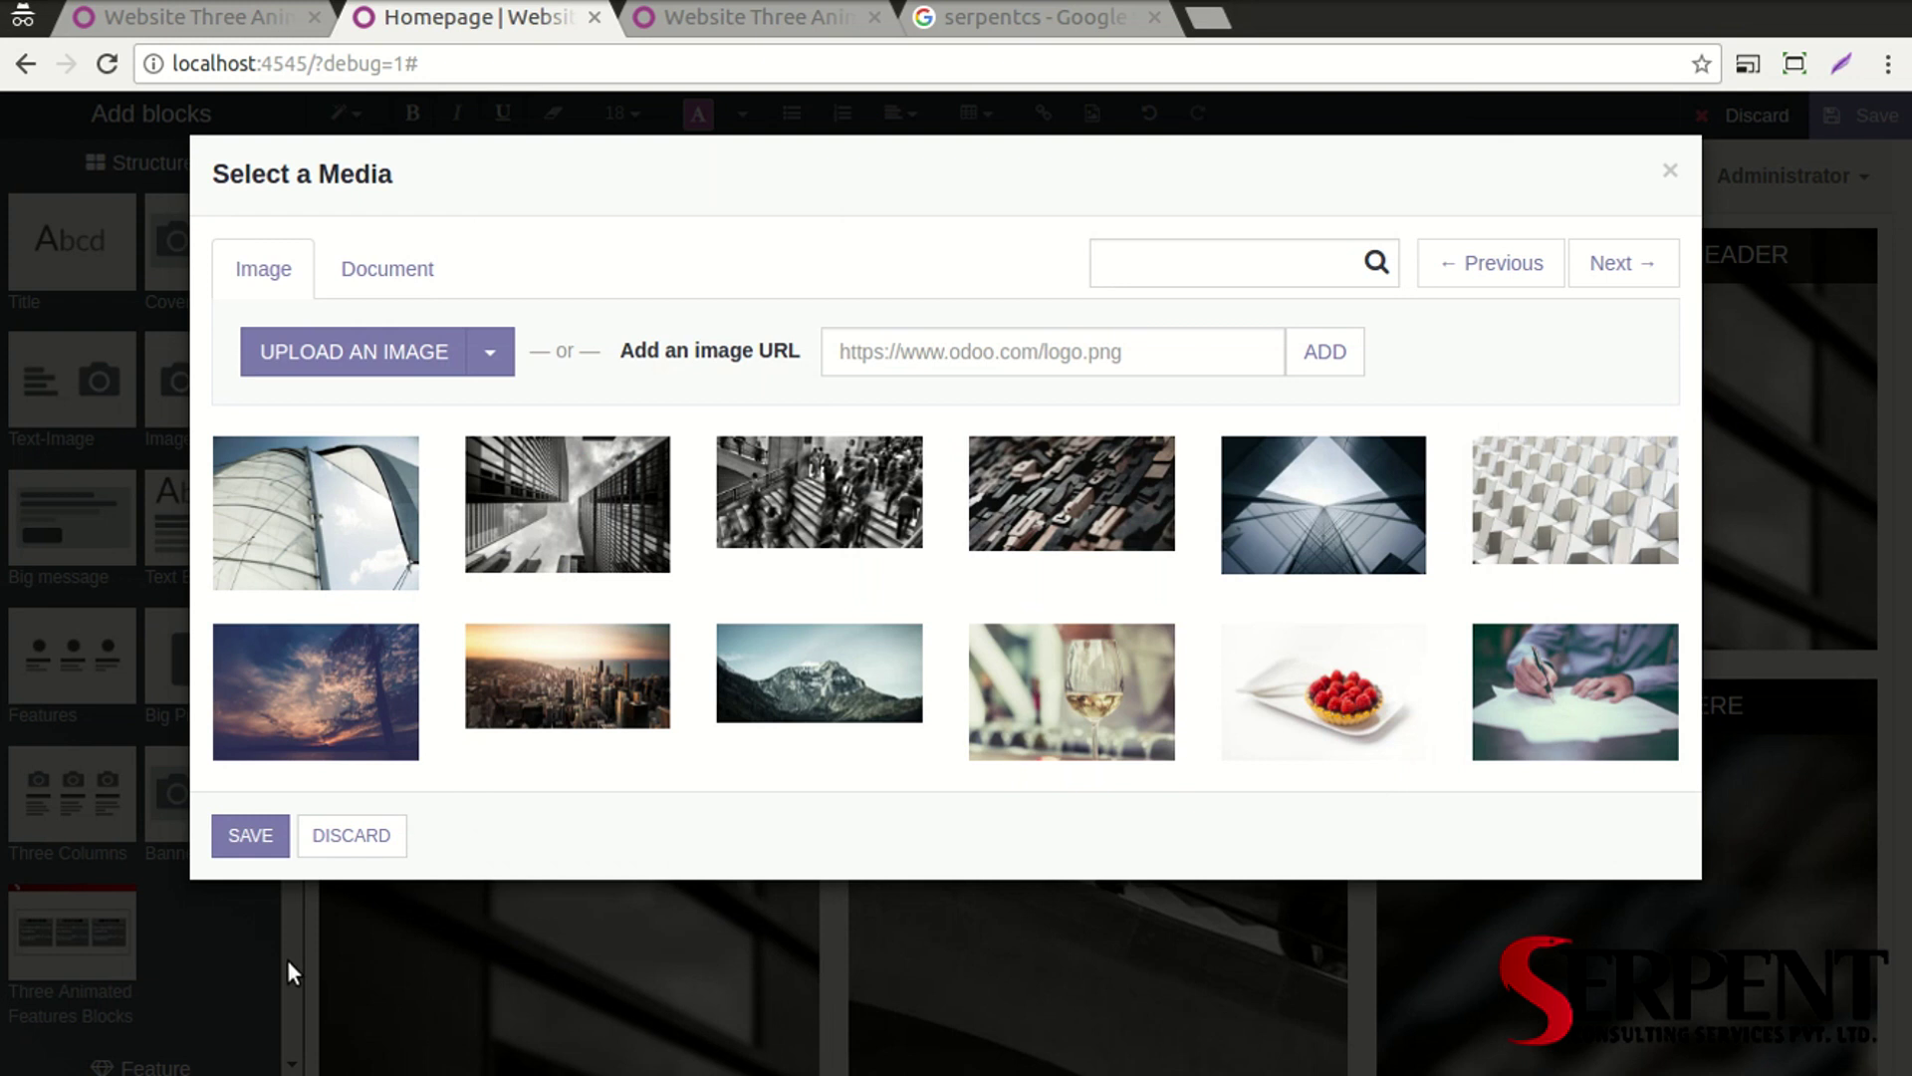
left_click(310, 836)
Try Contain and Custom background sizing on the first block, then discard
left_click(415, 269)
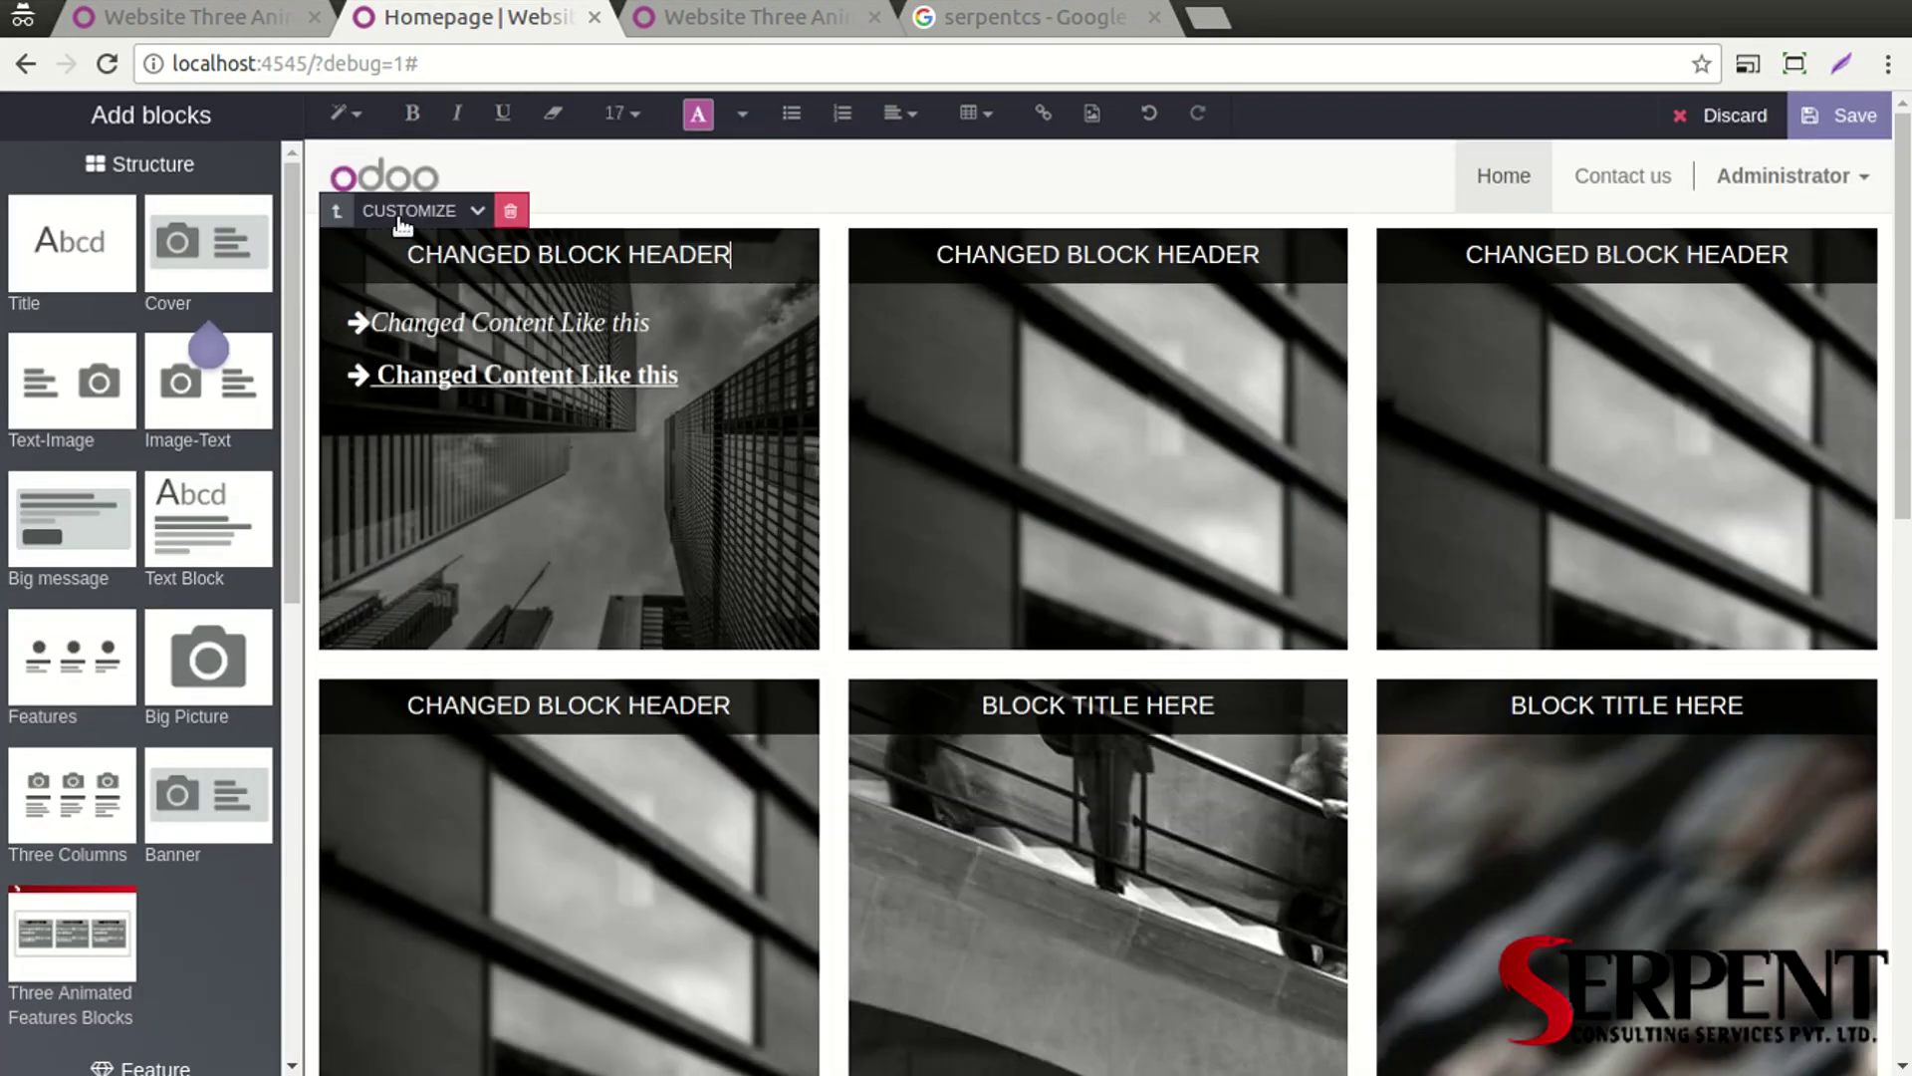
left_click(409, 205)
left_click(594, 396)
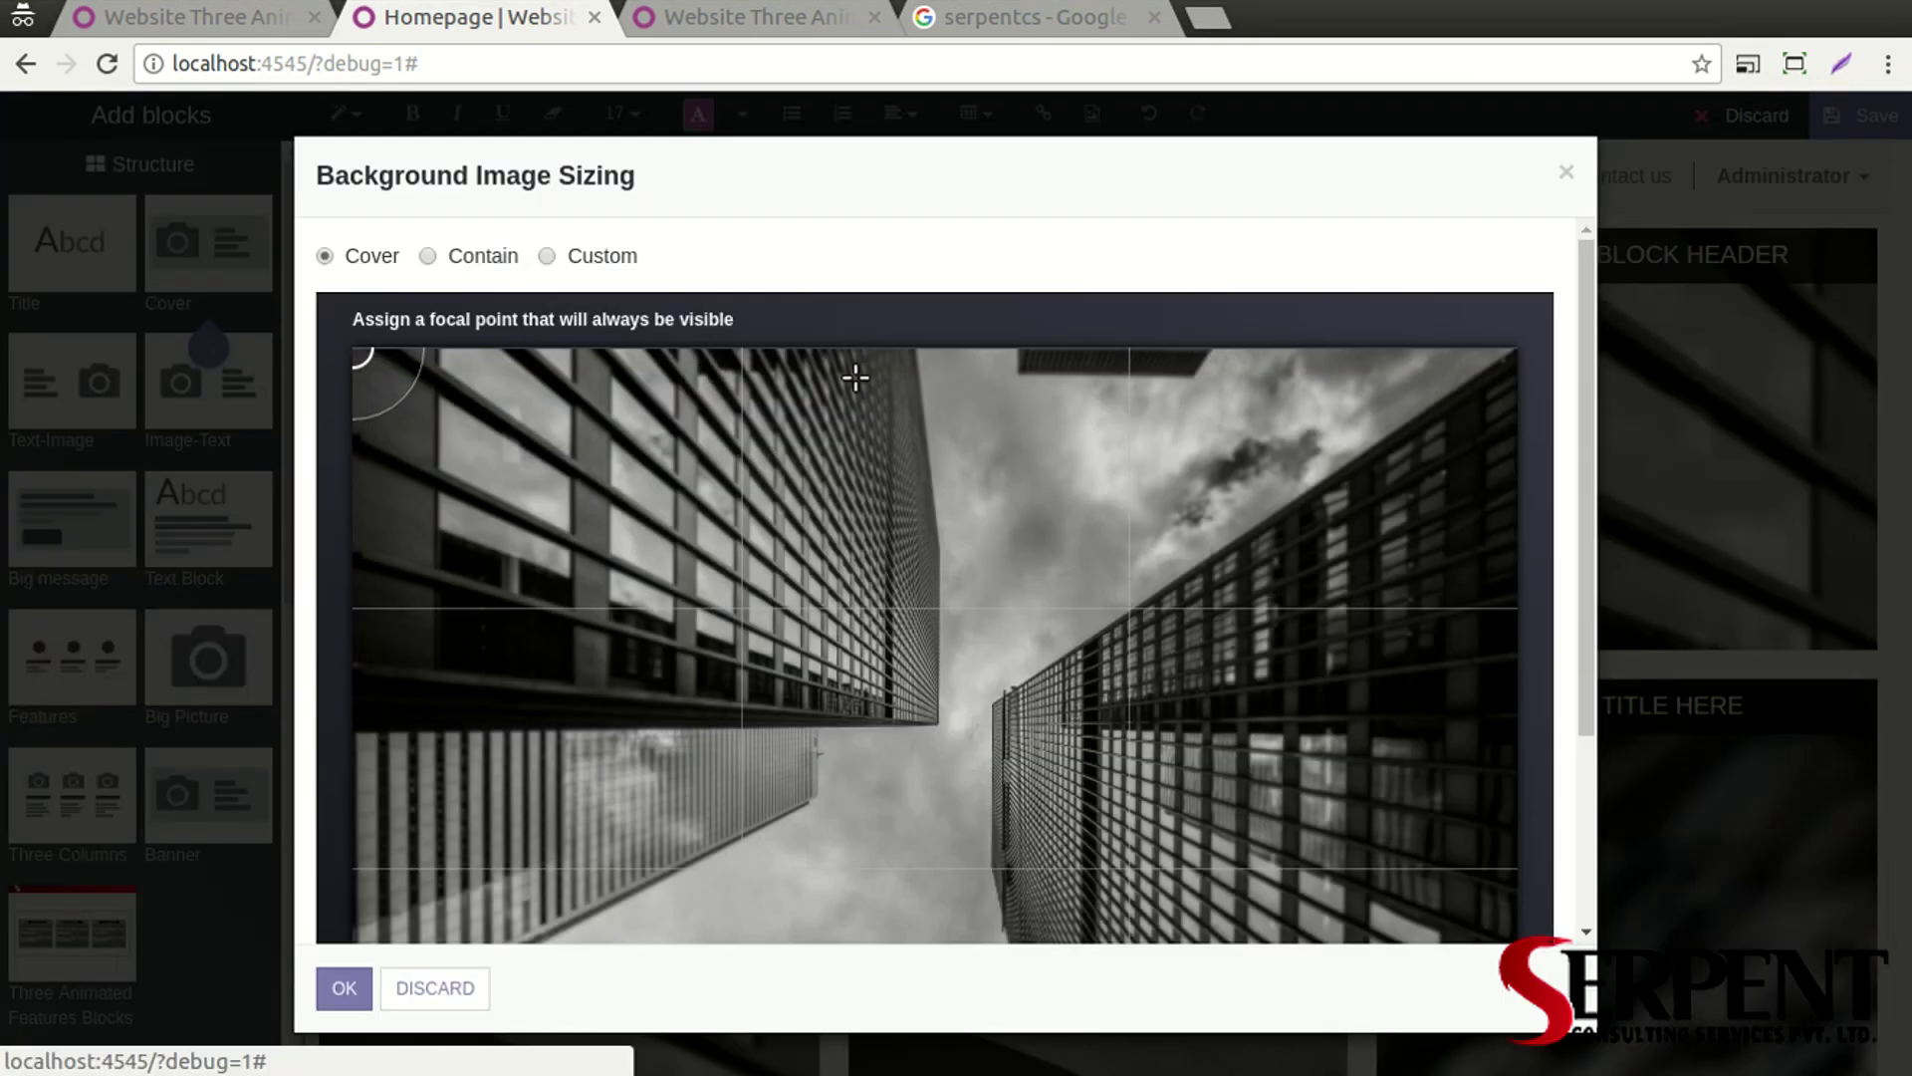
left_click(438, 254)
left_click(576, 255)
left_click(429, 984)
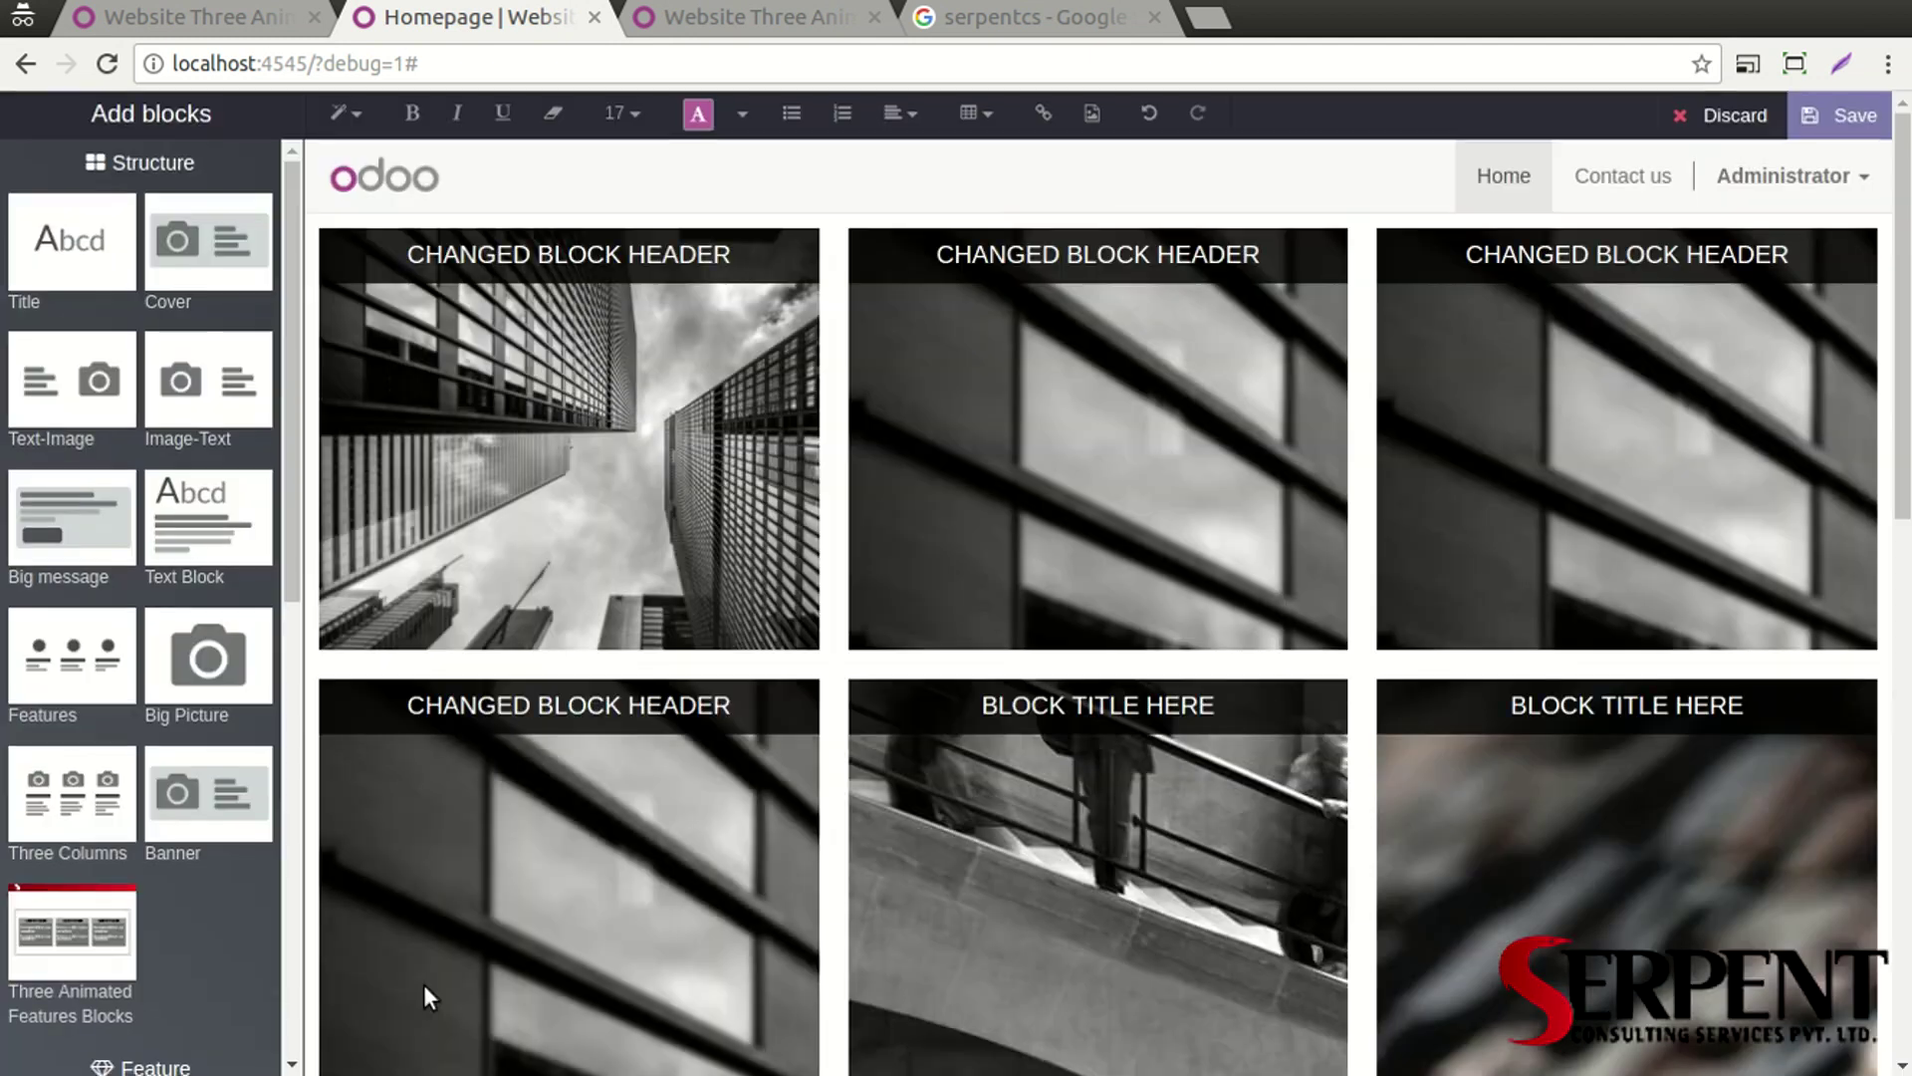
Apply City and People background presets to the blocks and give the section a background image
left_click(414, 293)
left_click(462, 217)
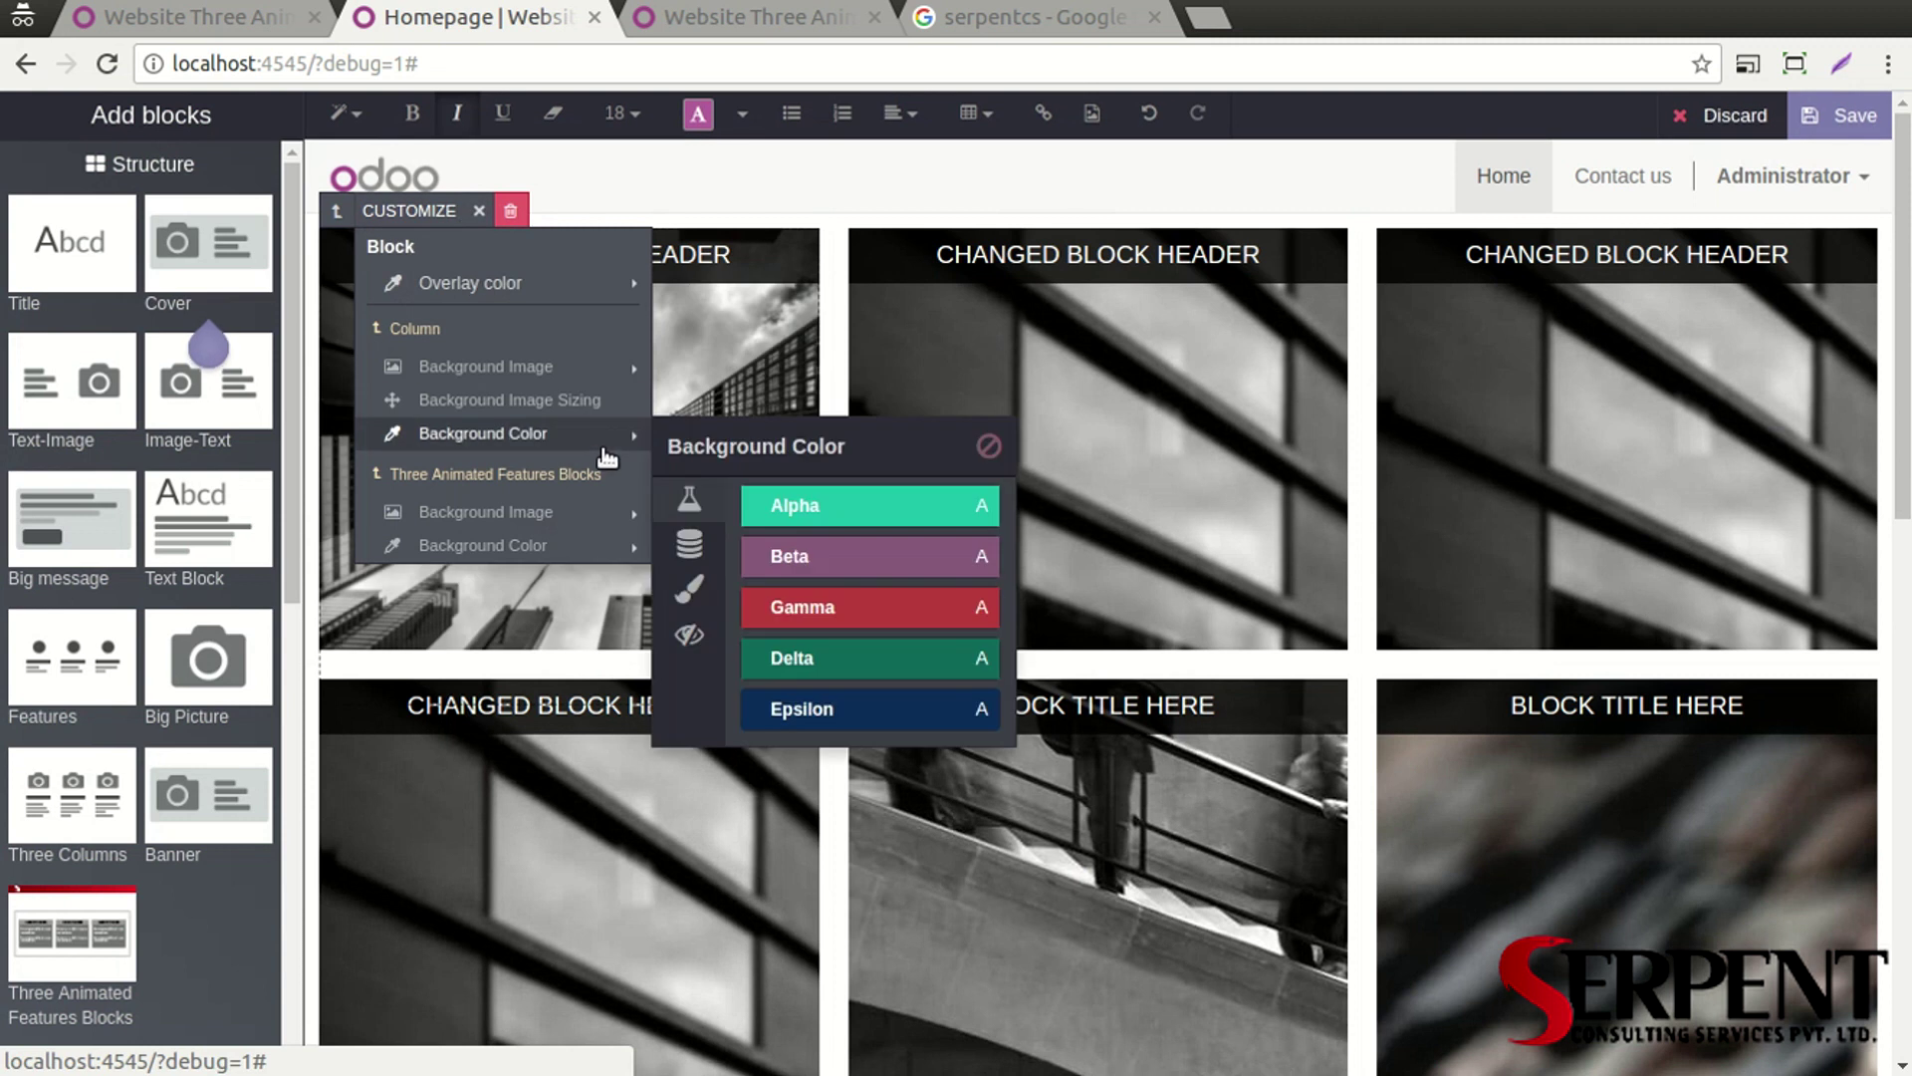
mouse_move(598, 512)
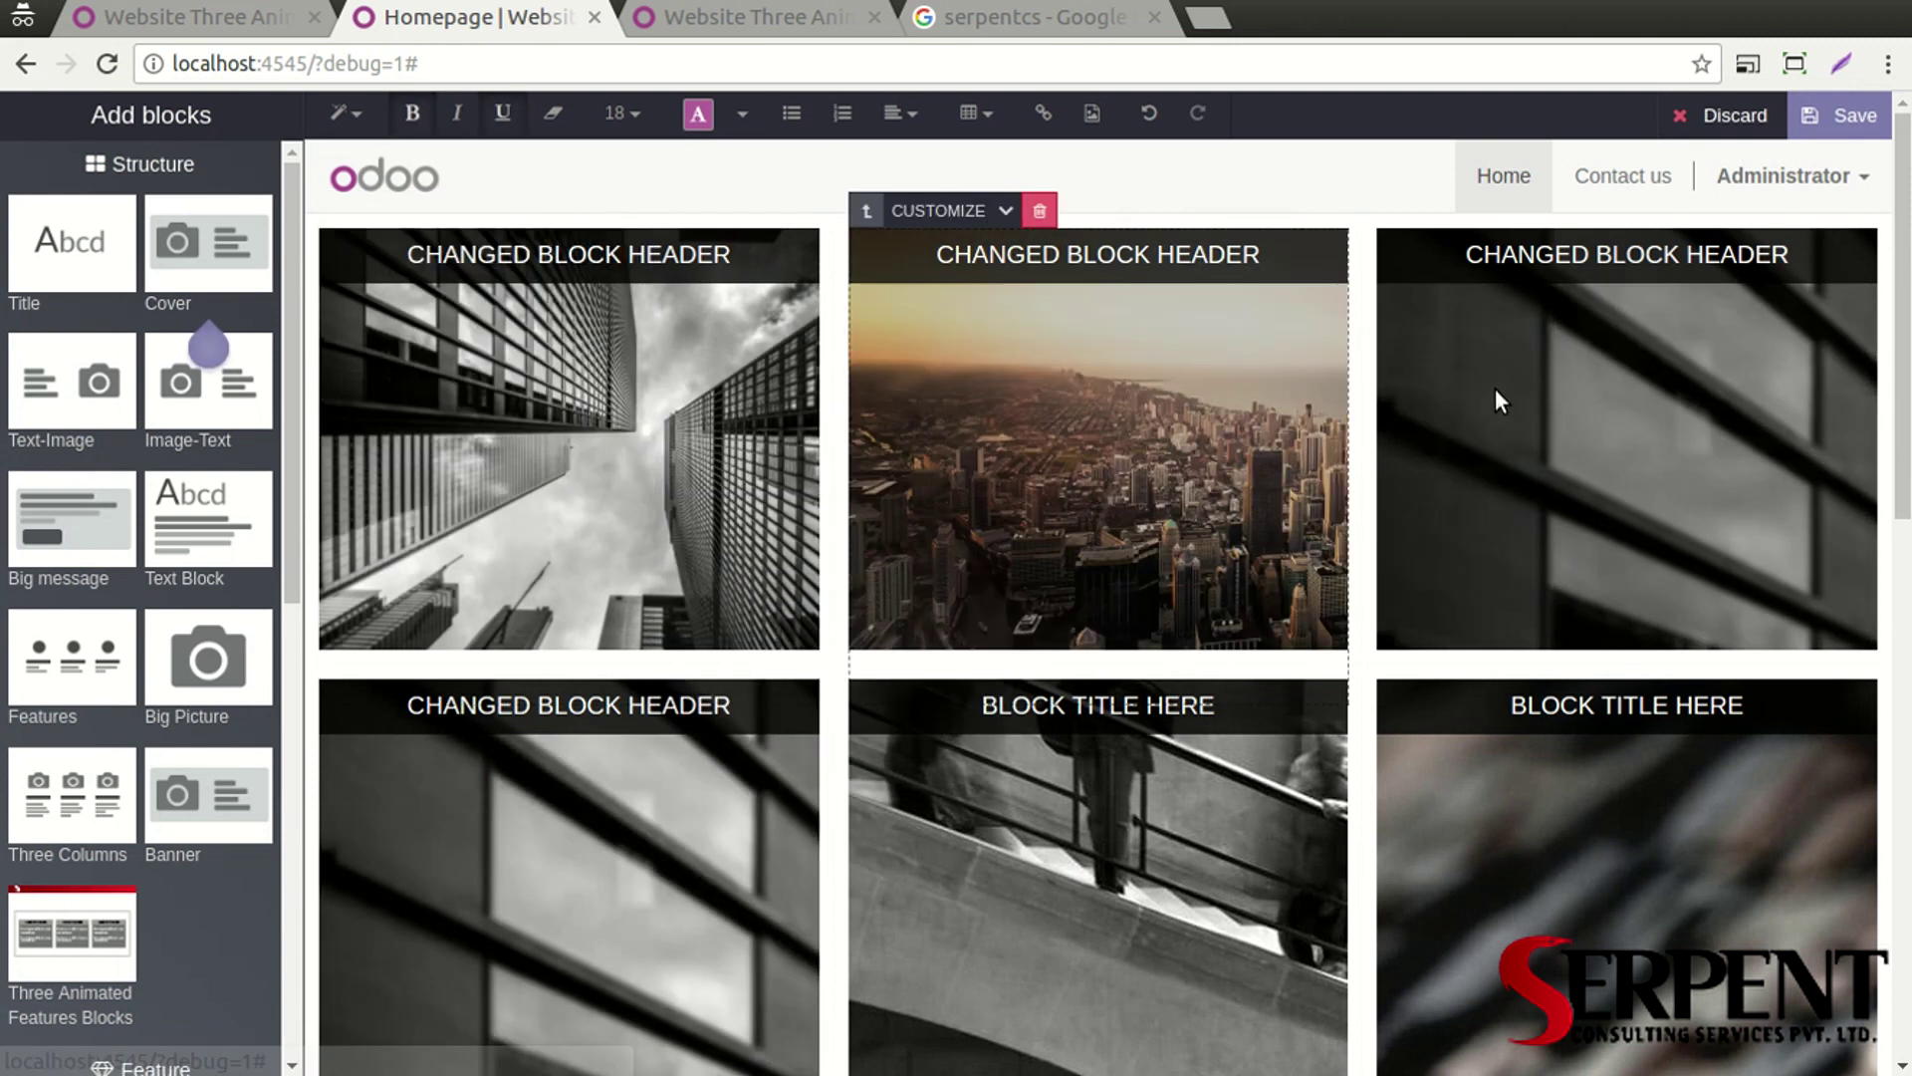
left_click(1467, 210)
mouse_move(1521, 371)
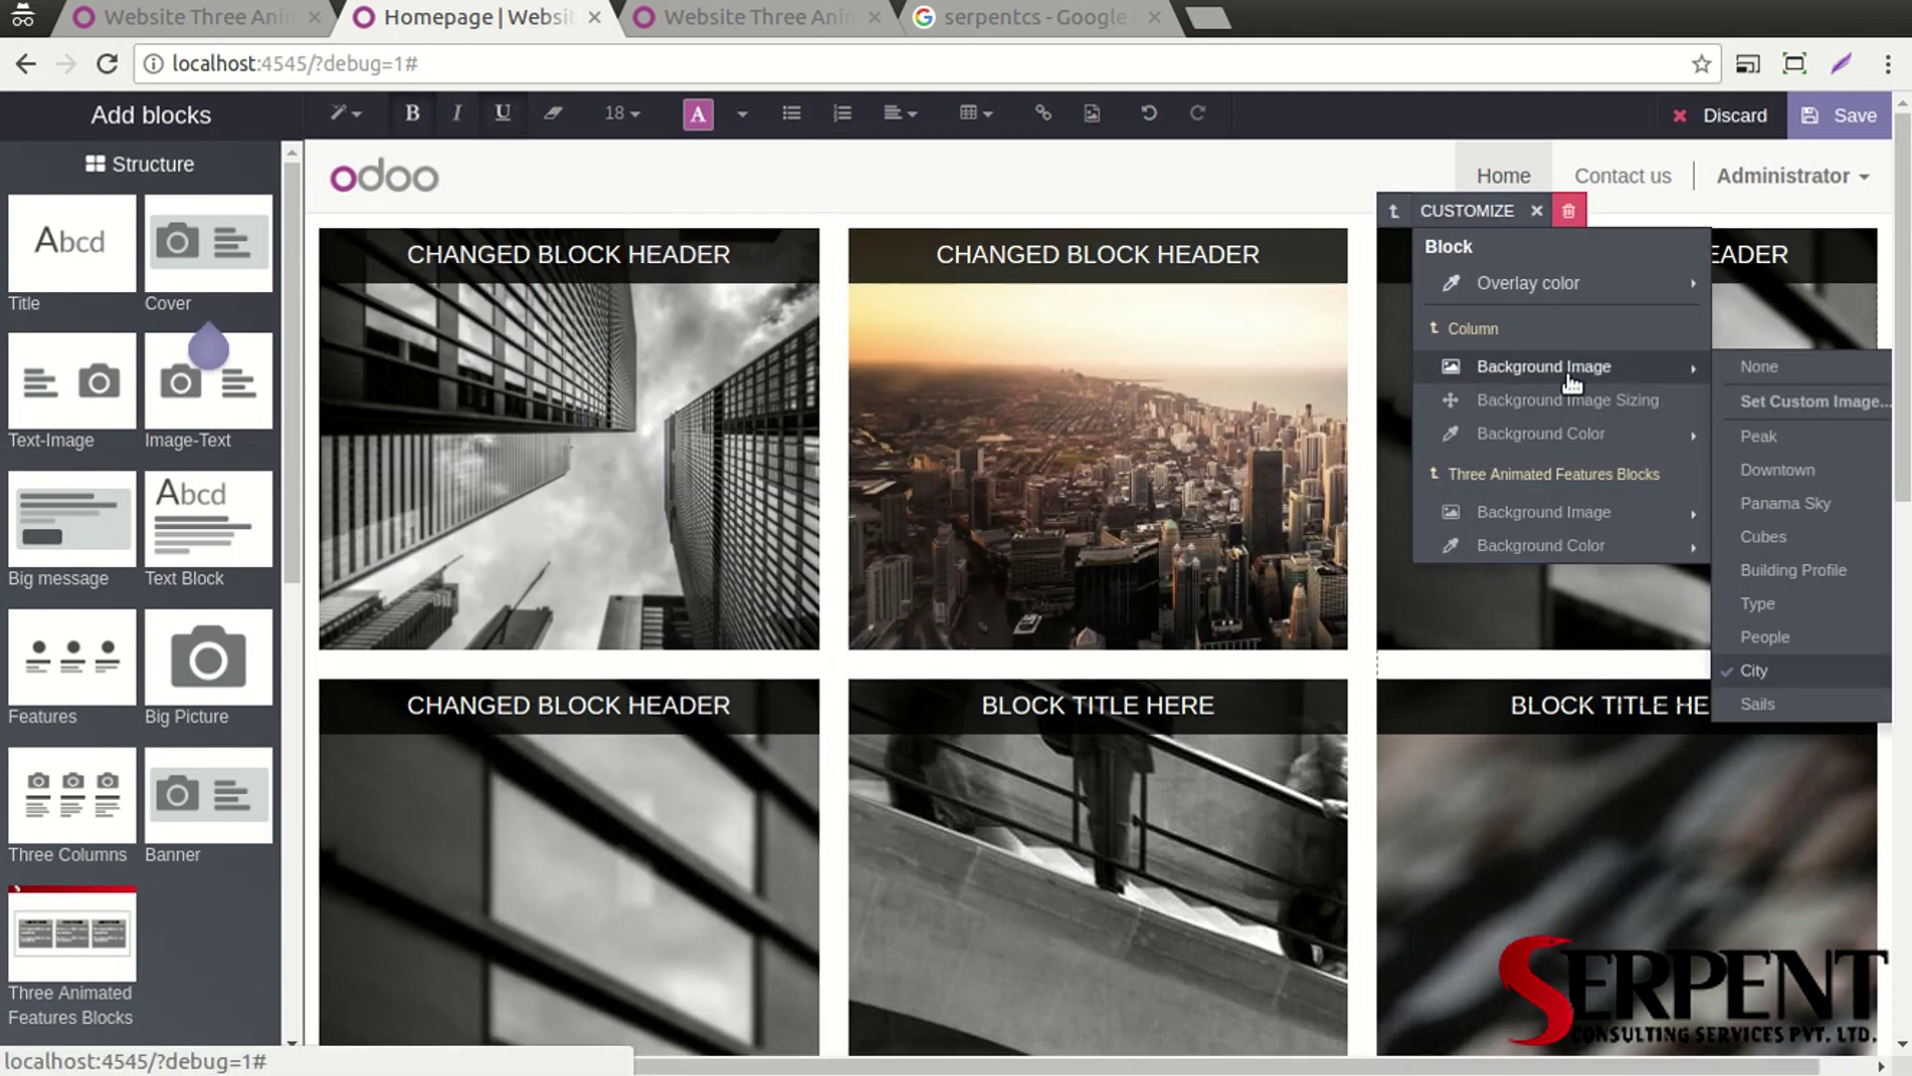
left_click(1763, 636)
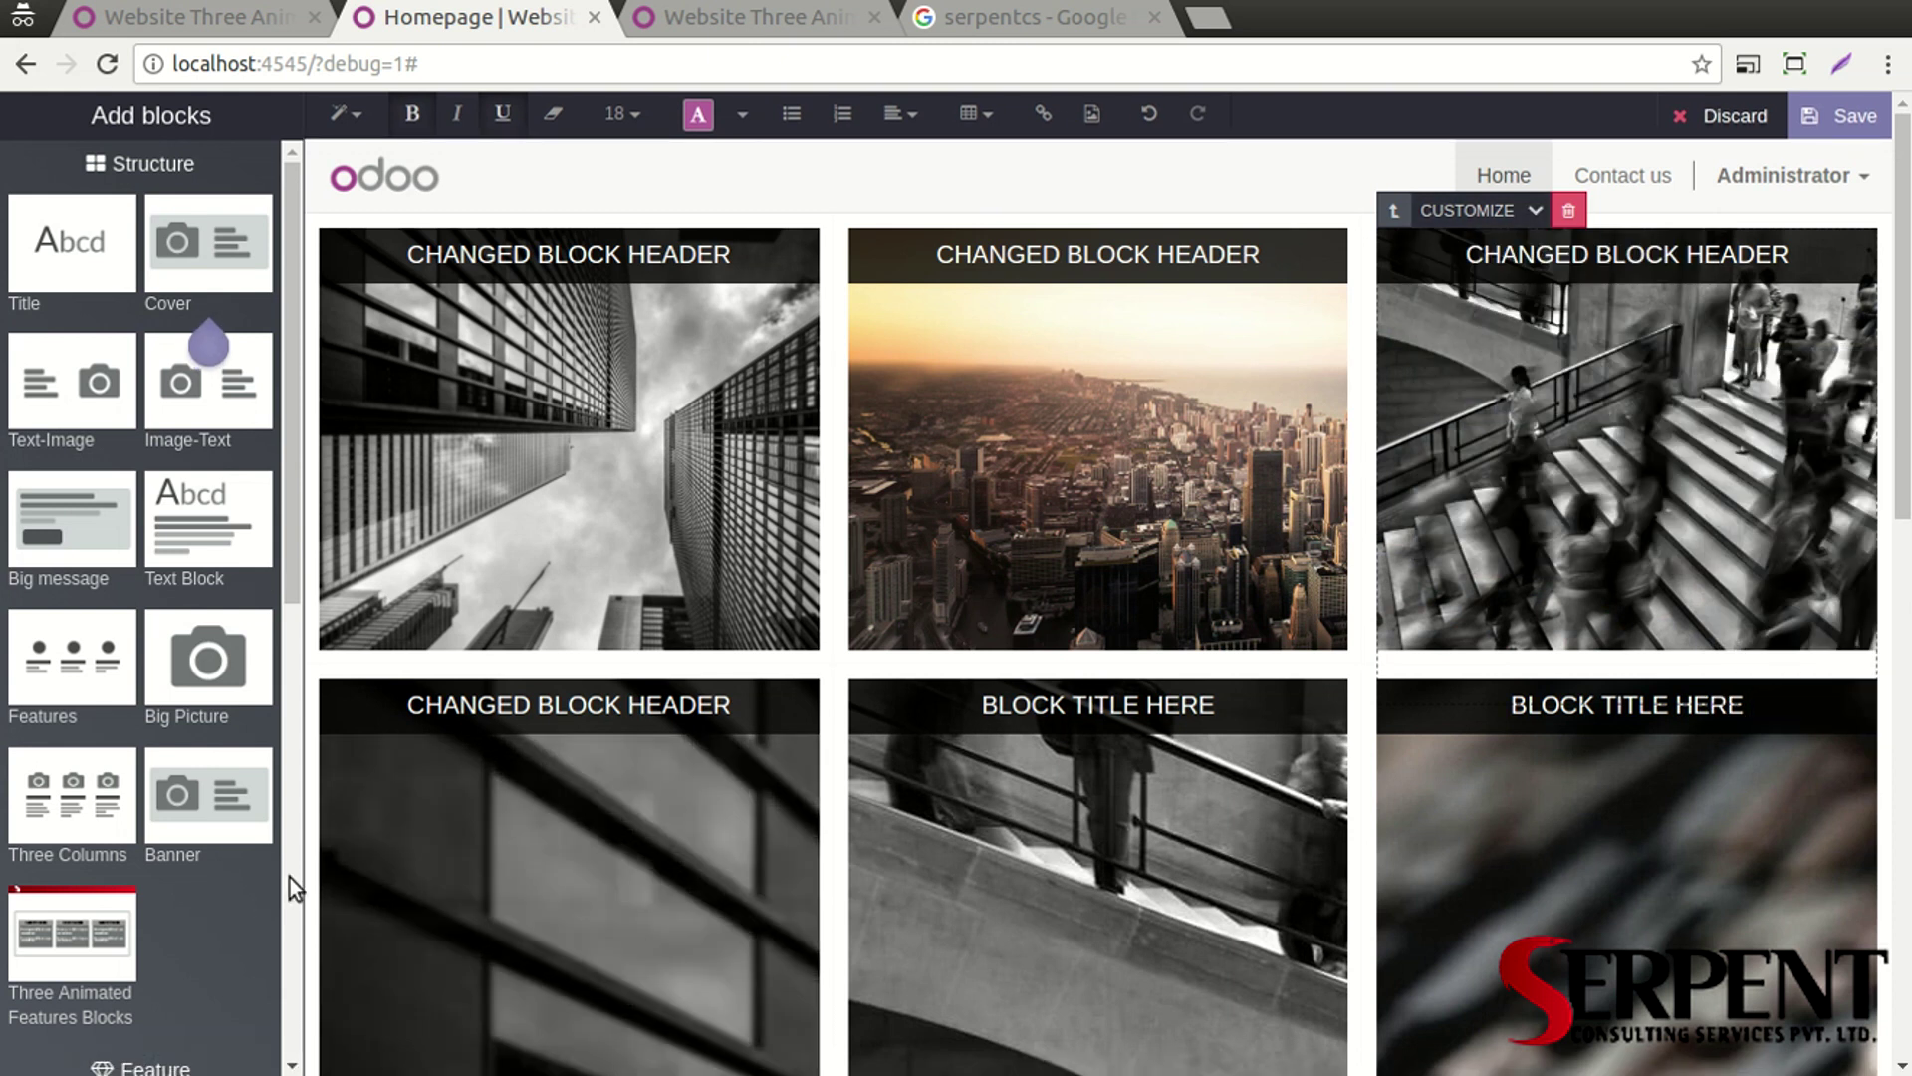
left_click(410, 661)
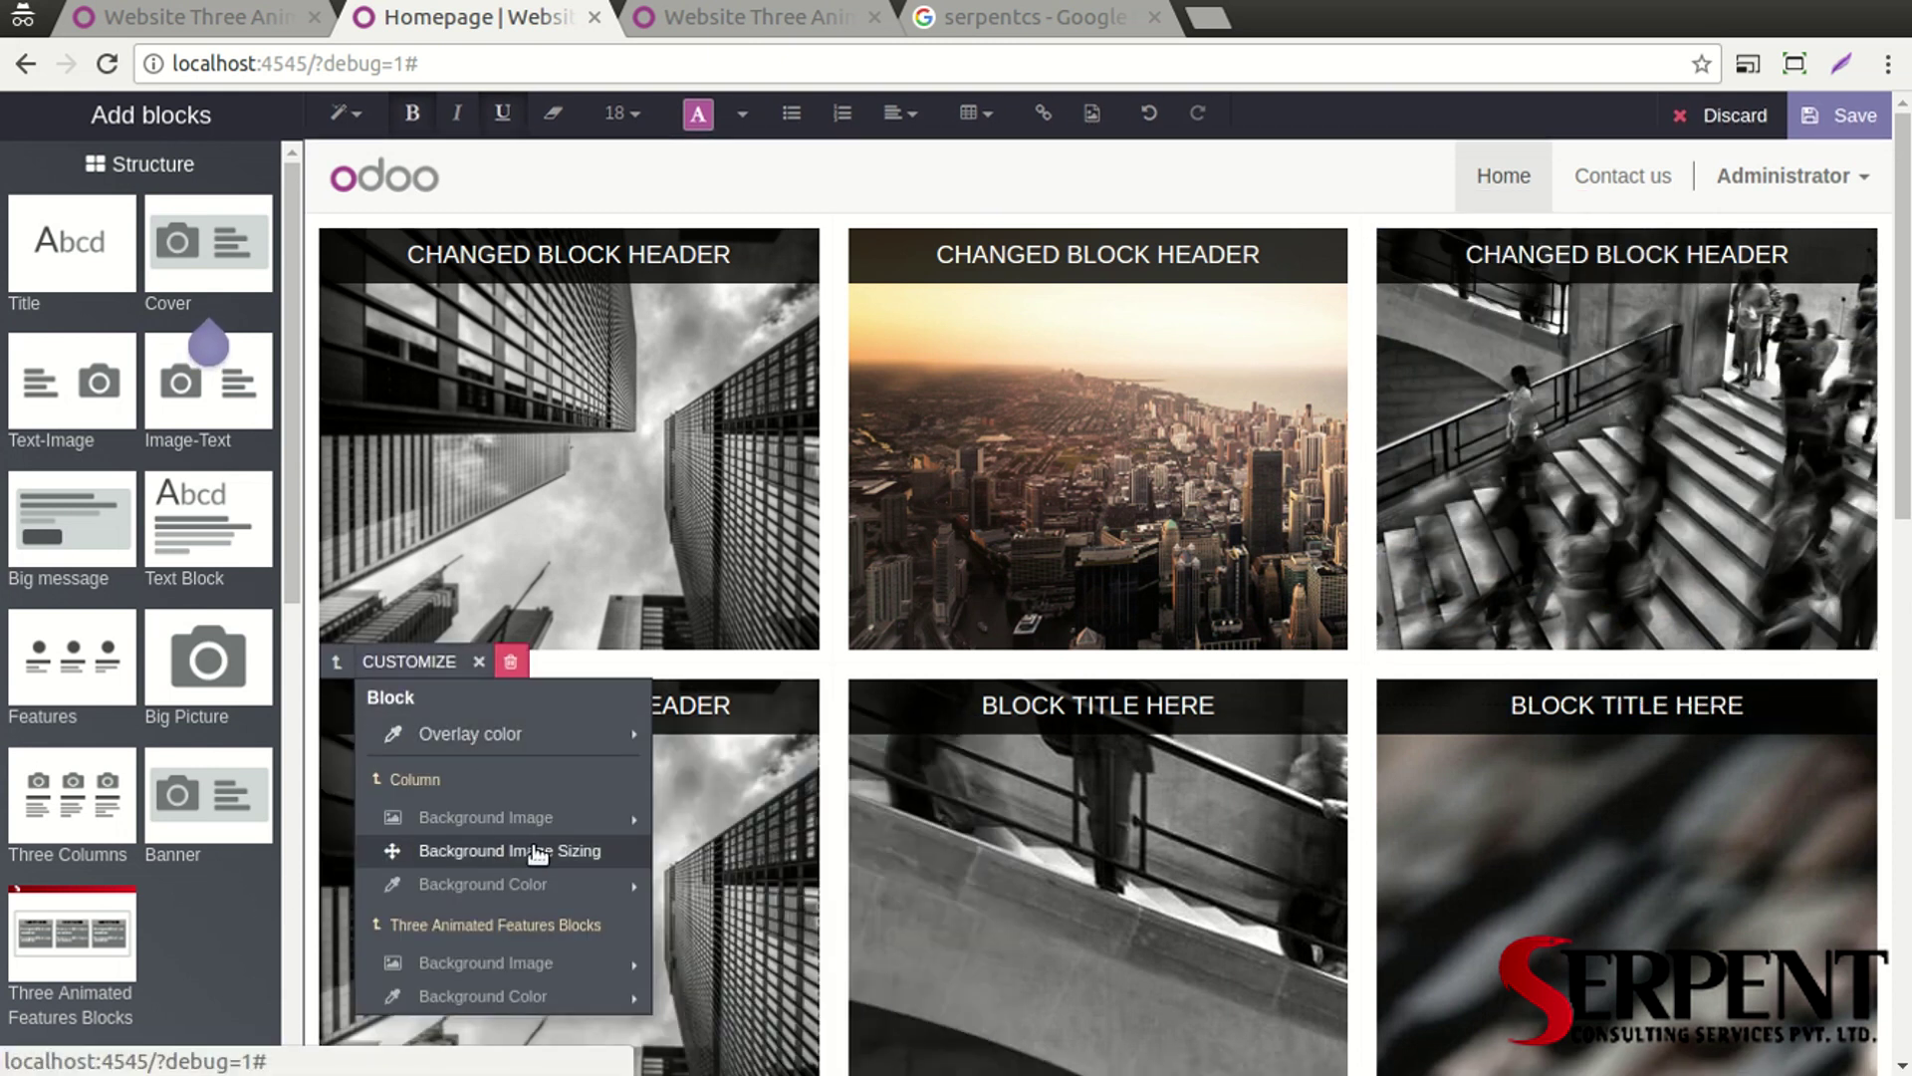
mouse_move(572, 963)
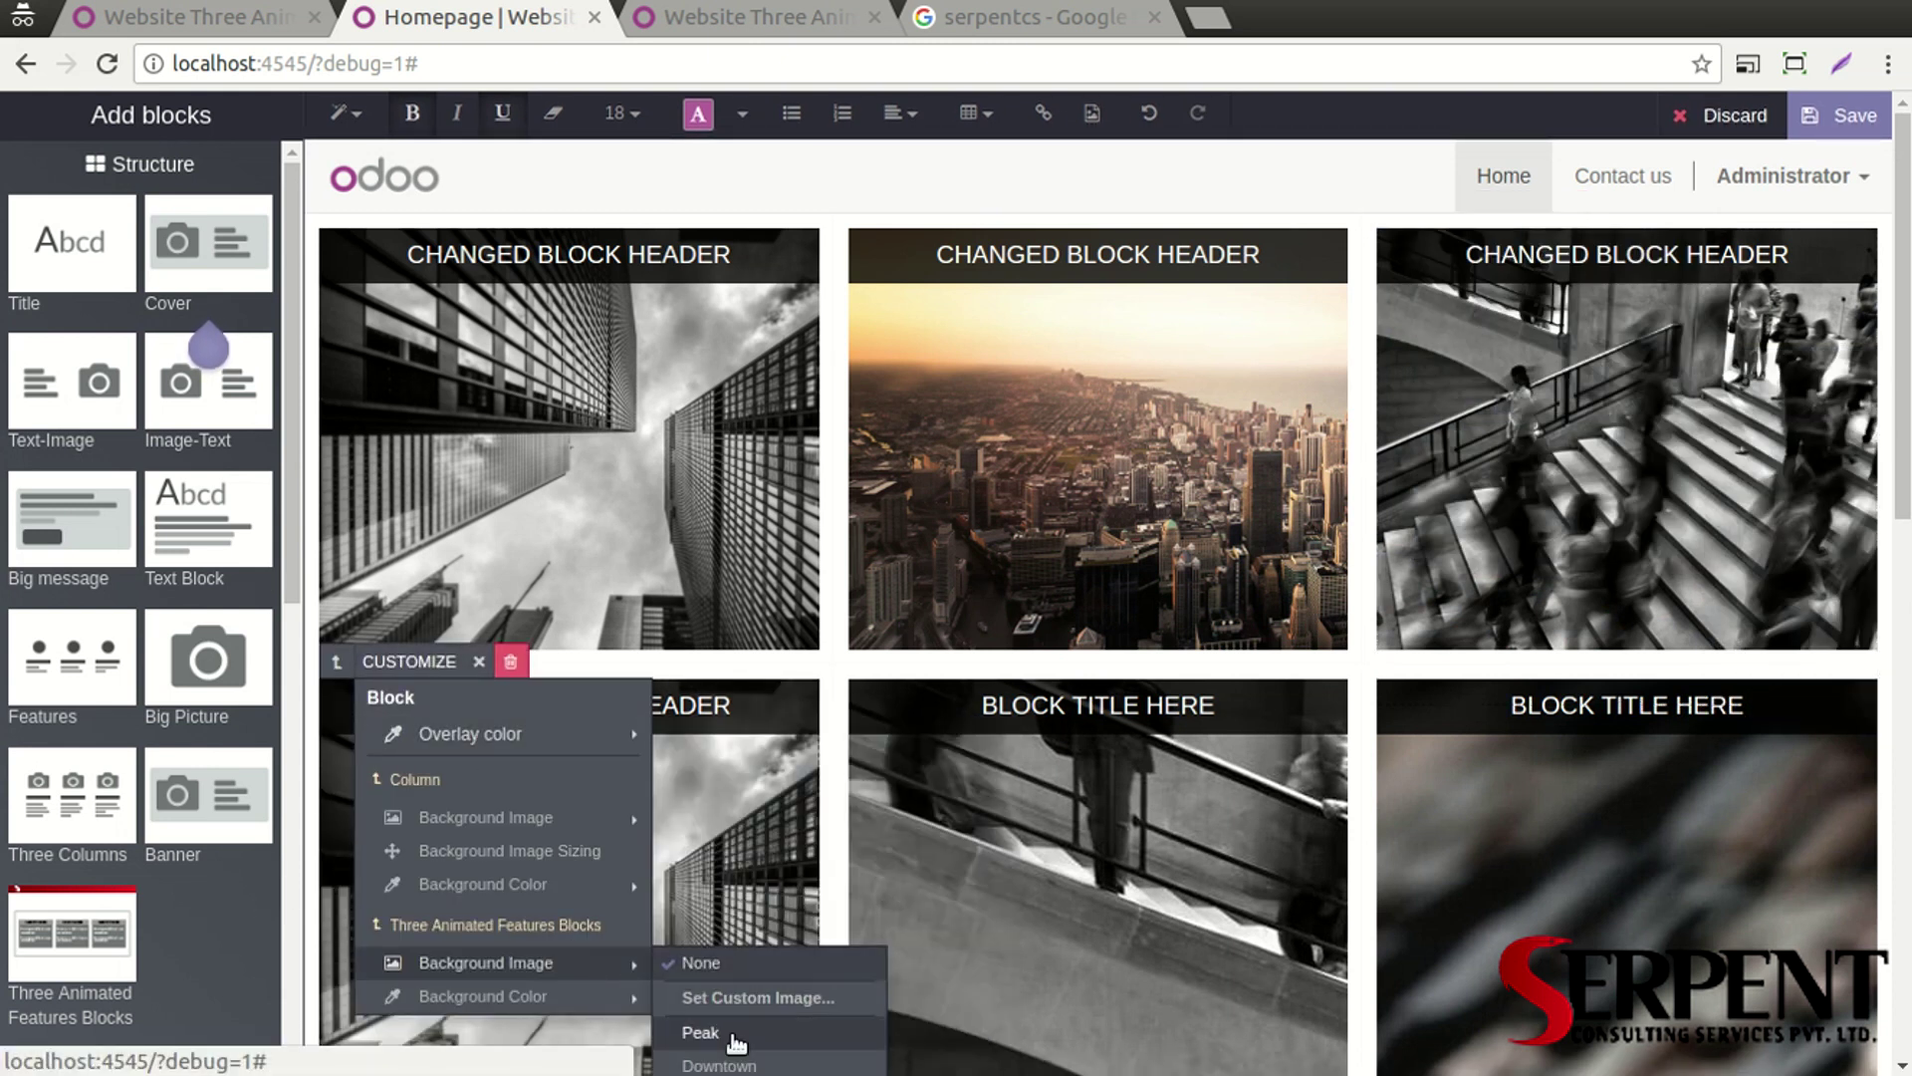
left_click(742, 1064)
scroll(1143, 702, "down", 1)
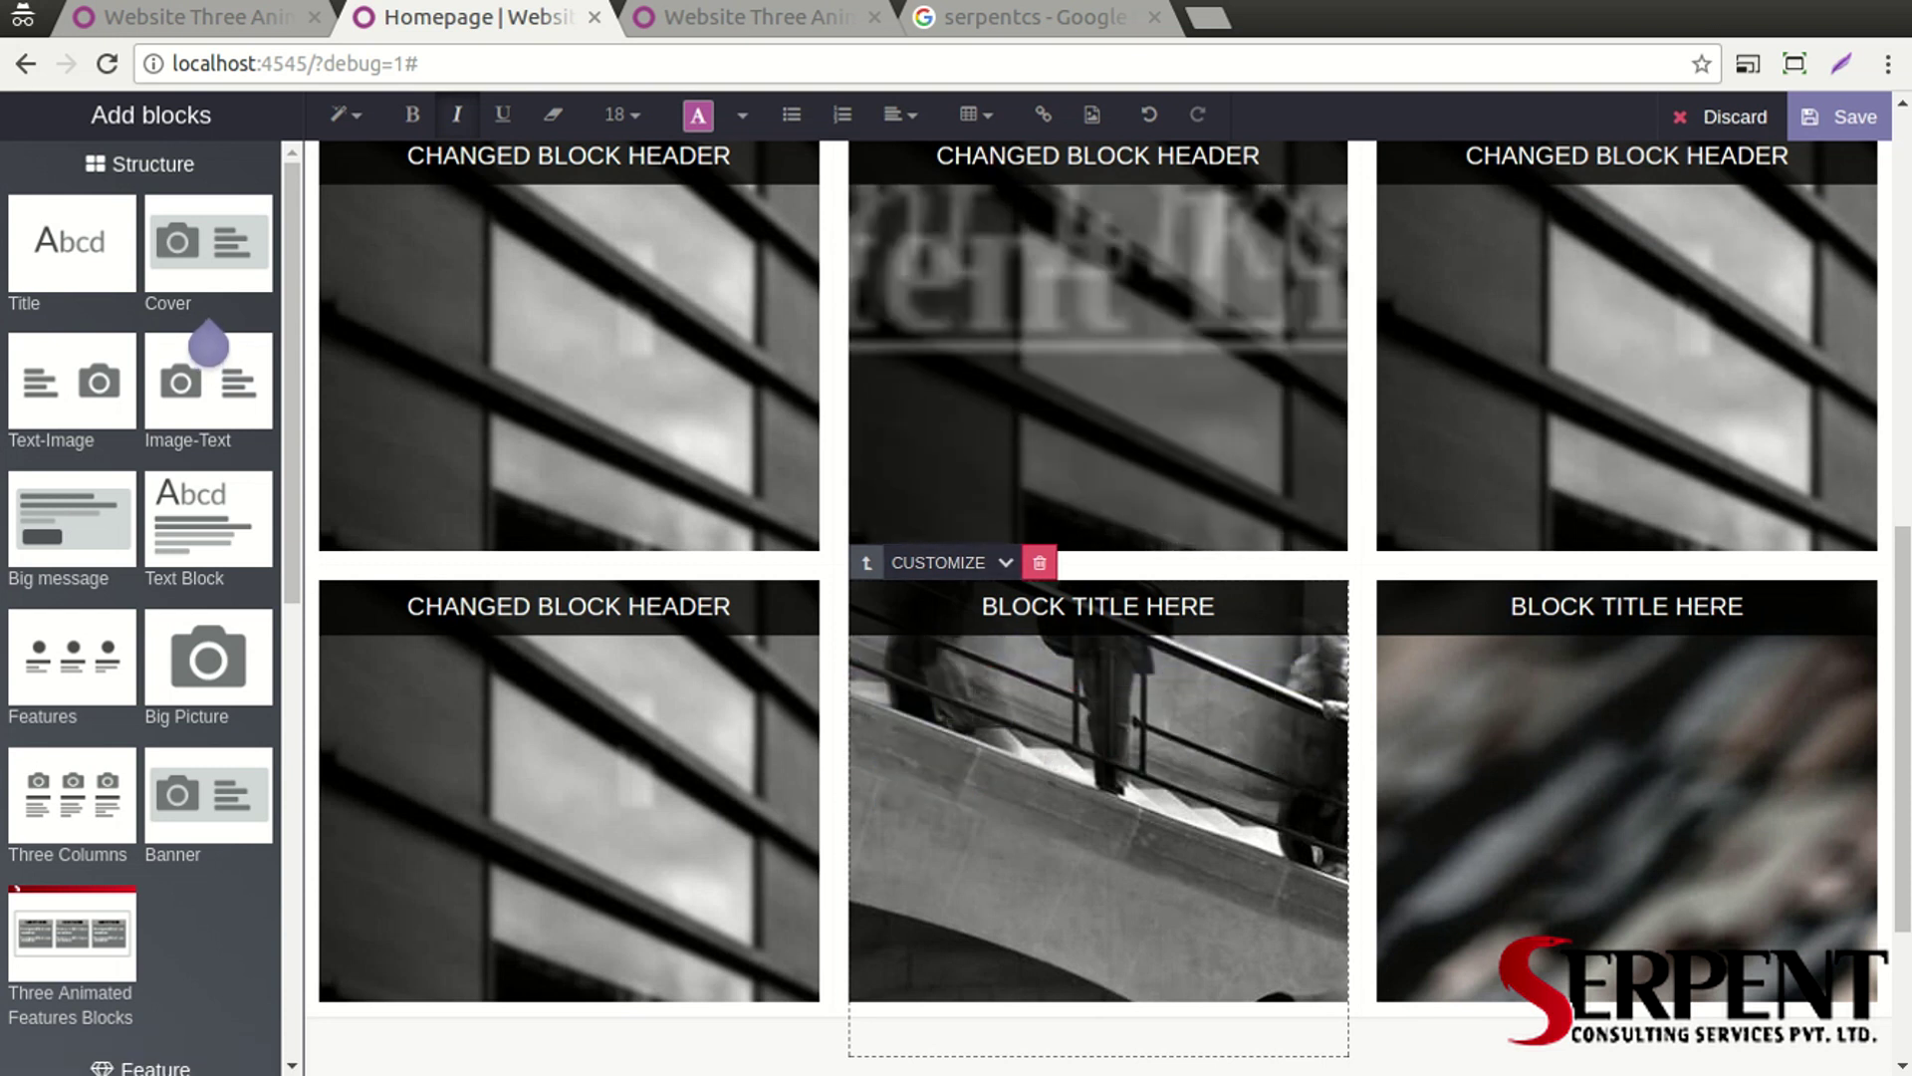
Save the edits and review the live image blocks over the mountain backdrop
left_click(1839, 122)
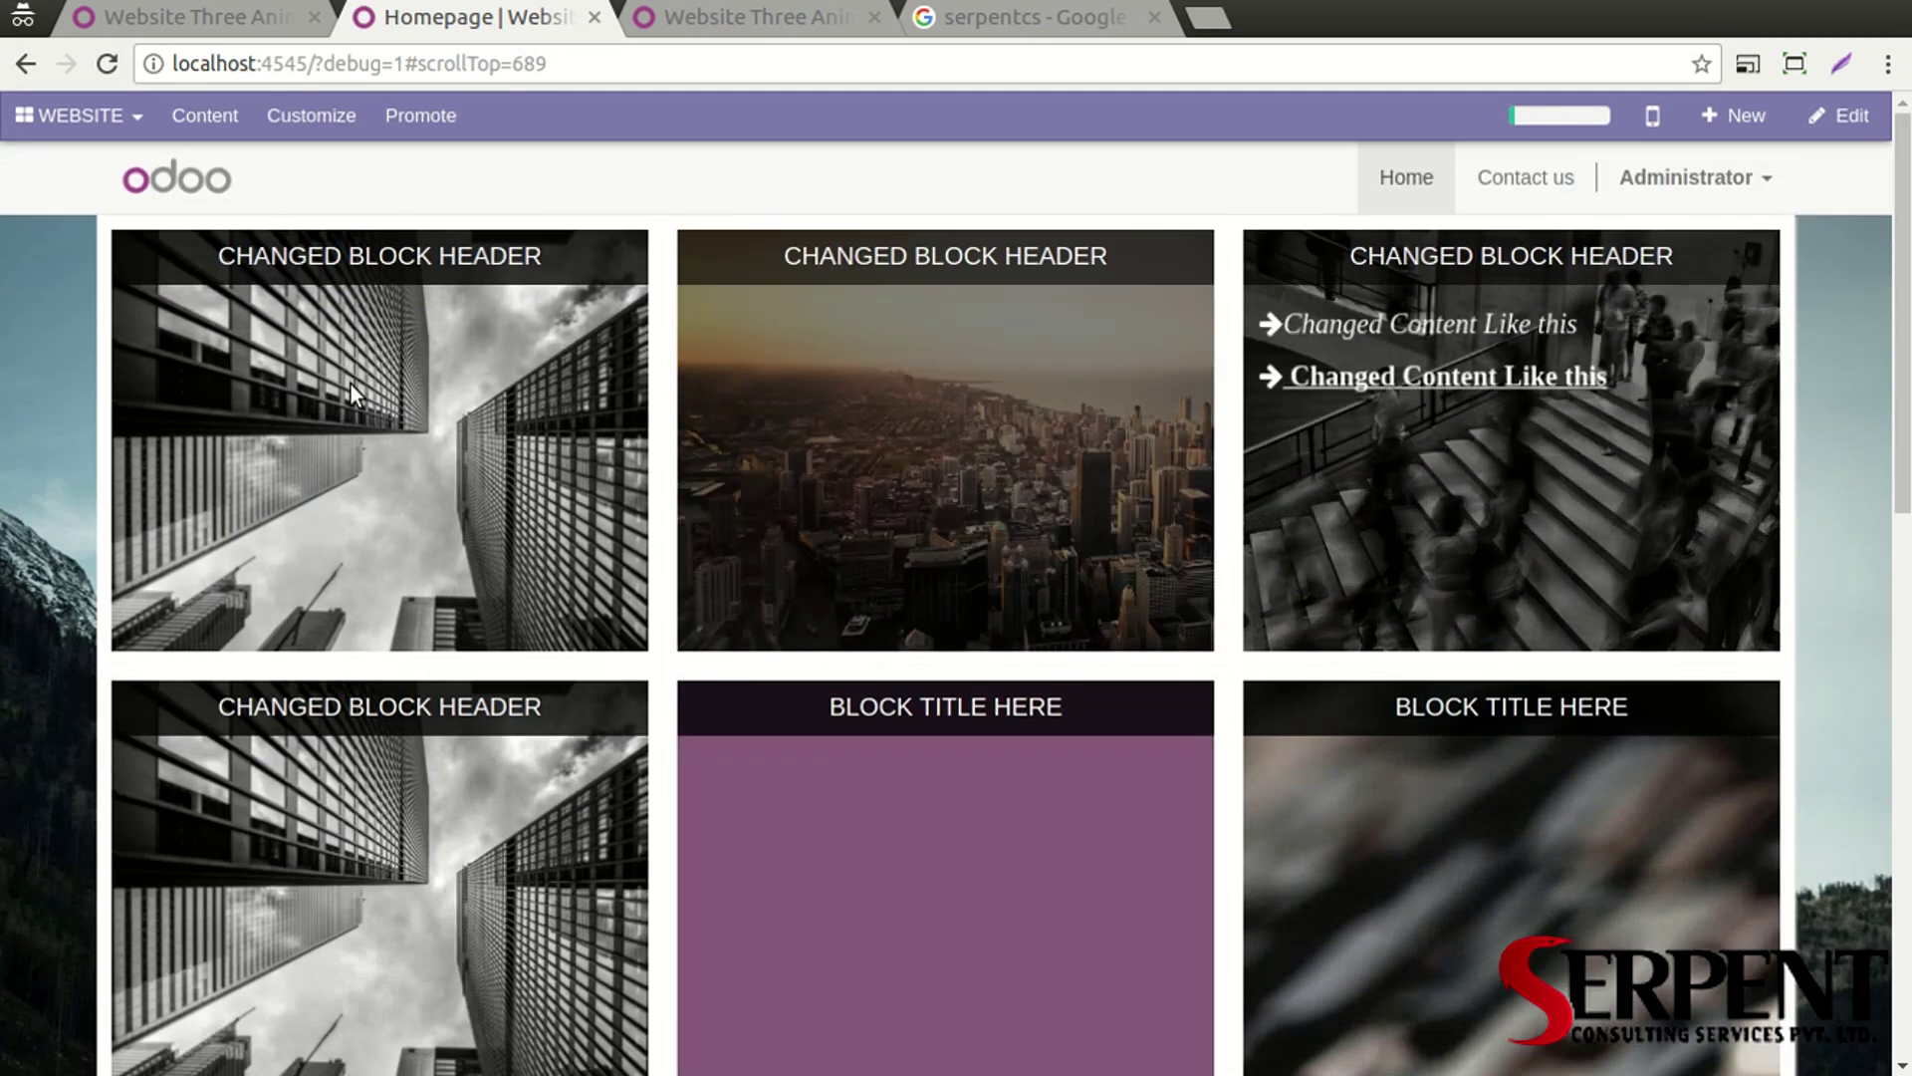
scroll(232, 387, "down", 3)
scroll(1749, 418, "down", 12)
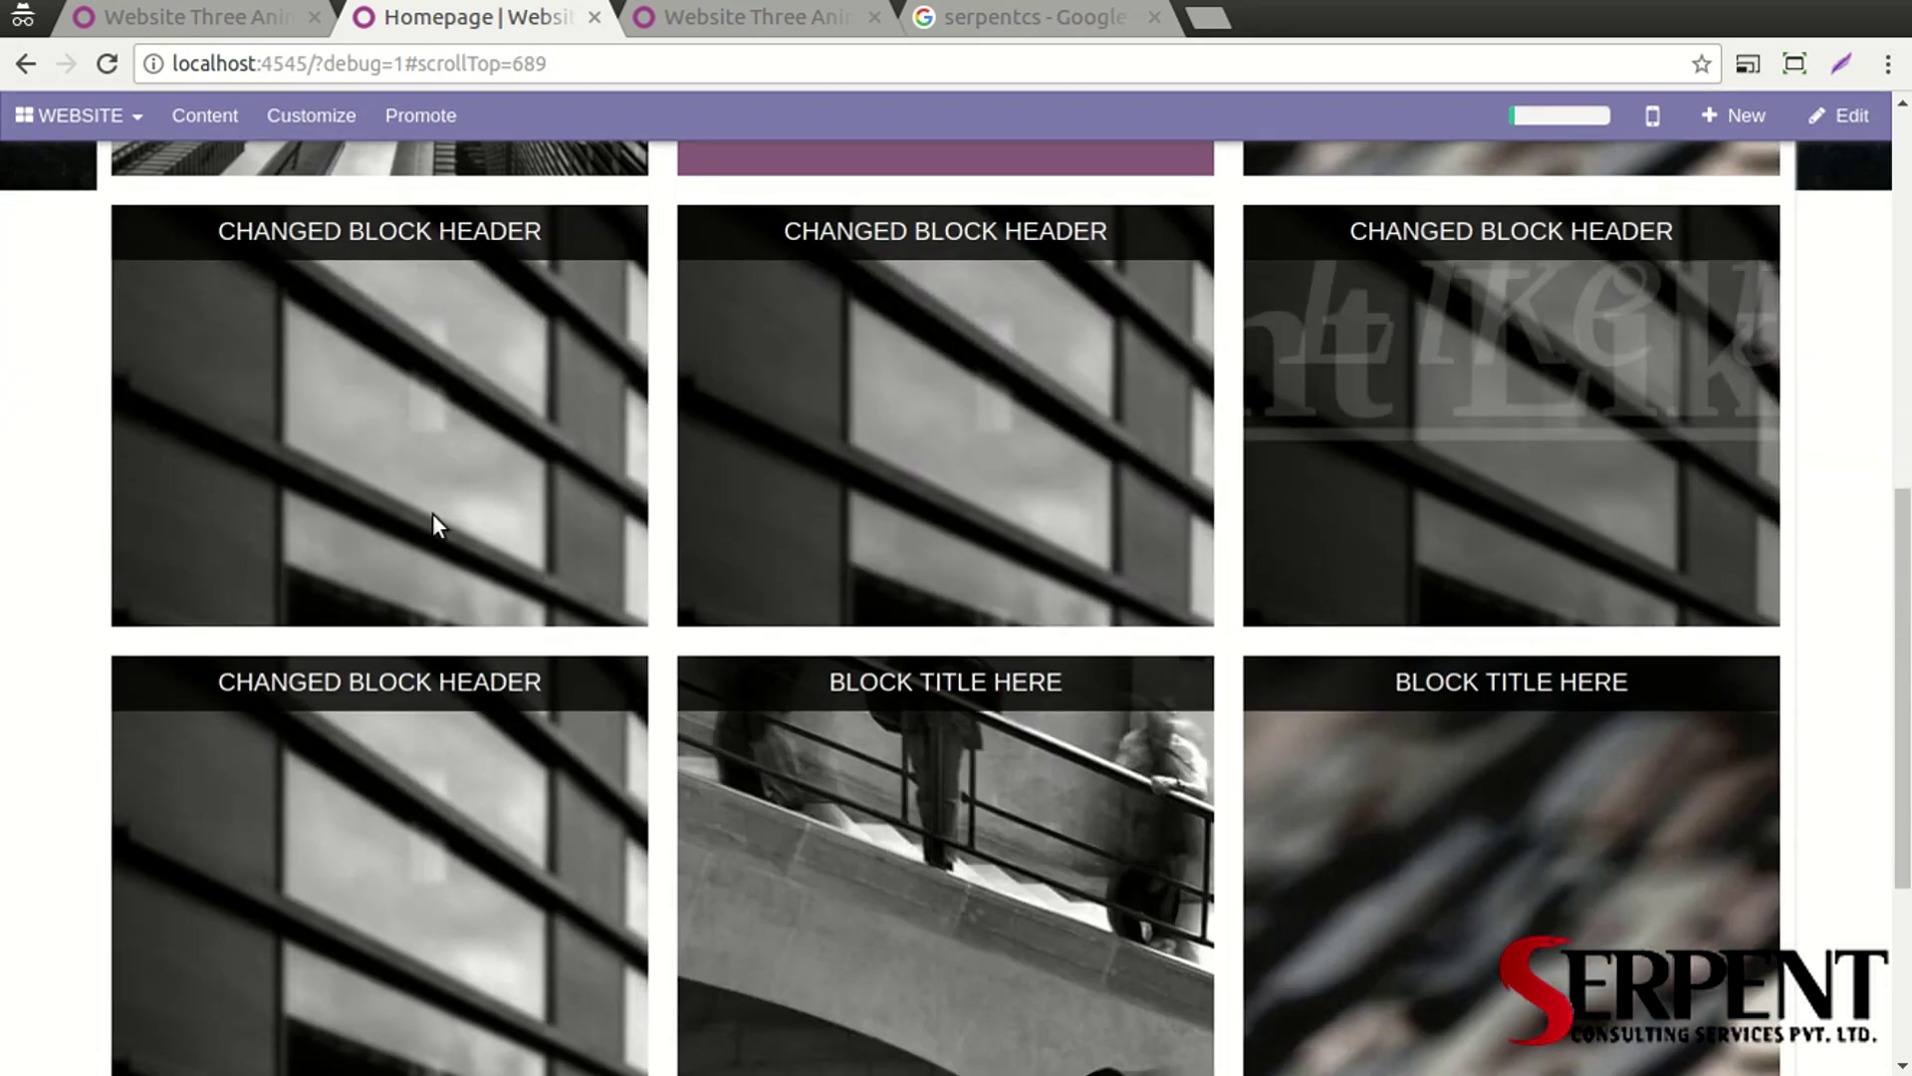
scroll(379, 570, "up", 15)
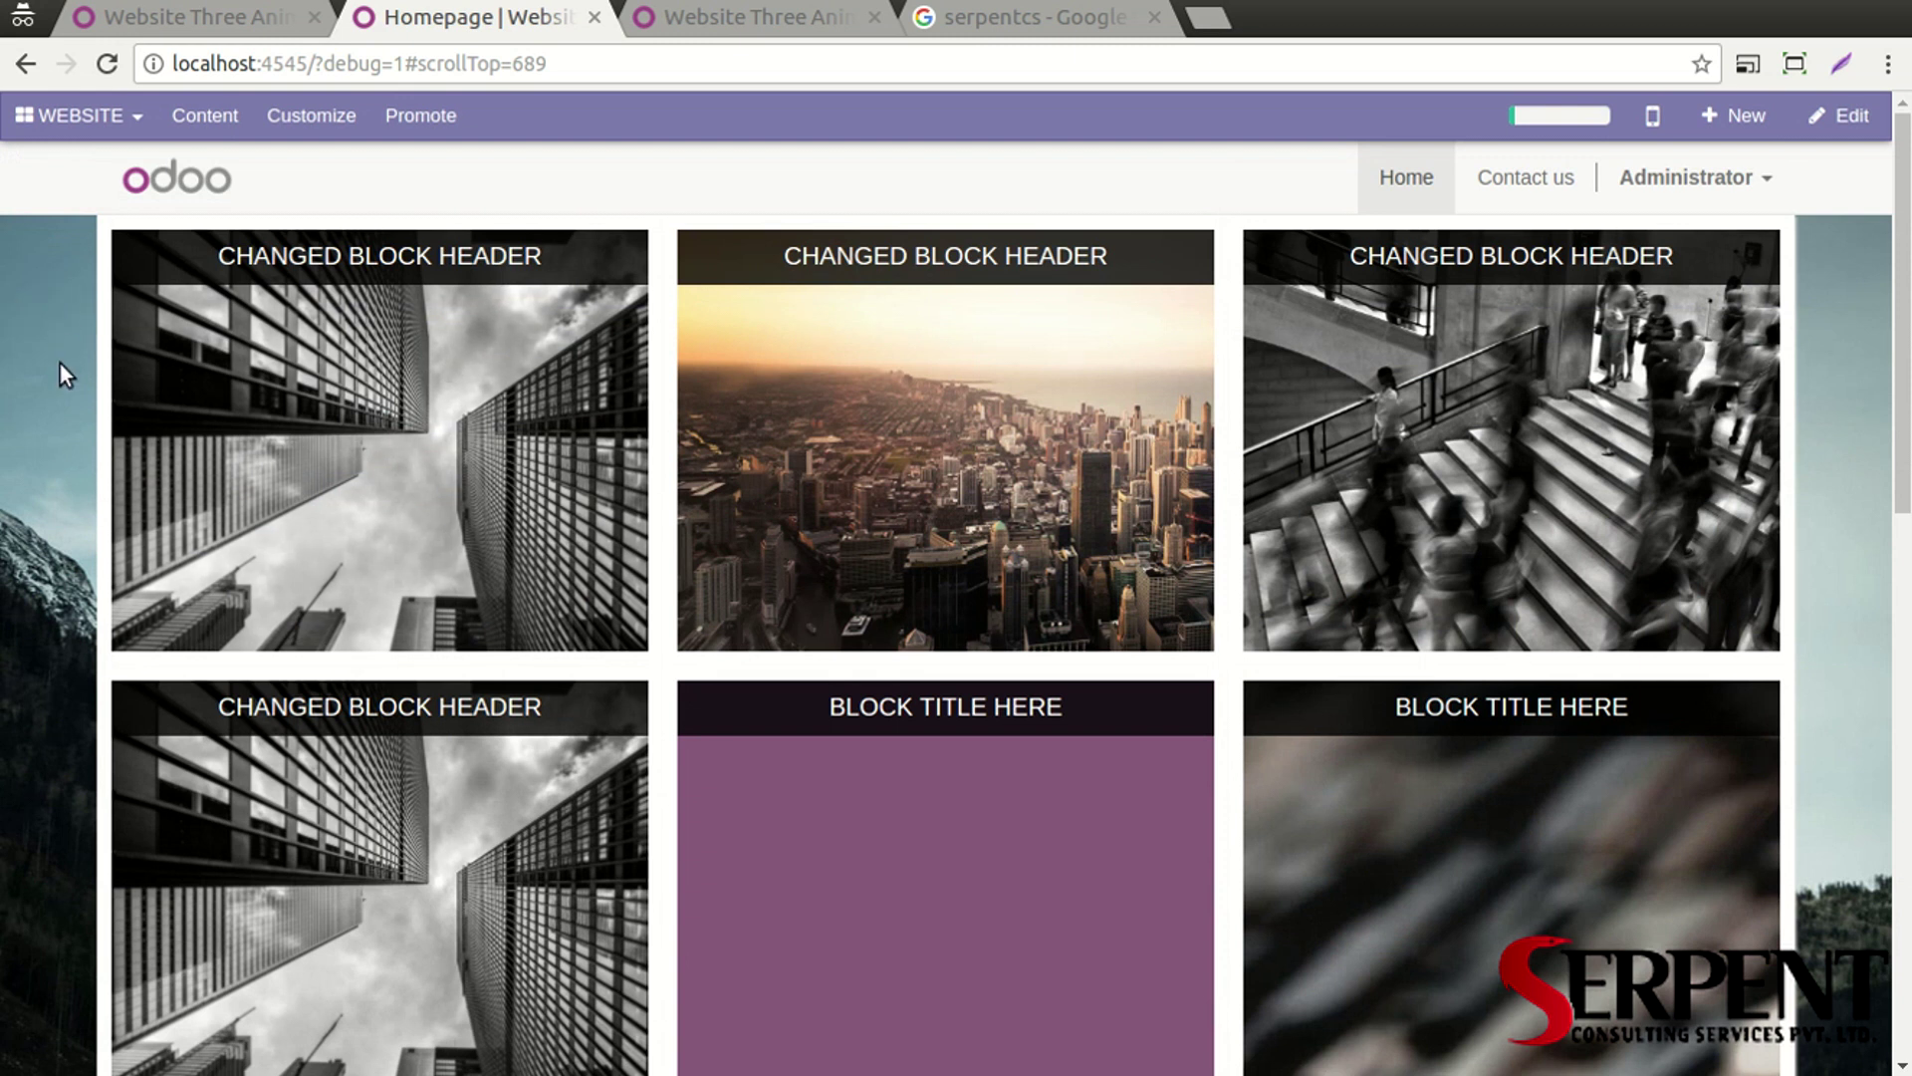
scroll(67, 331, "down", 5)
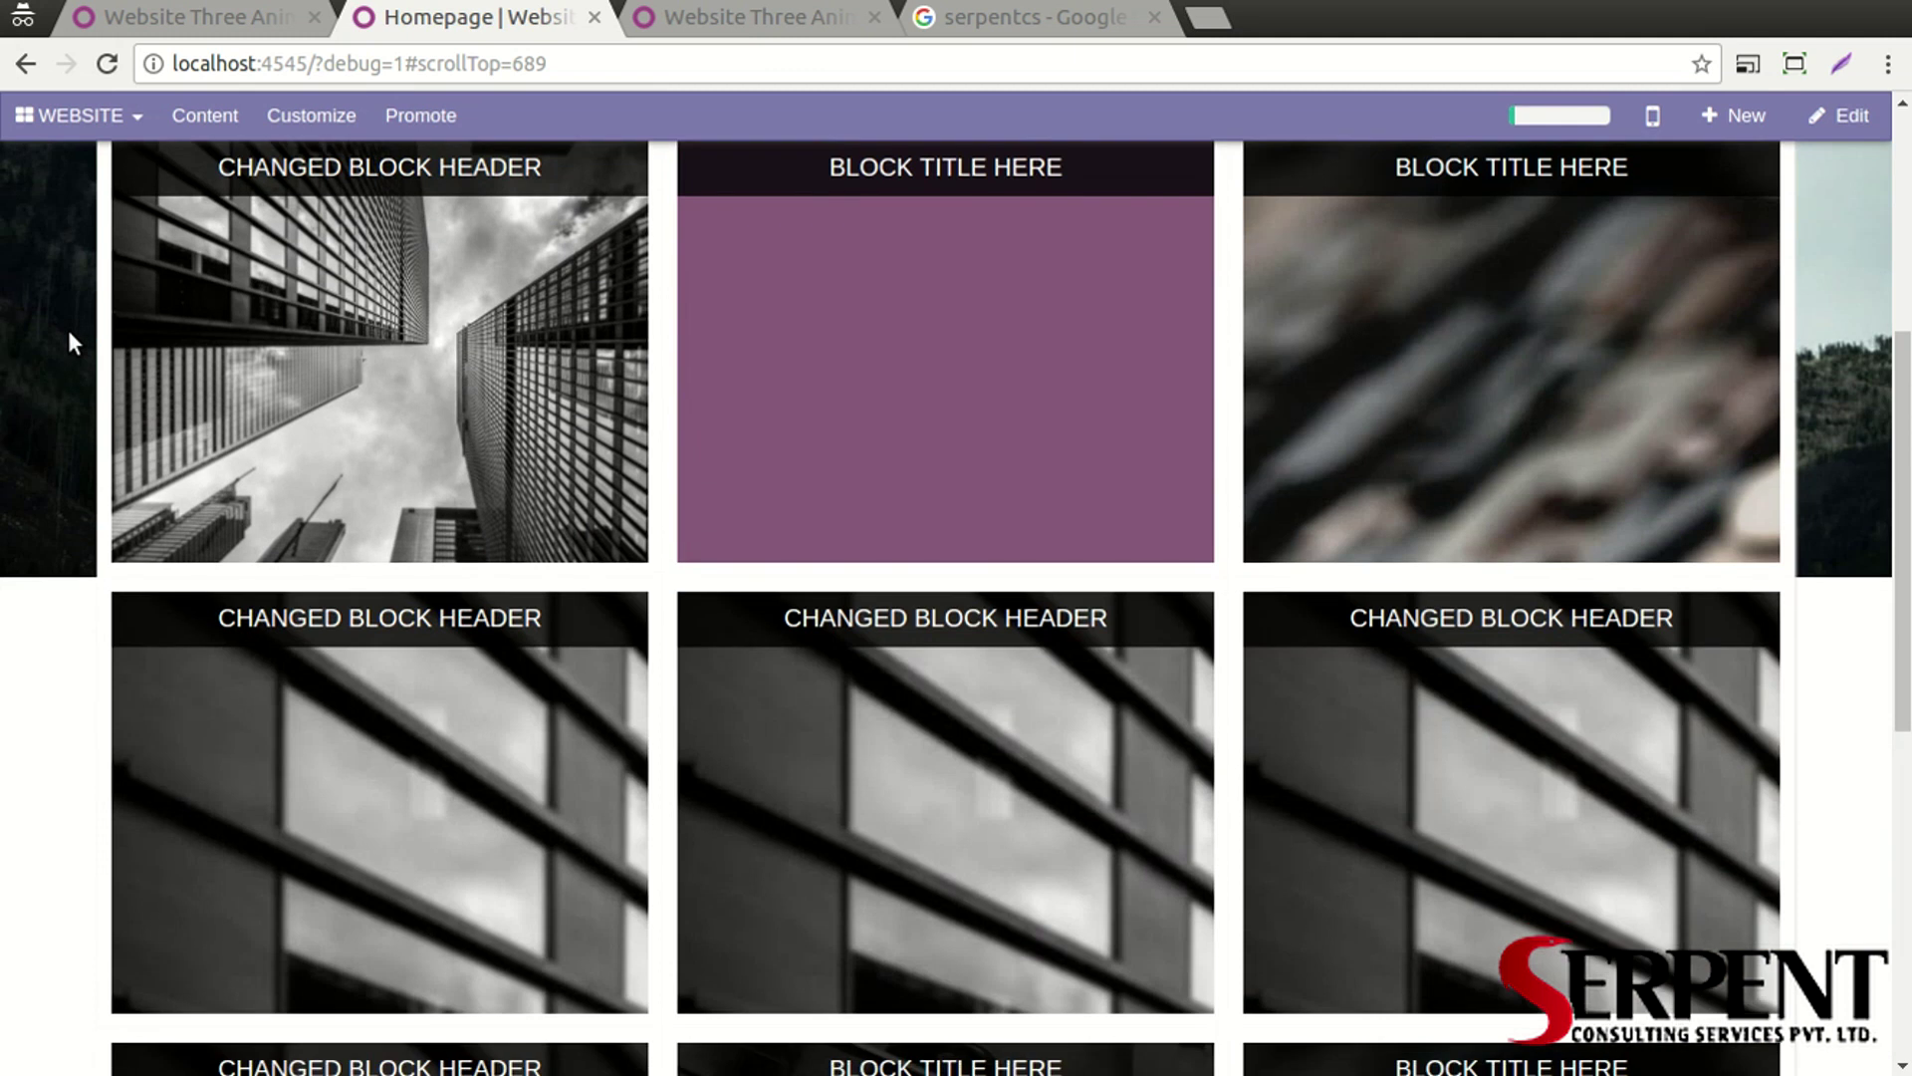
scroll(68, 331, "up", 5)
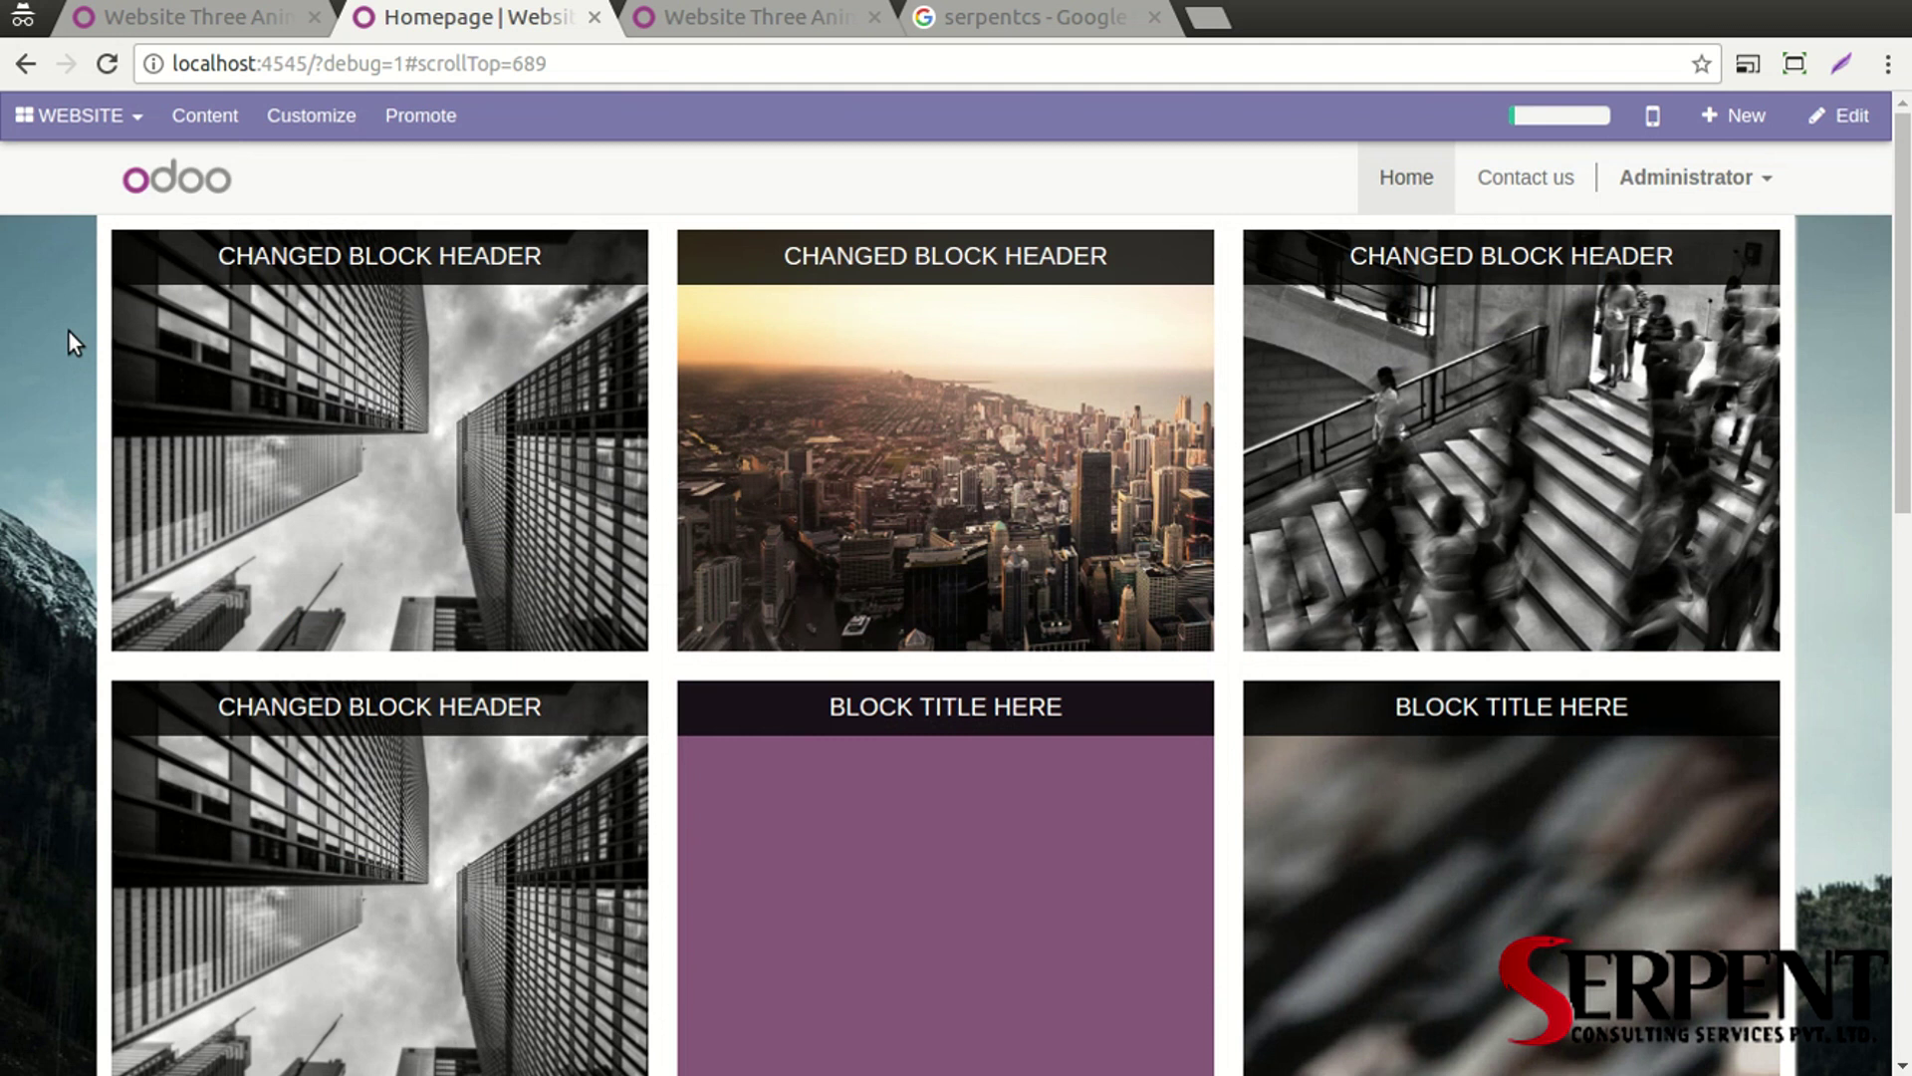
Return to the module's odoo.com store page and scroll back to the top
left_click(719, 18)
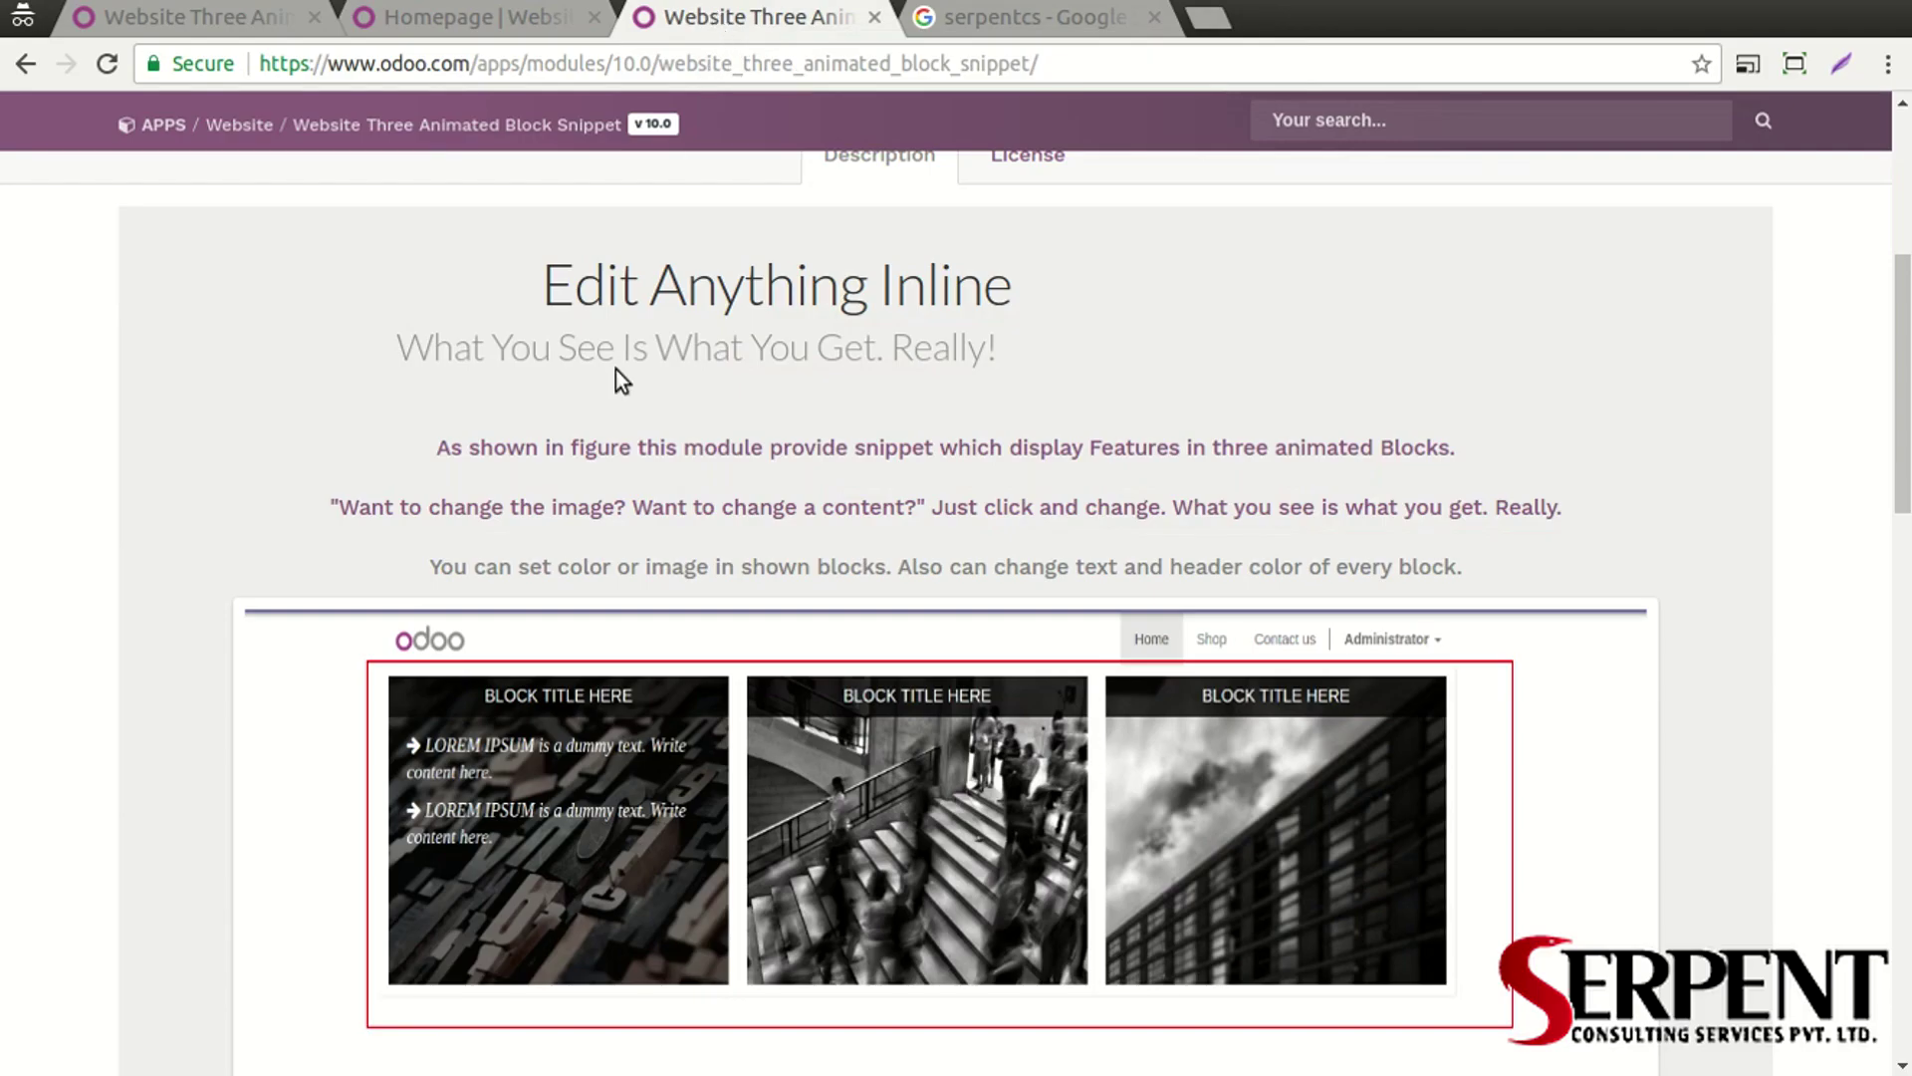
scroll(393, 717, "up", 5)
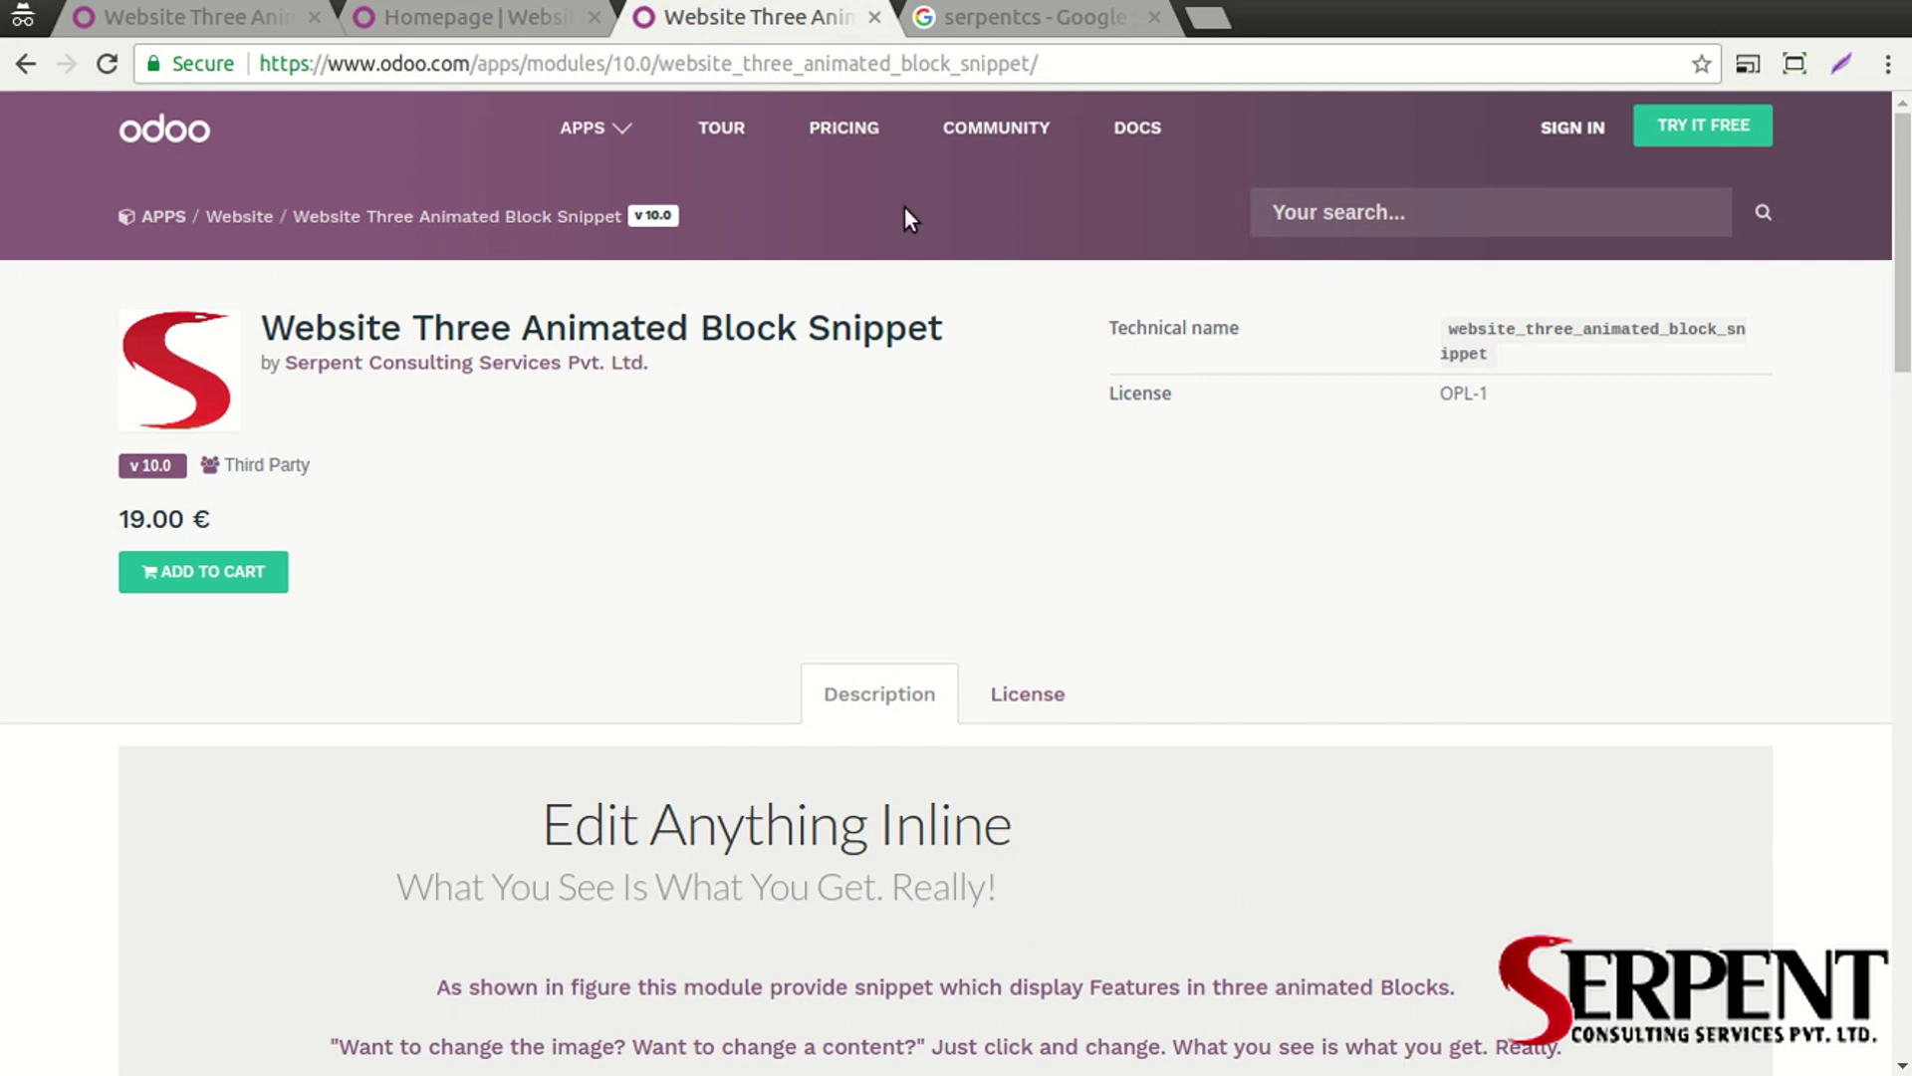
left_click(986, 20)
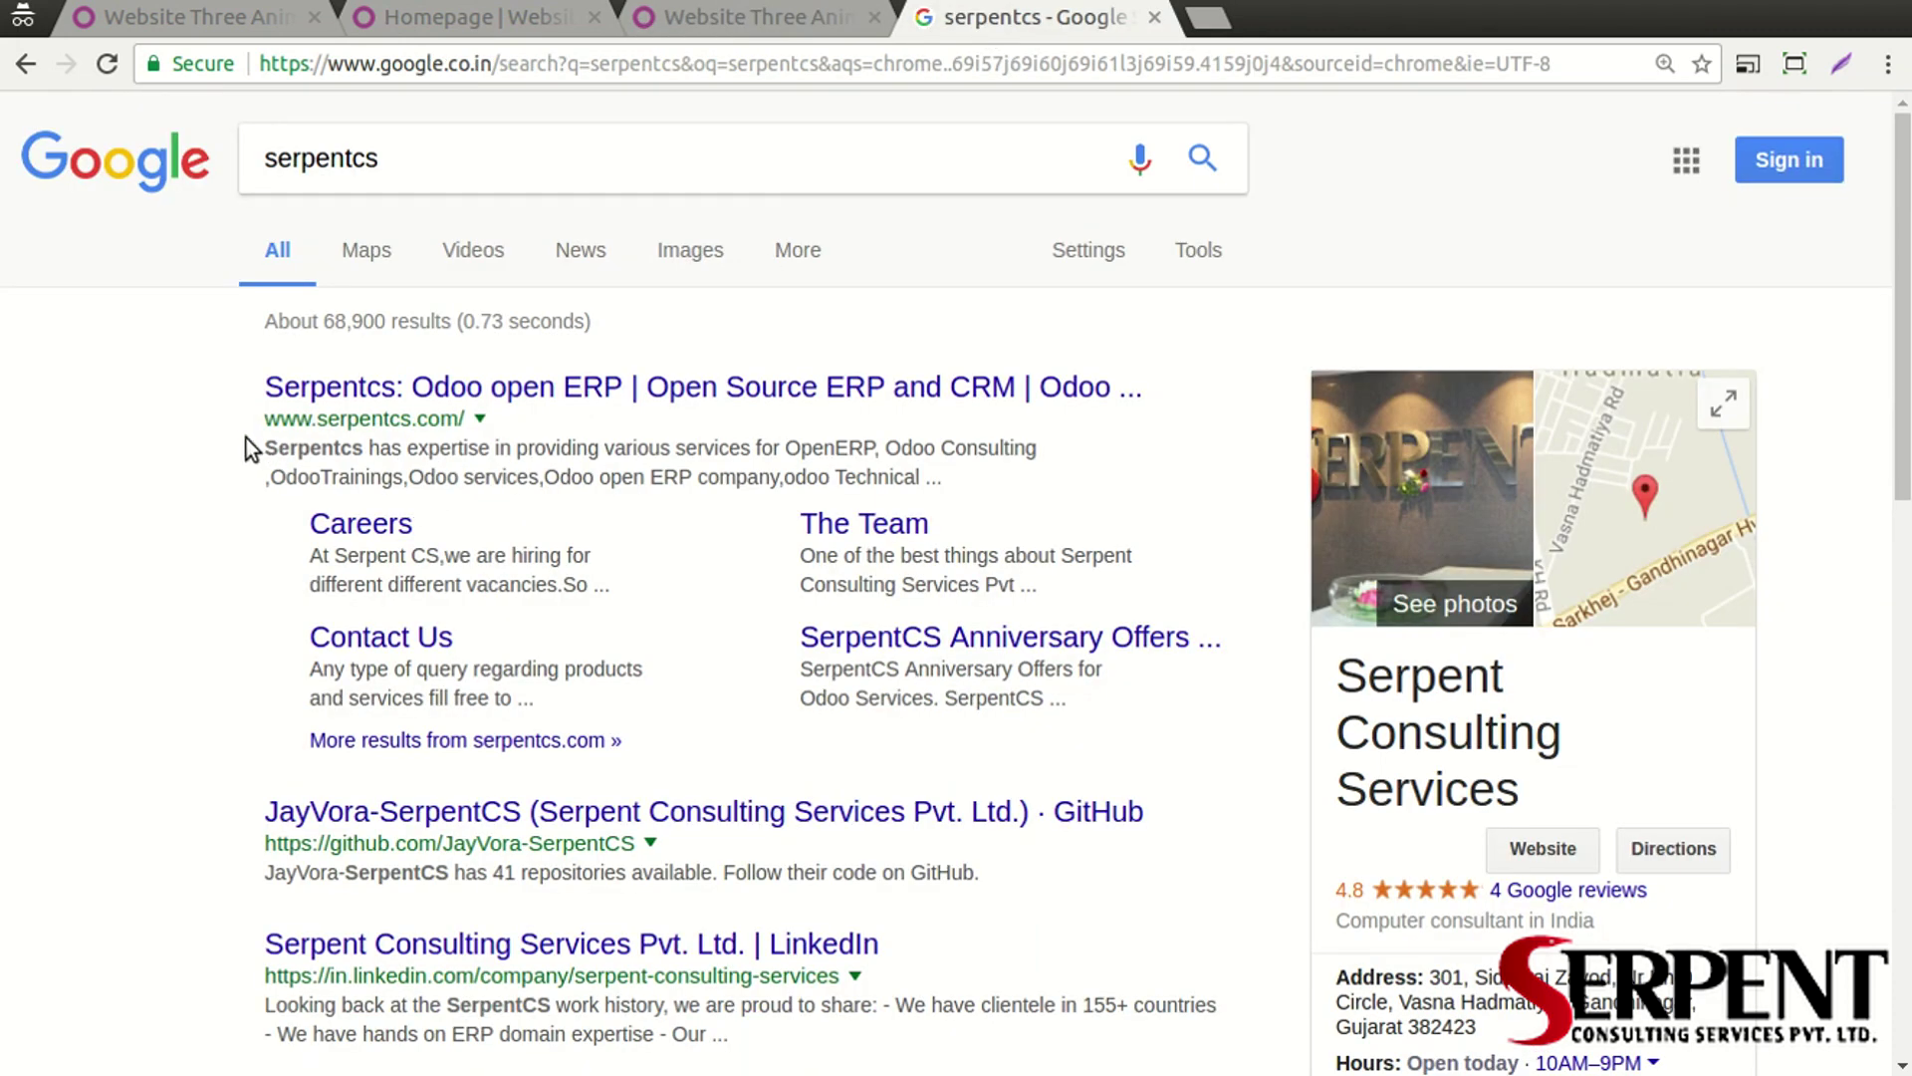
left_click_drag(265, 422, 557, 429)
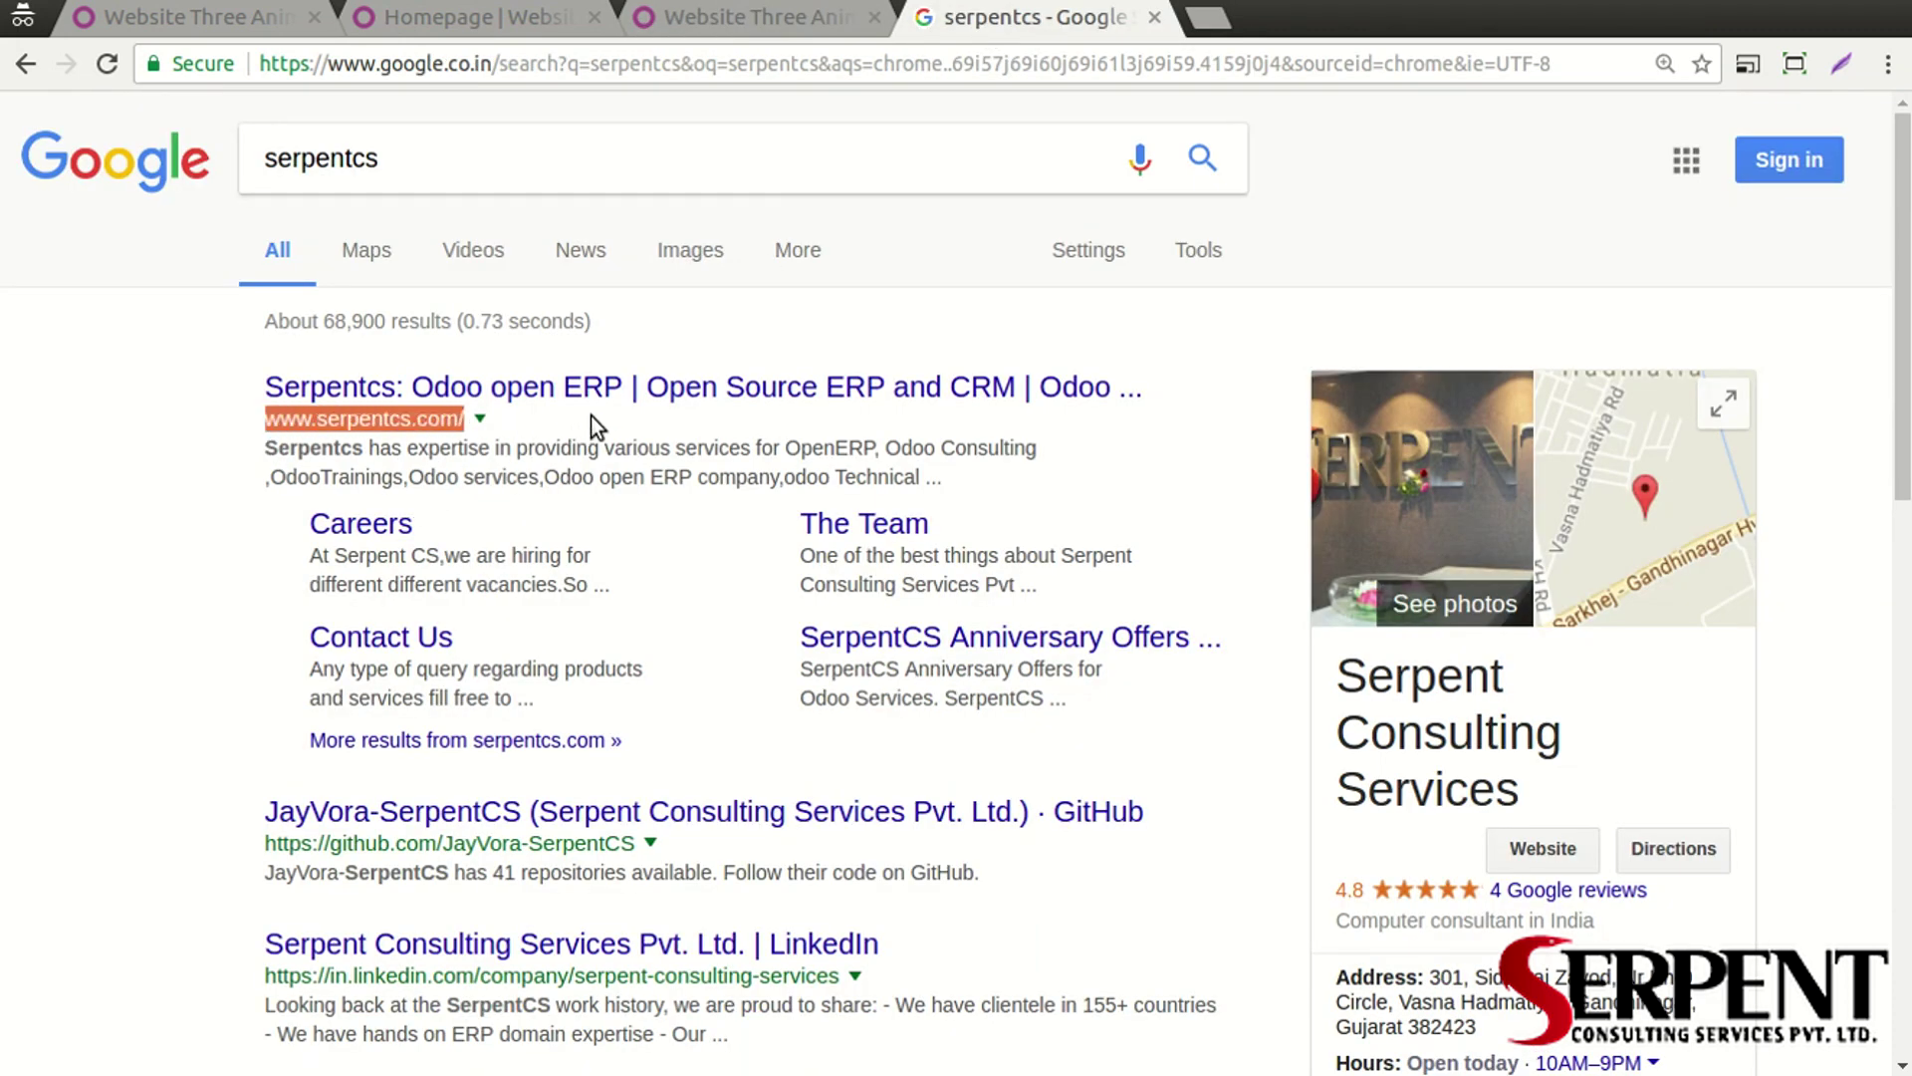
left_click(590, 416)
left_click_drag(427, 158, 249, 160)
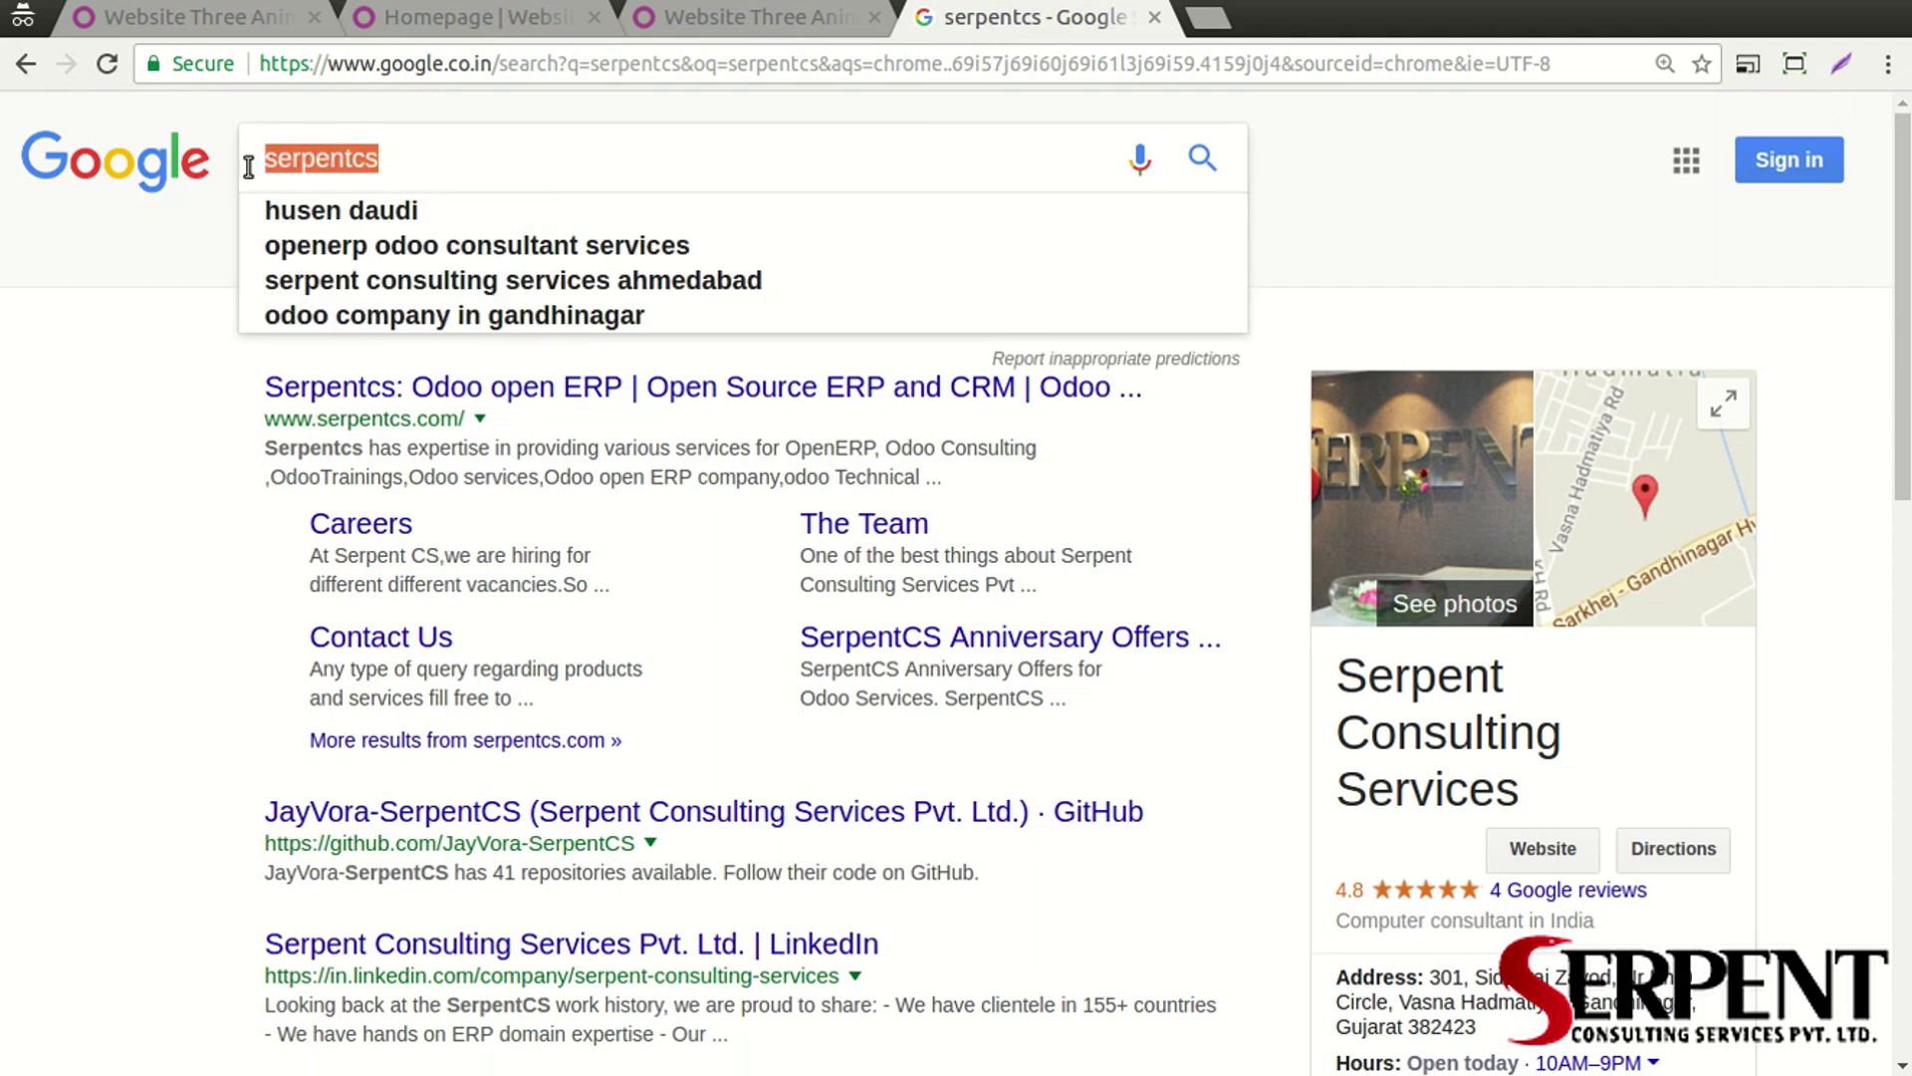
left_click(201, 451)
left_click(686, 26)
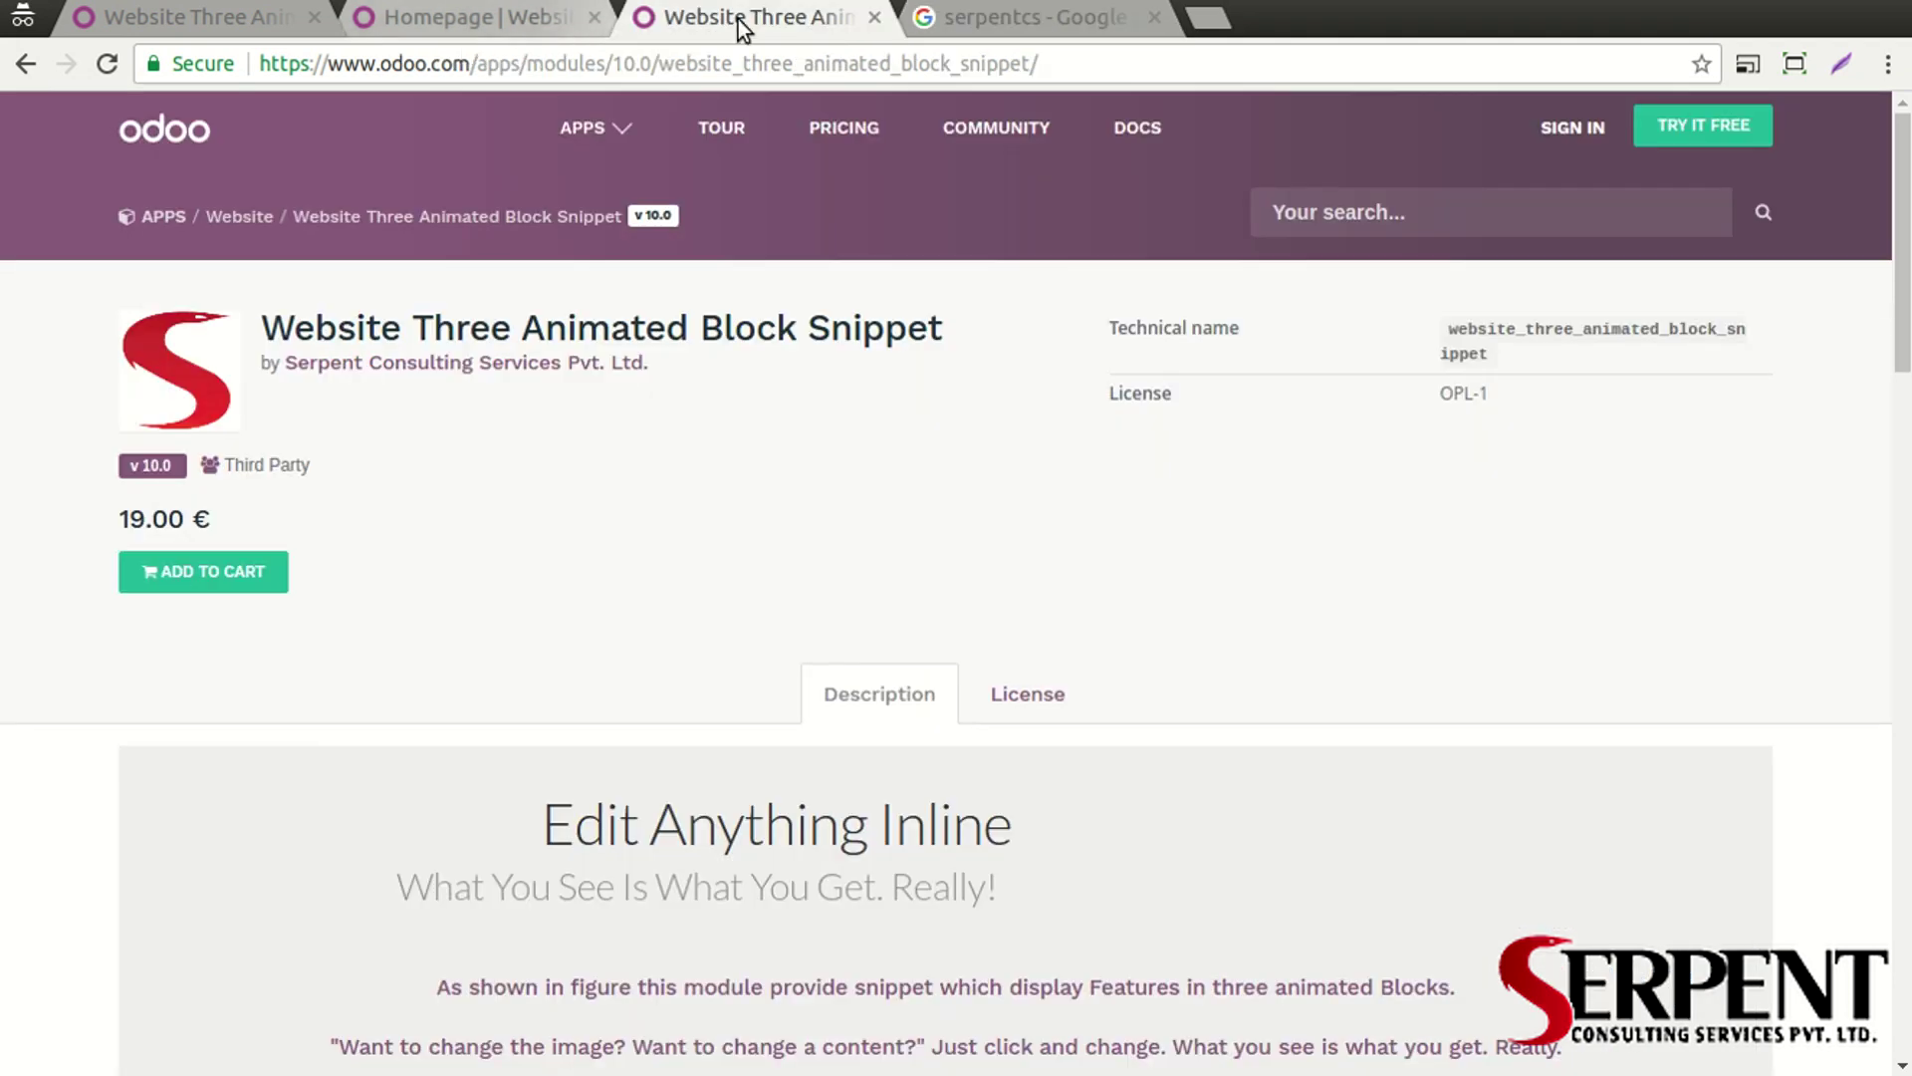